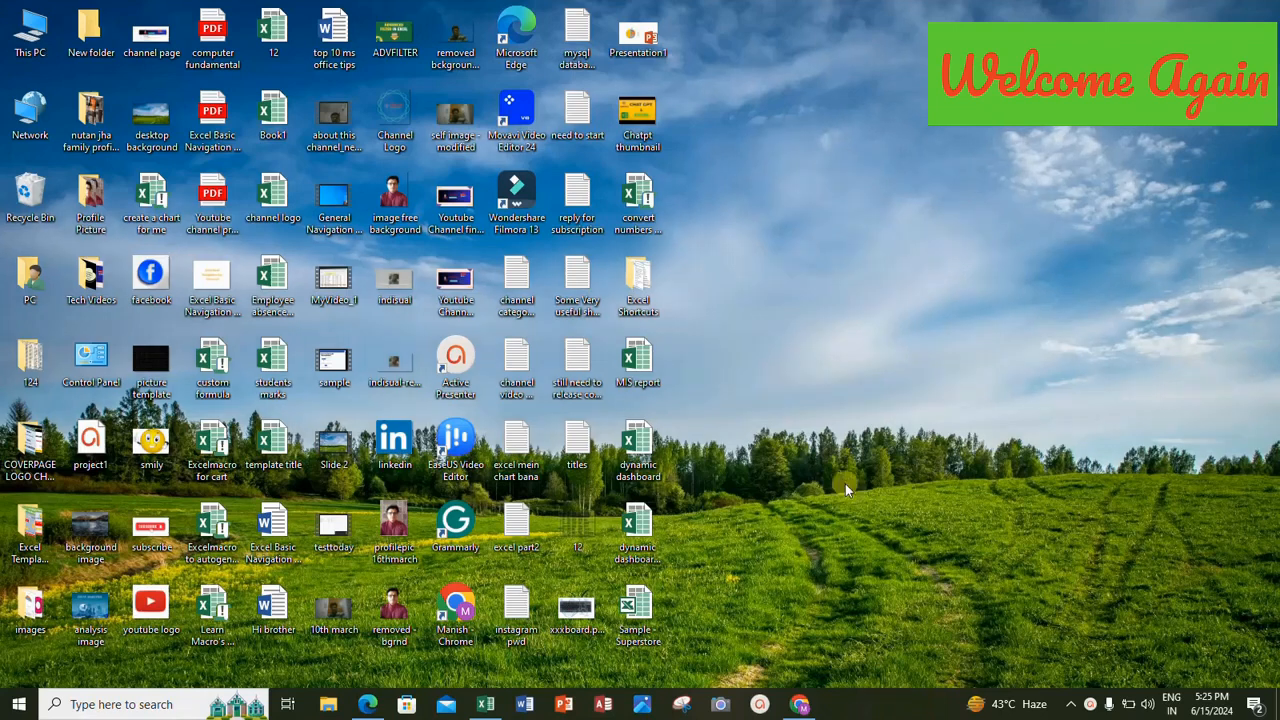
Show the TechnoSpark withManish YouTube channel page in Chrome, and minimise the browser.
{"action": "left_click", "coordinate": [799, 704]}
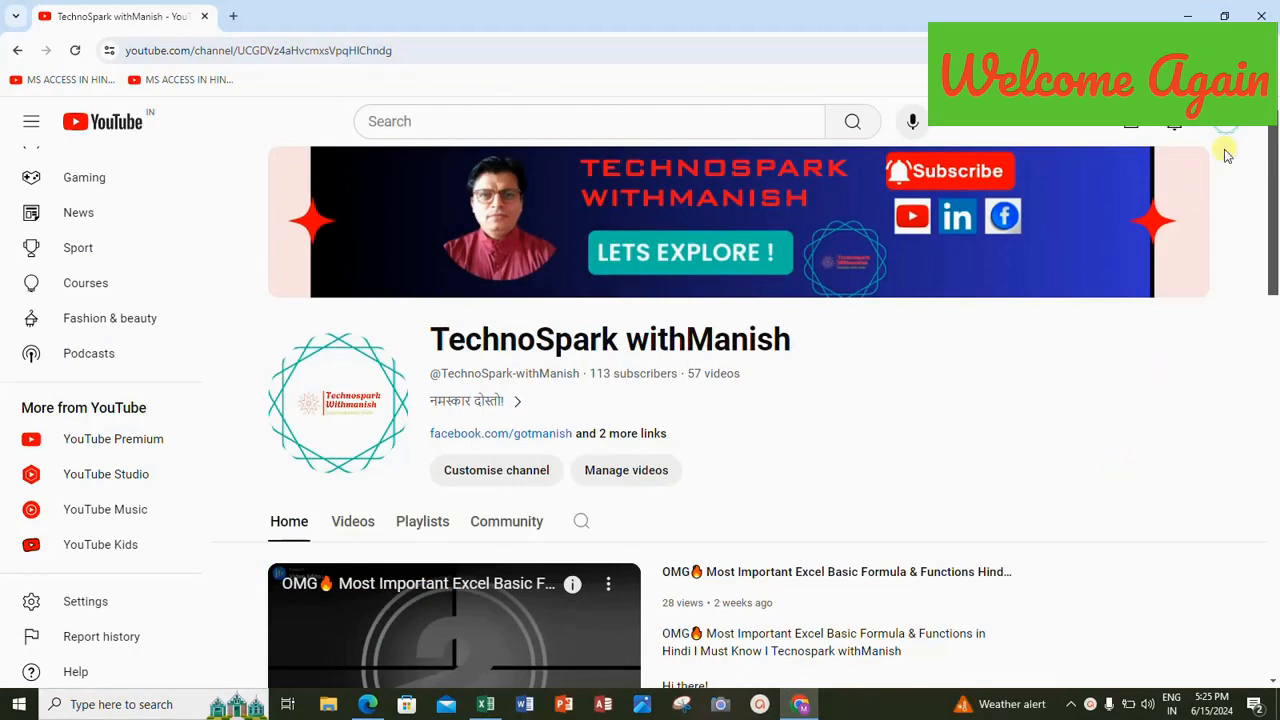
{"action": "left_click", "coordinate": [1190, 15]}
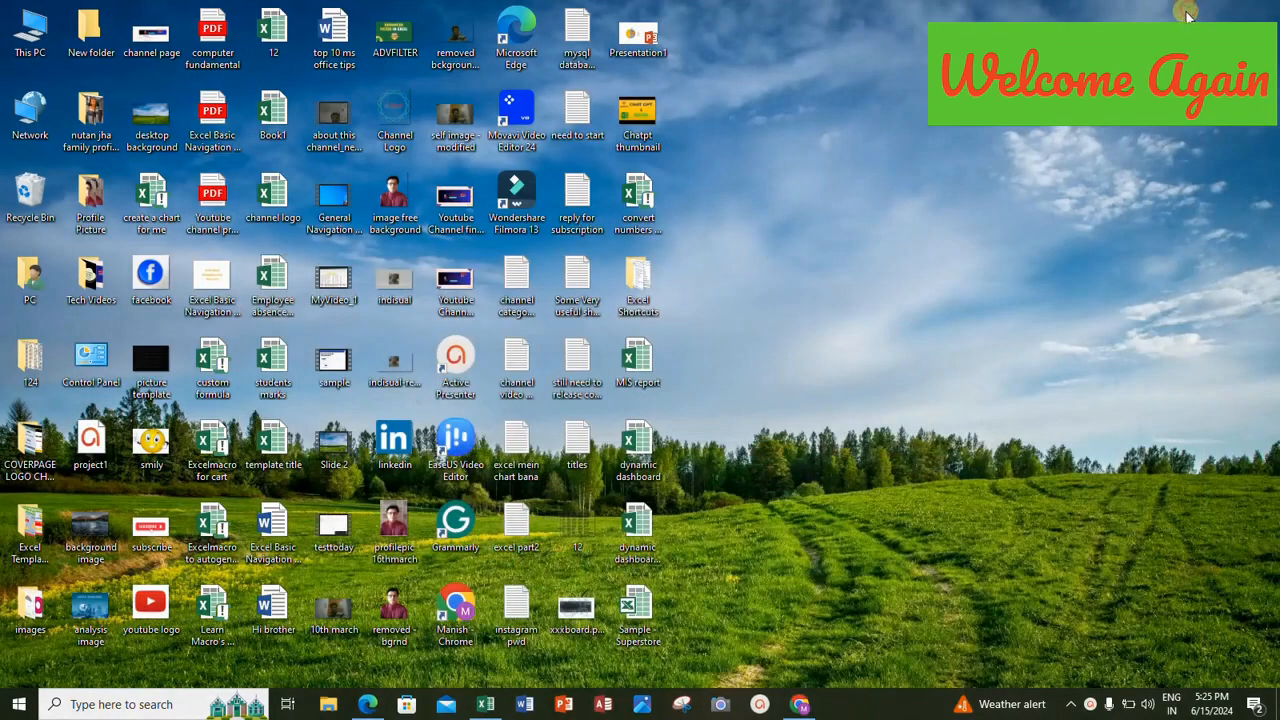
Switch to the open Excel workbook and display Sheet1 with the VLOOKUP + PIVOT TABLE introduction.
{"action": "right_click", "coordinate": [489, 699]}
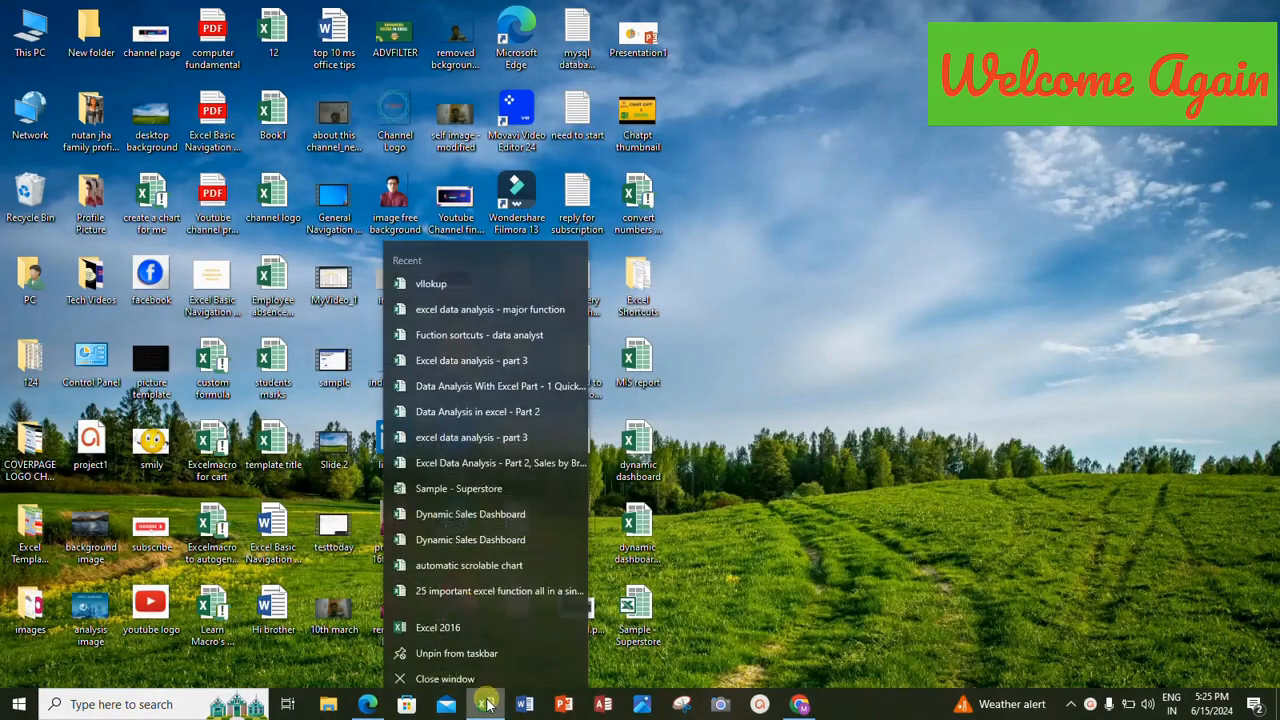
{"action": "left_click", "coordinate": [487, 706]}
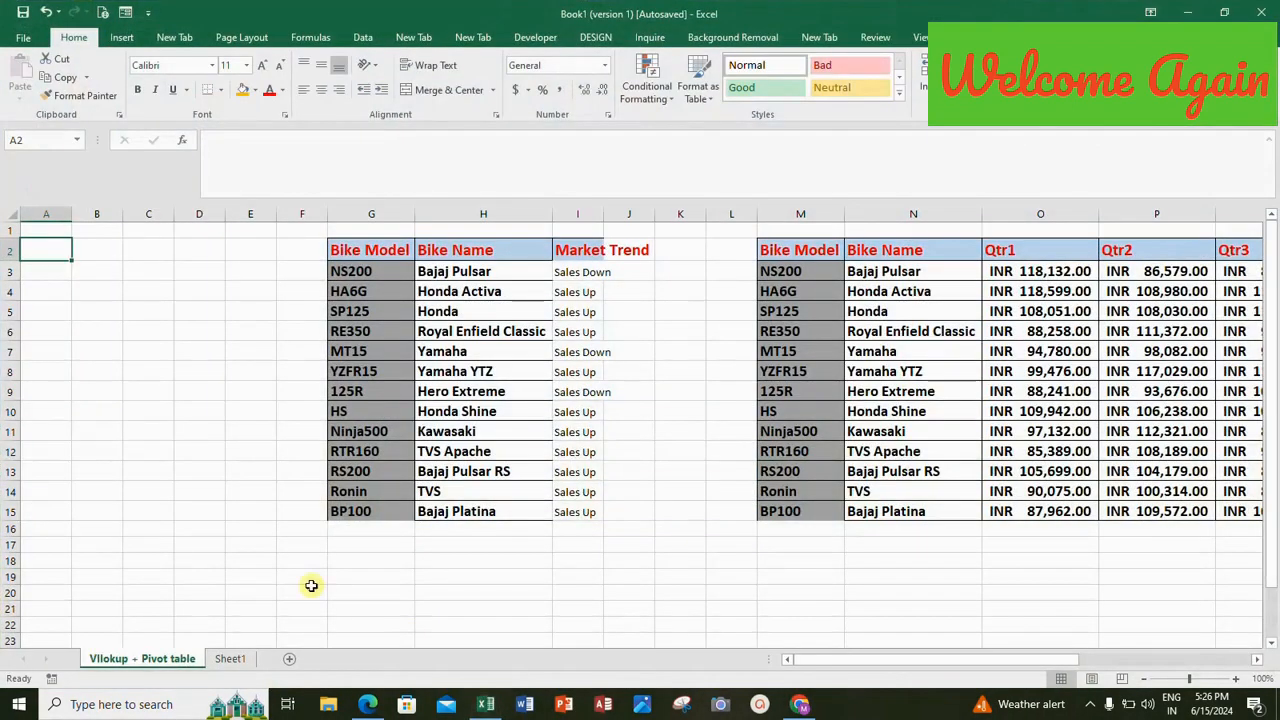
{"action": "left_click", "coordinate": [226, 659]}
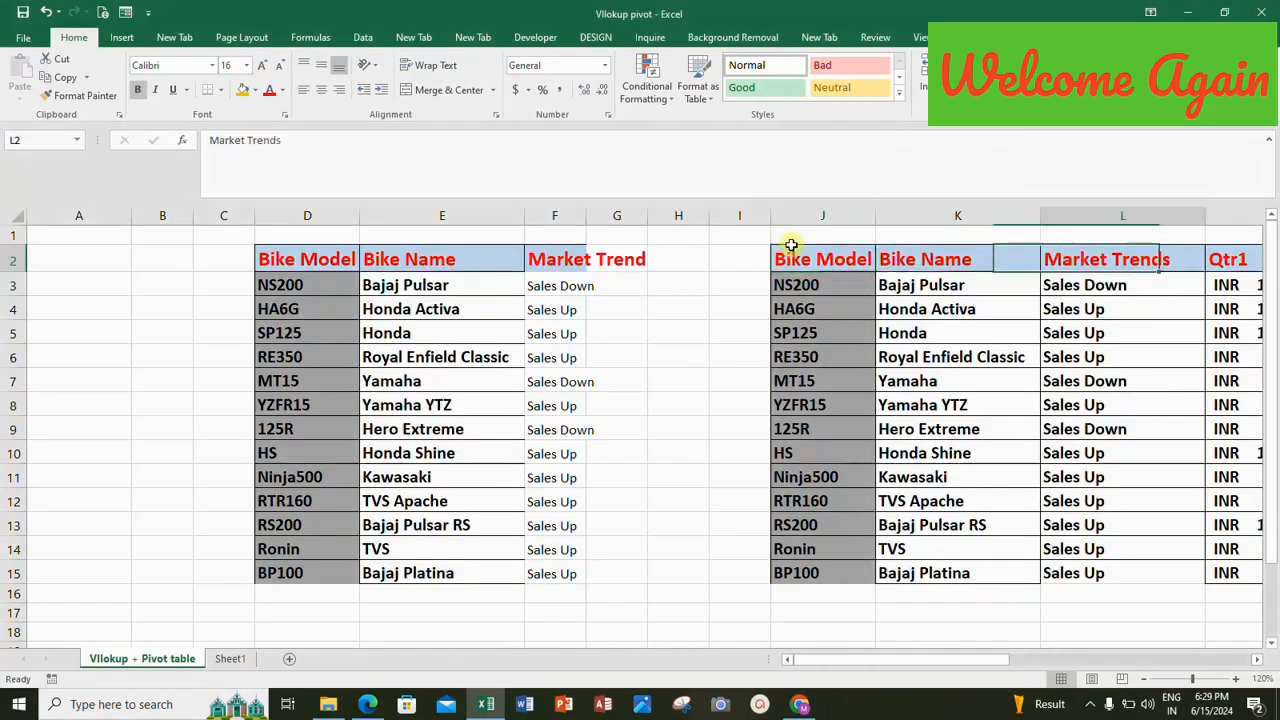
Examine the headings of the quarterly bike sales table from Bike Model through Average.
{"action": "key", "text": "Right"}
{"action": "key", "text": "Right"}
{"action": "key", "text": "Right"}
{"action": "key", "text": "Right"}
{"action": "key", "text": "Right"}
{"action": "key", "text": "Right"}
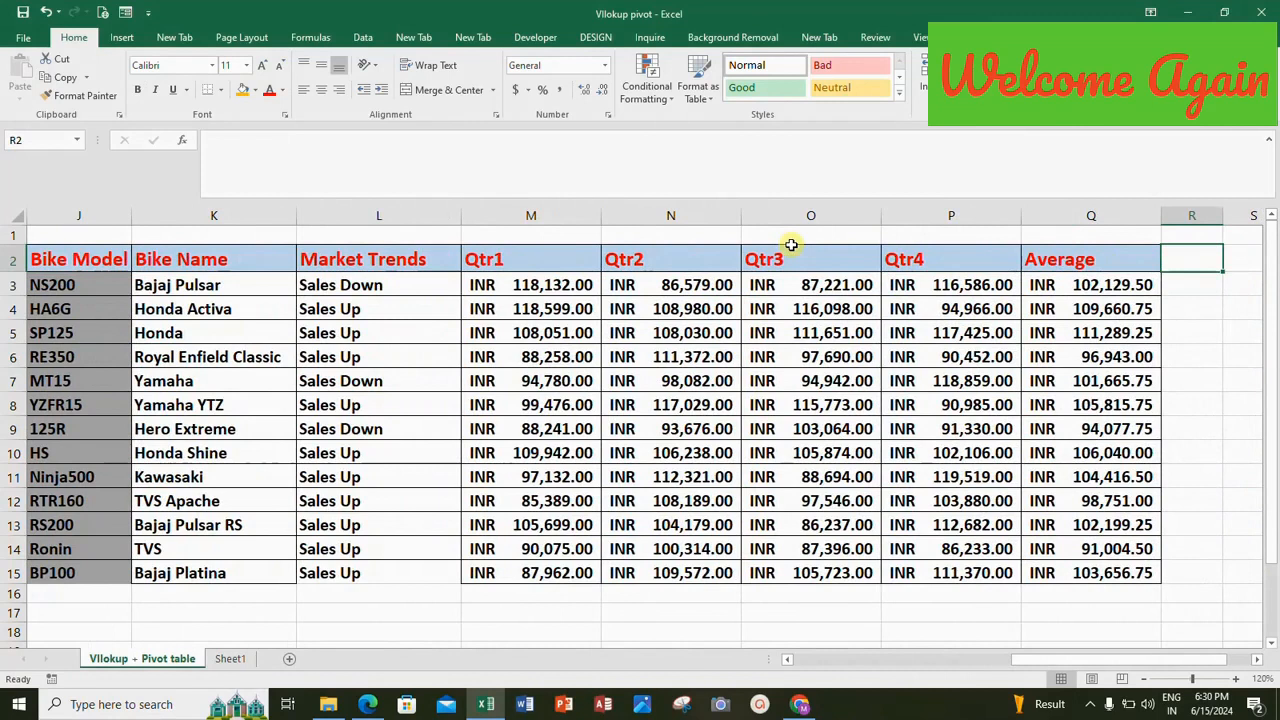
{"action": "key", "text": "Left"}
{"action": "key", "text": "Left"}
{"action": "key", "text": "Left"}
{"action": "key", "text": "Left"}
{"action": "key", "text": "Right"}
{"action": "key", "text": "Right"}
{"action": "key", "text": "Right"}
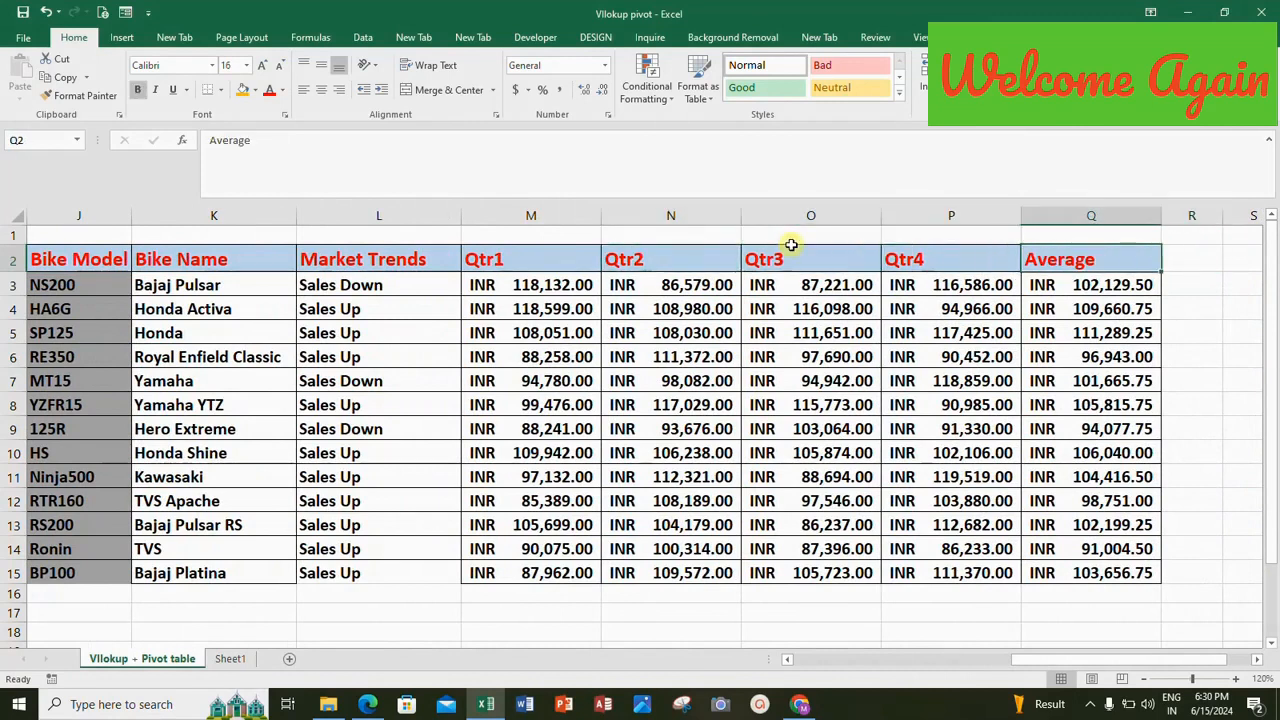
{"action": "key", "text": "Left"}
{"action": "key", "text": "Left"}
{"action": "key", "text": "Left"}
{"action": "key", "text": "Left"}
{"action": "key", "text": "Left"}
{"action": "key", "text": "Left"}
{"action": "key", "text": "Left"}
{"action": "key", "text": "Left"}
{"action": "key", "text": "Left"}
{"action": "key", "text": "Left"}
{"action": "key", "text": "Left"}
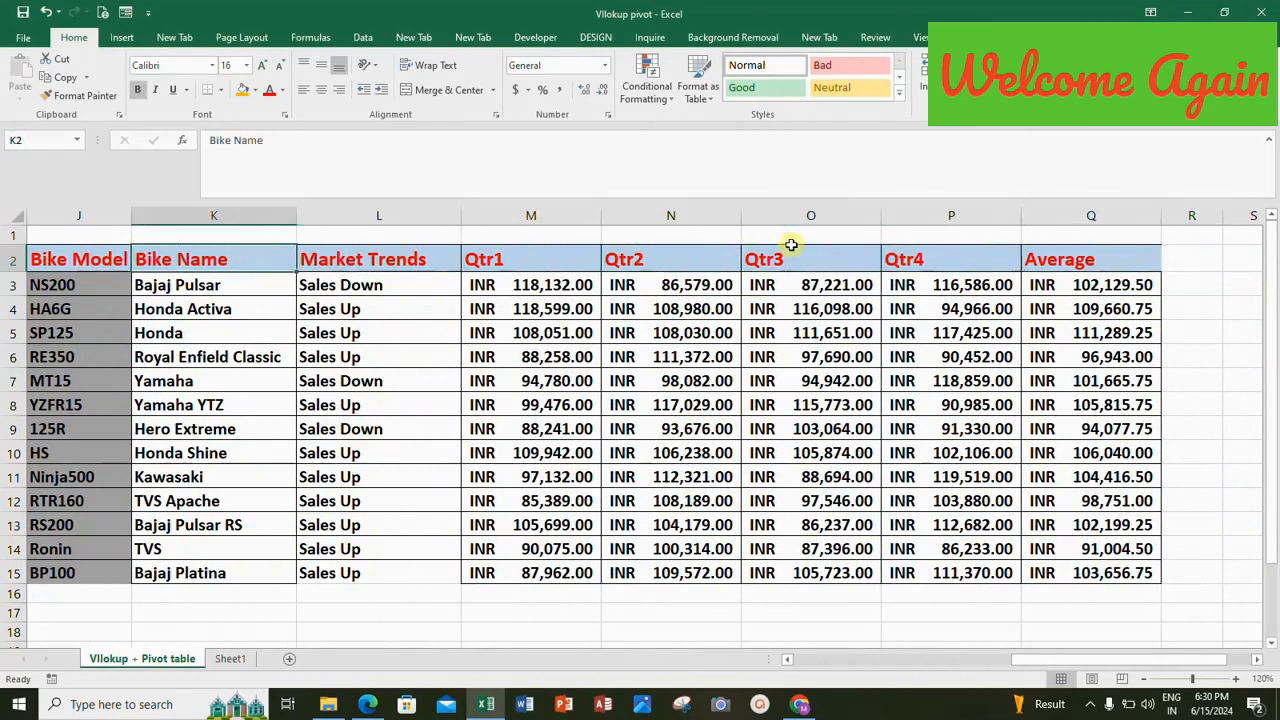
{"action": "key", "text": "Left"}
{"action": "key", "text": "Left"}
{"action": "key", "text": "Left"}
{"action": "key", "text": "Left"}
{"action": "key", "text": "Left"}
{"action": "key", "text": "Right"}
{"action": "key", "text": "Right"}
{"action": "key", "text": "Right"}
{"action": "key", "text": "Right"}
{"action": "key", "text": "Right"}
{"action": "key", "text": "Right"}
{"action": "key", "text": "Right"}
{"action": "key", "text": "Right"}
{"action": "key", "text": "Right"}
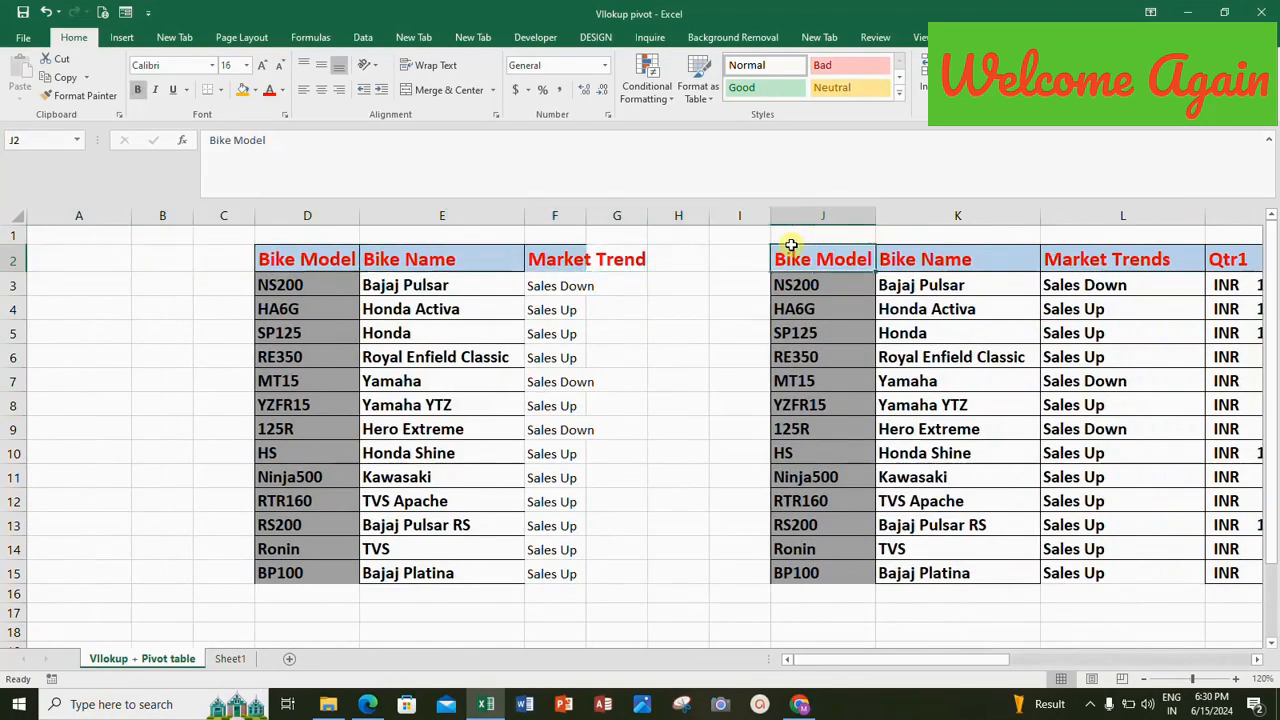
Select the whole quarterly bike sales table, range J2:Q15, including its headings.
{"action": "key", "text": "shift+Down"}
{"action": "key", "text": "shift+Down"}
{"action": "key", "text": "shift+Down"}
{"action": "key", "text": "shift+Down"}
{"action": "key", "text": "shift+Down"}
{"action": "key", "text": "shift+Down"}
{"action": "key", "text": "shift+Down"}
{"action": "key", "text": "shift+Down"}
{"action": "key", "text": "shift+Down"}
{"action": "key", "text": "shift+Down"}
{"action": "key", "text": "shift+Down"}
{"action": "key", "text": "shift+Down"}
{"action": "key", "text": "shift+Down"}
{"action": "key", "text": "shift+Down"}
{"action": "key", "text": "shift+Down"}
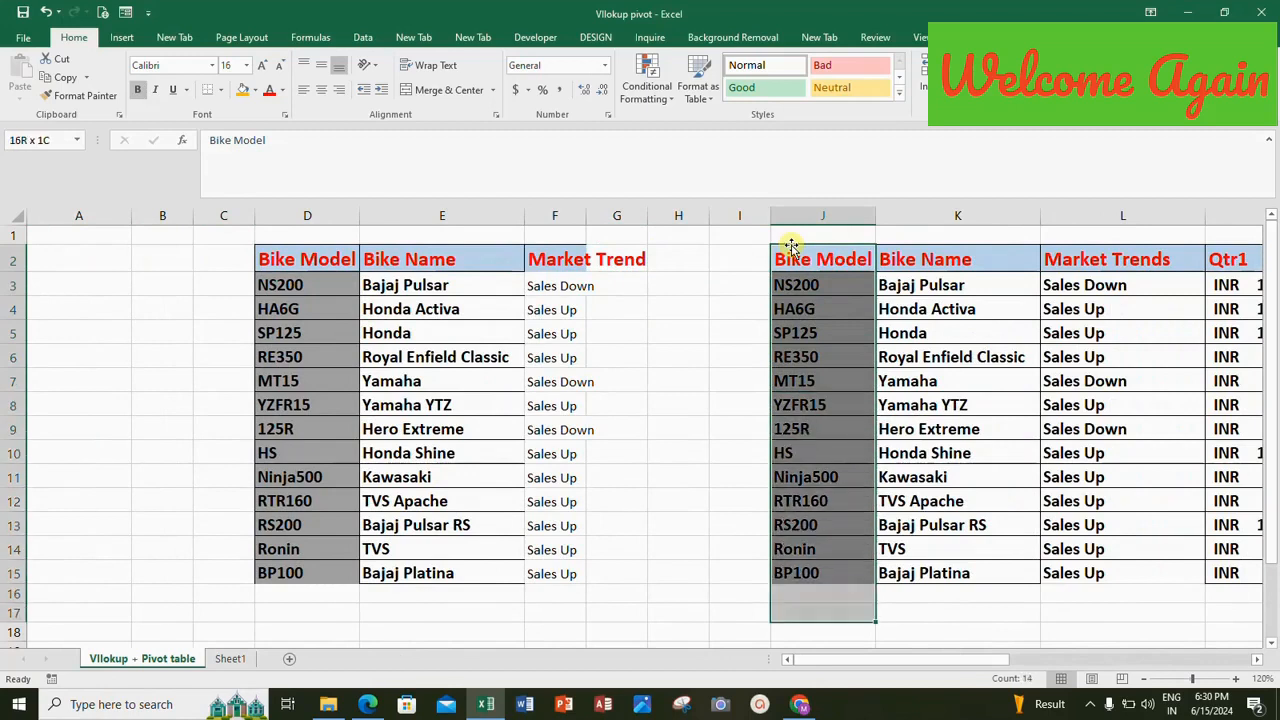
{"action": "key", "text": "shift+Up"}
{"action": "key", "text": "shift+Up"}
{"action": "key", "text": "shift+Right"}
{"action": "key", "text": "shift+Right"}
{"action": "key", "text": "shift+Right"}
{"action": "key", "text": "shift+Right"}
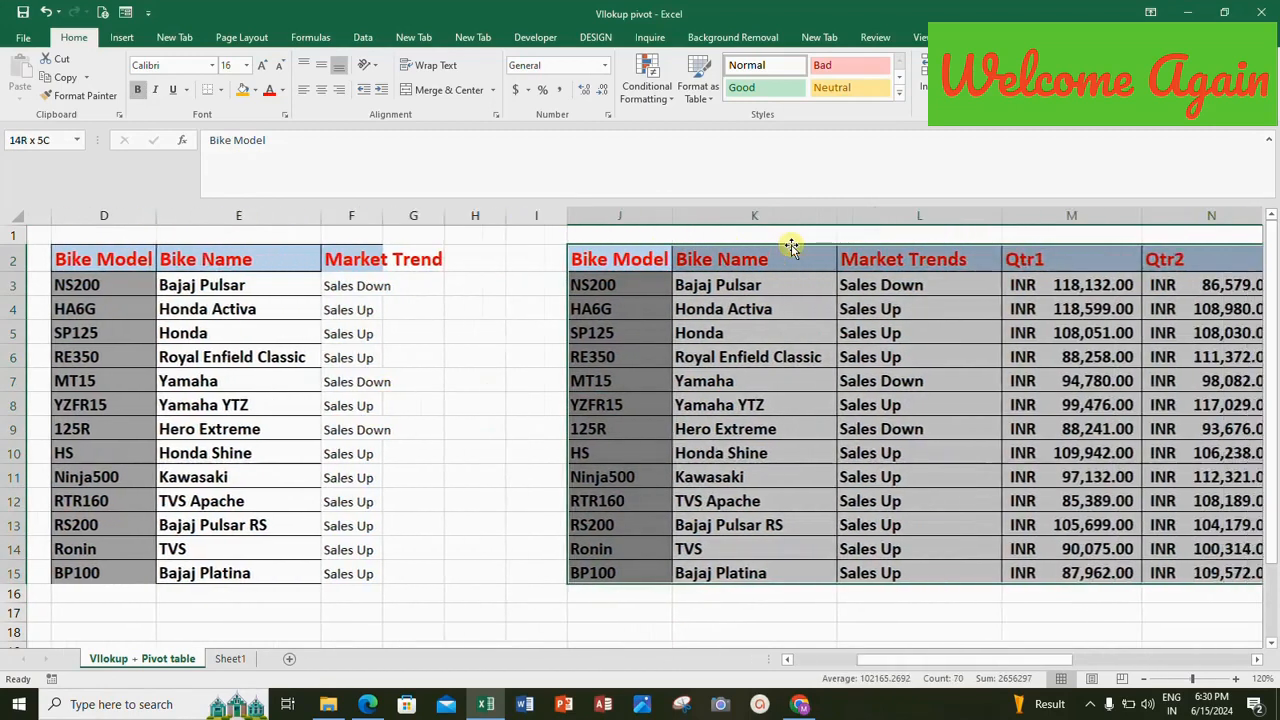
{"action": "key", "text": "shift+Right"}
{"action": "key", "text": "shift+Right"}
{"action": "key", "text": "shift+Right"}
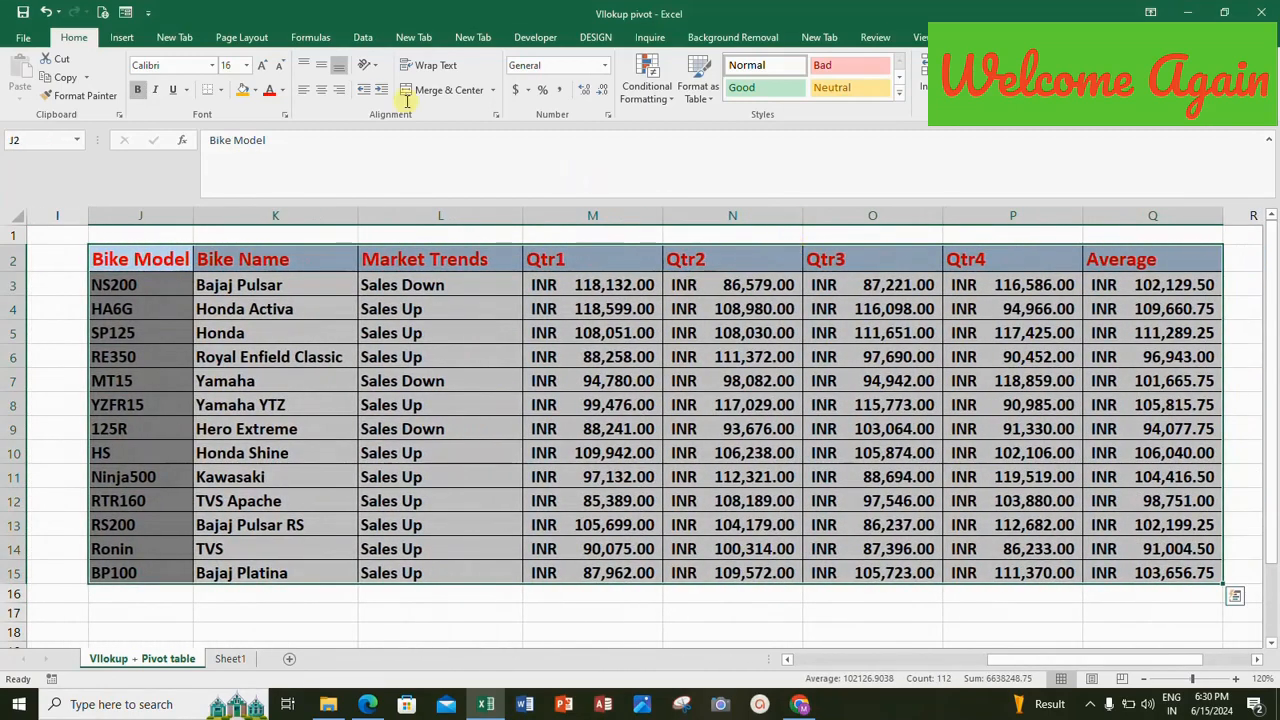
Insert a PivotTable from the selected range at A2 of the existing worksheet, with Bike Model as rows and the sum of Average as values.
{"action": "left_click", "coordinate": [121, 40]}
{"action": "left_click", "coordinate": [27, 82]}
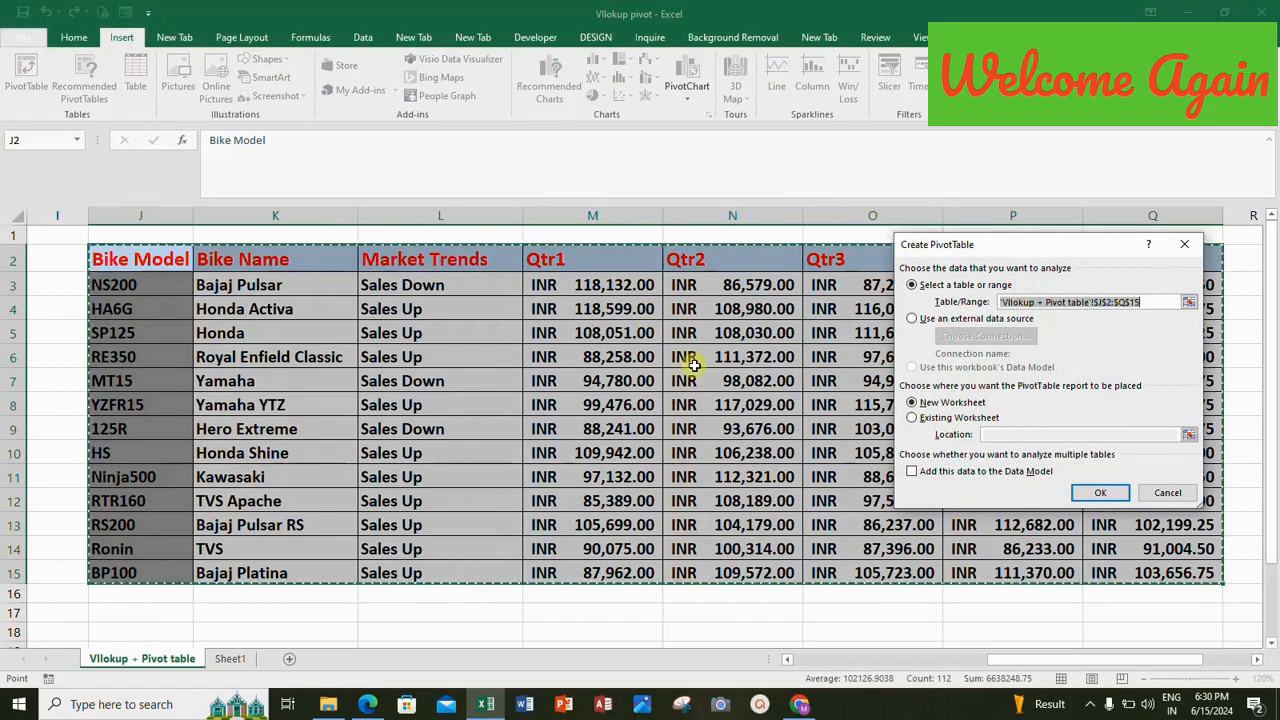
{"action": "left_click", "coordinate": [936, 419]}
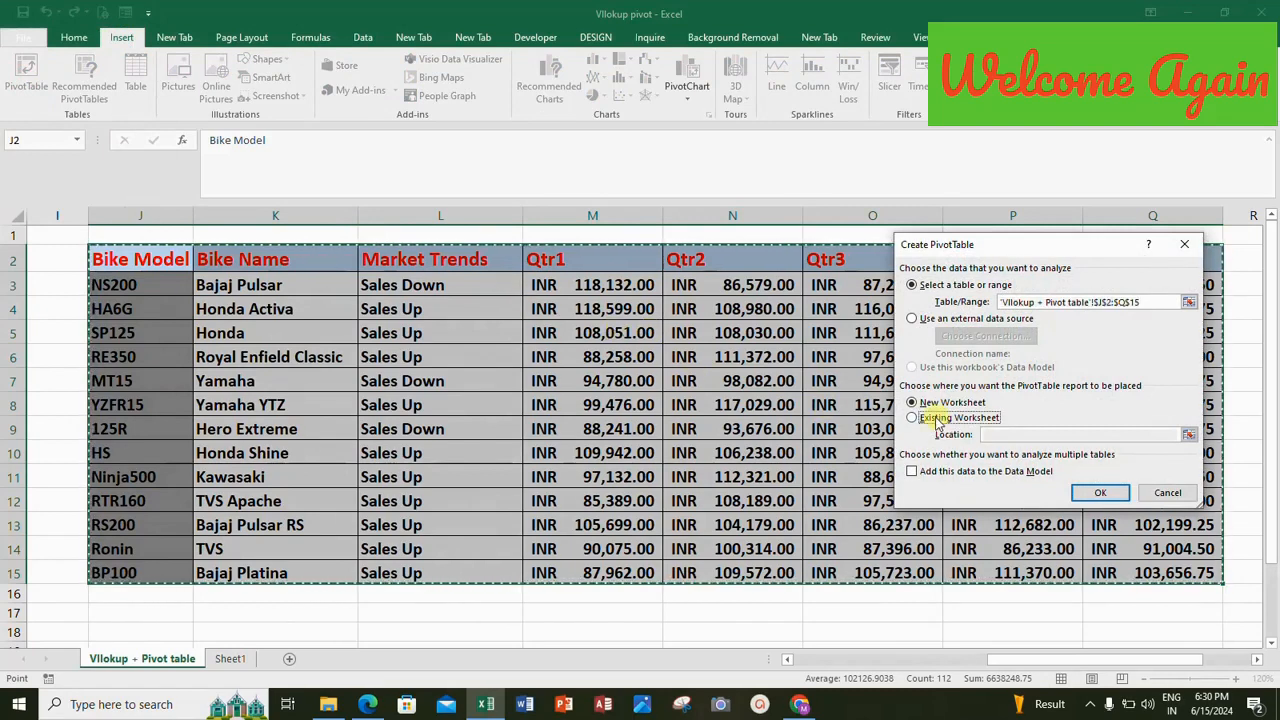
{"action": "left_click", "coordinate": [1188, 434]}
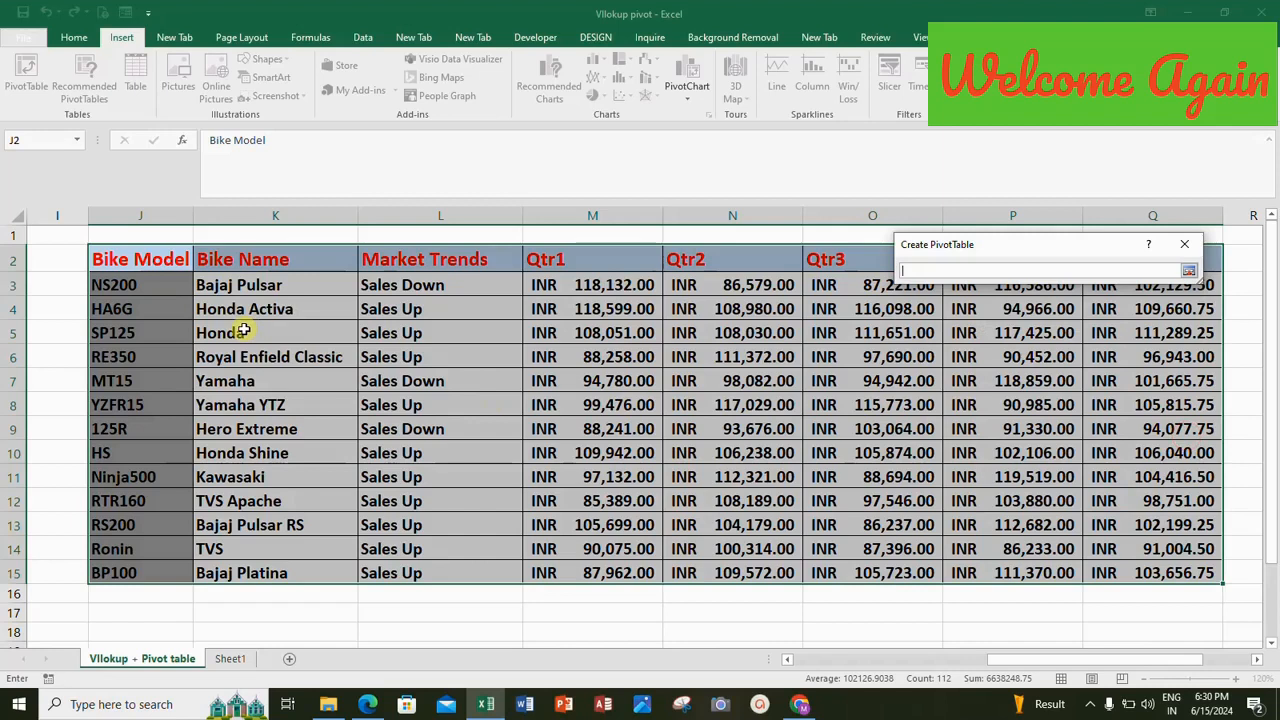
{"action": "key", "text": "Home"}
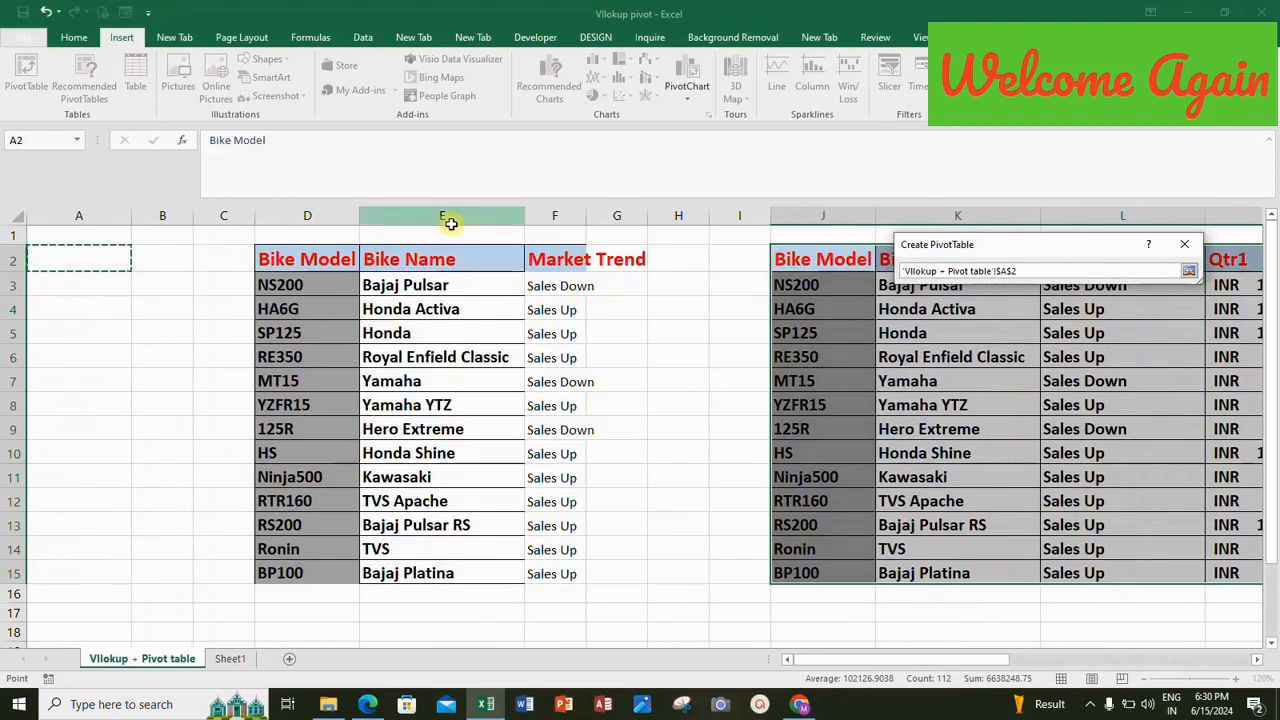
{"action": "left_click", "coordinate": [1193, 271]}
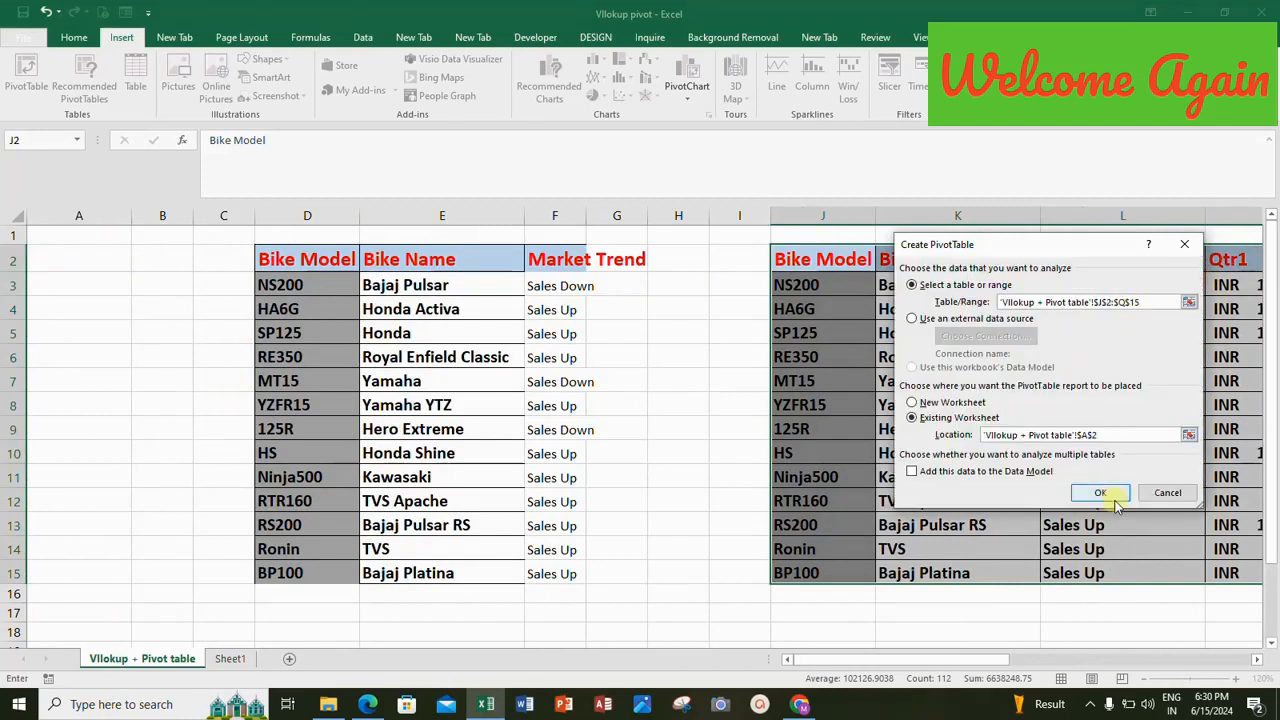
{"action": "left_click", "coordinate": [1102, 494]}
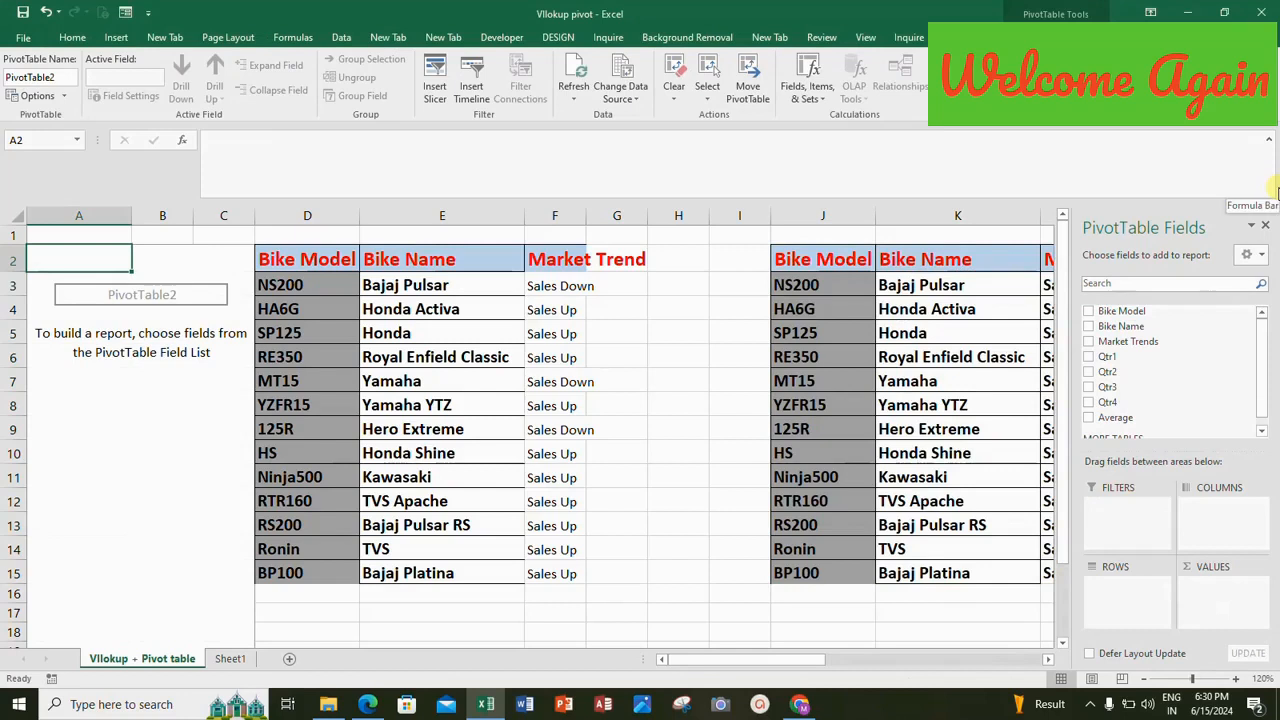
{"action": "left_click", "coordinate": [1088, 312]}
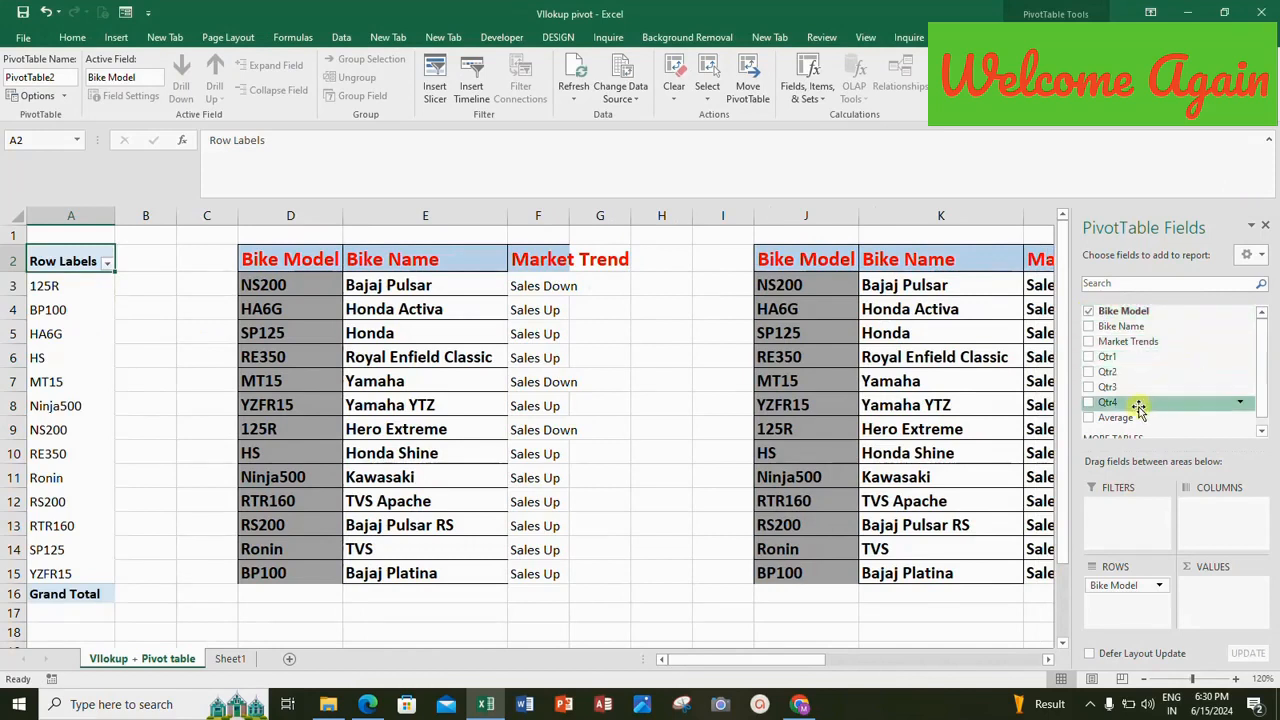
{"action": "left_click", "coordinate": [1090, 418]}
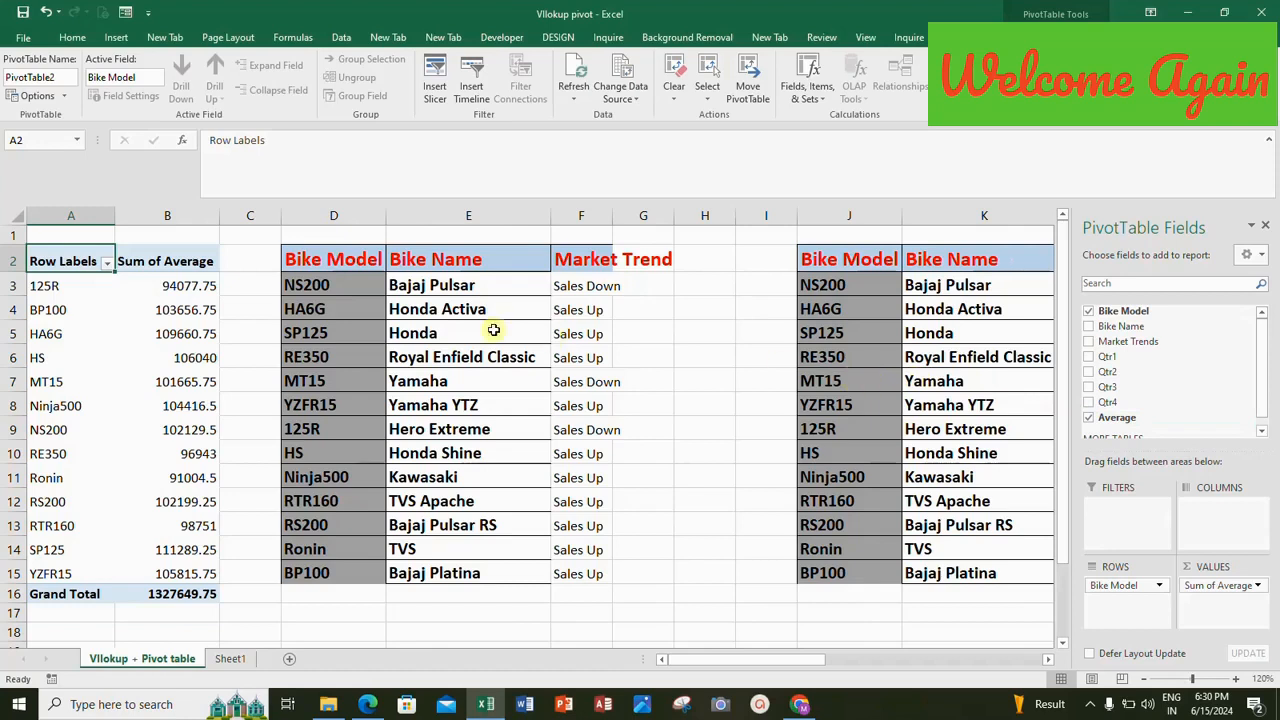
Format the Sum of Average values in B3:B15 as English (United States) dollar accounting amounts with no decimal places.
{"action": "left_click", "coordinate": [192, 284]}
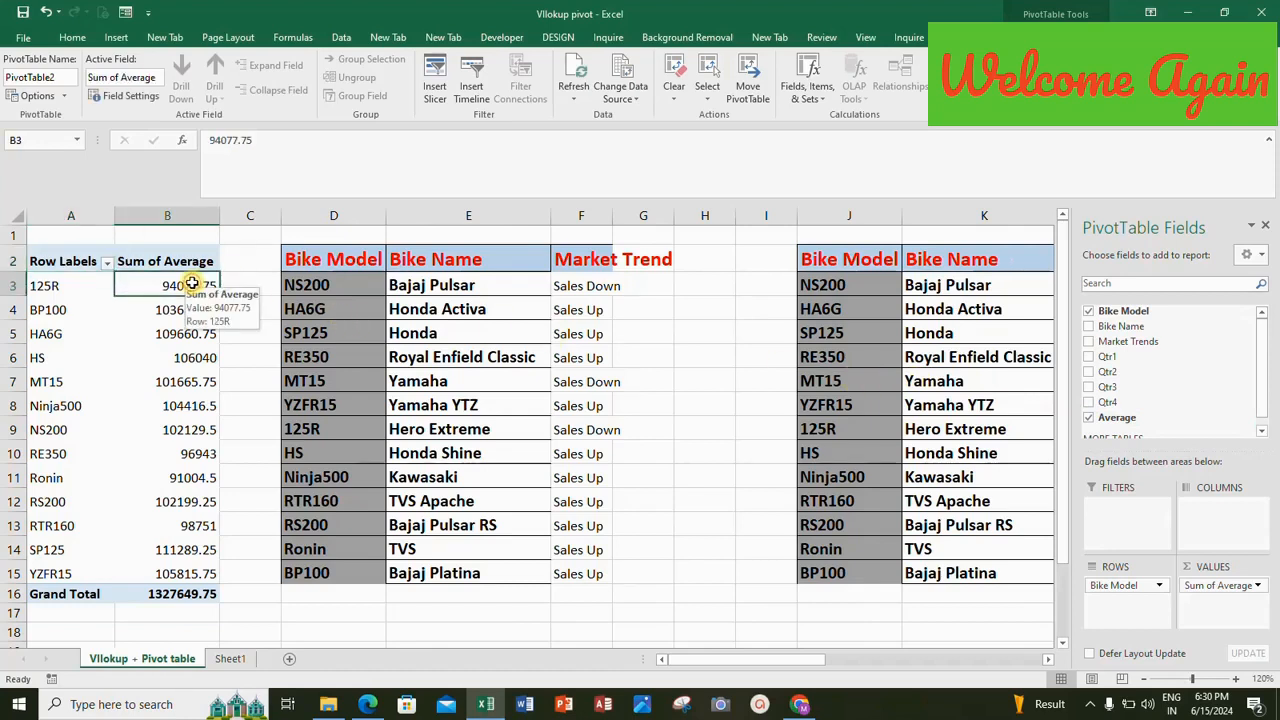
{"action": "key", "text": "shift+Down"}
{"action": "key", "text": "shift+Down"}
{"action": "key", "text": "shift+Down"}
{"action": "key", "text": "shift+Down"}
{"action": "key", "text": "shift+Down"}
{"action": "key", "text": "shift+Down"}
{"action": "key", "text": "shift+Down"}
{"action": "key", "text": "shift+Down"}
{"action": "key", "text": "shift+Down"}
{"action": "key", "text": "shift+Down"}
{"action": "key", "text": "shift+Down"}
{"action": "key", "text": "shift+Down"}
{"action": "key", "text": "shift+Down"}
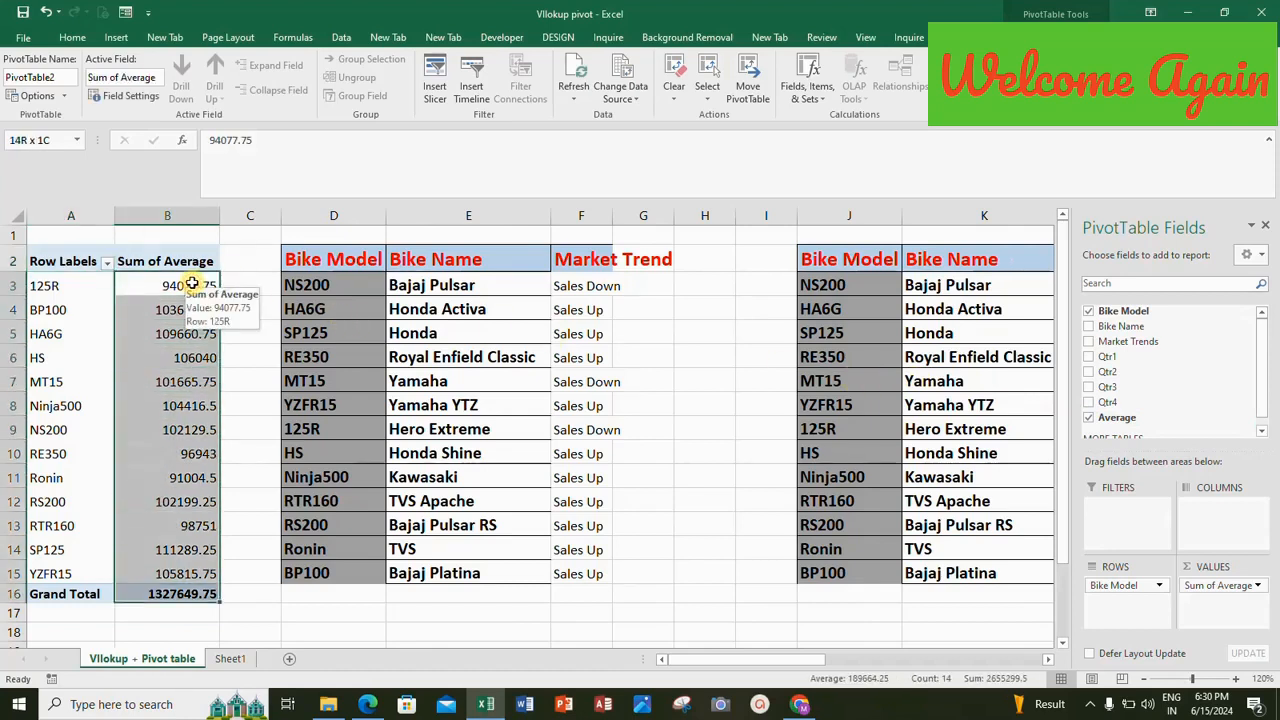
{"action": "key", "text": "shift+Up"}
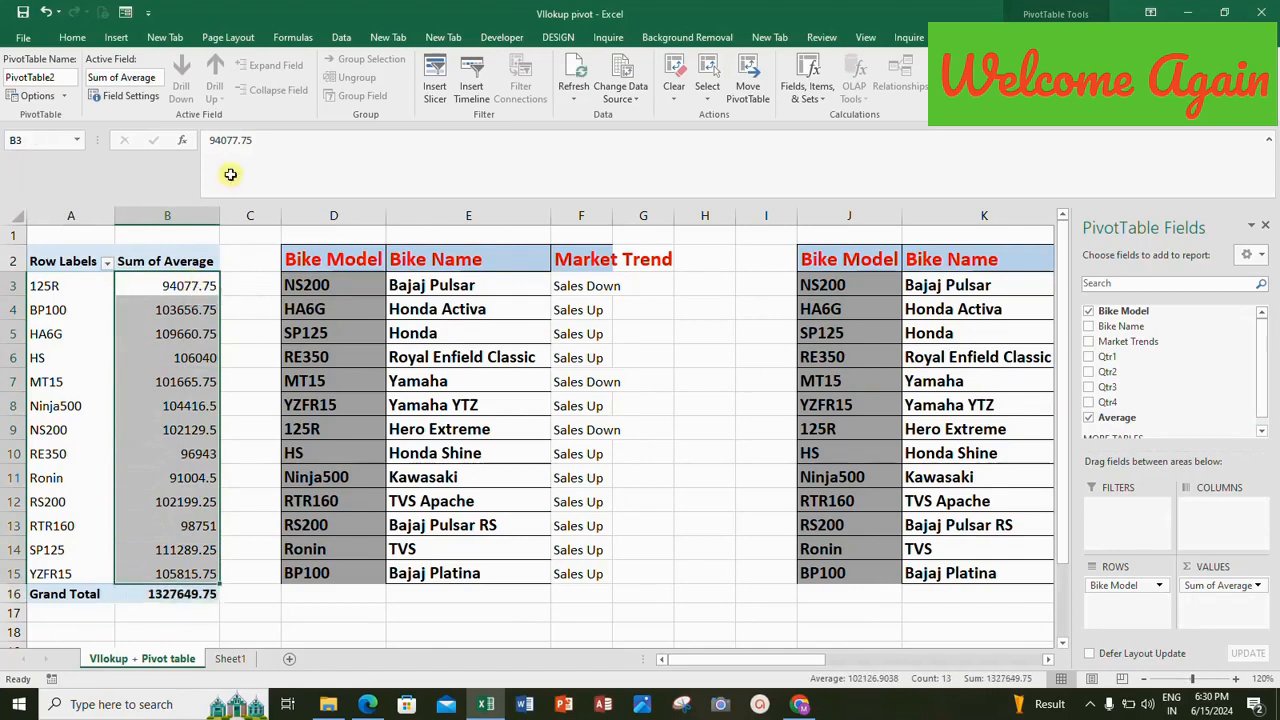
{"action": "left_click", "coordinate": [72, 37]}
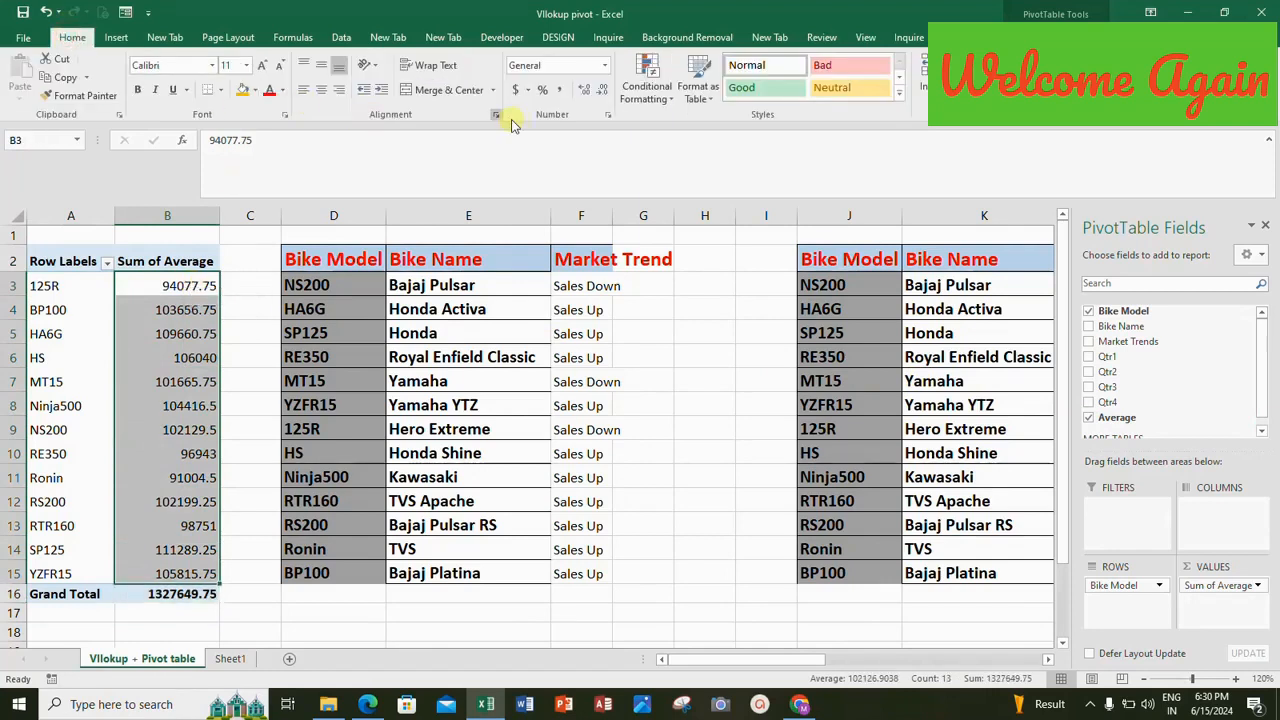
{"action": "left_click", "coordinate": [603, 90]}
{"action": "left_click", "coordinate": [603, 90]}
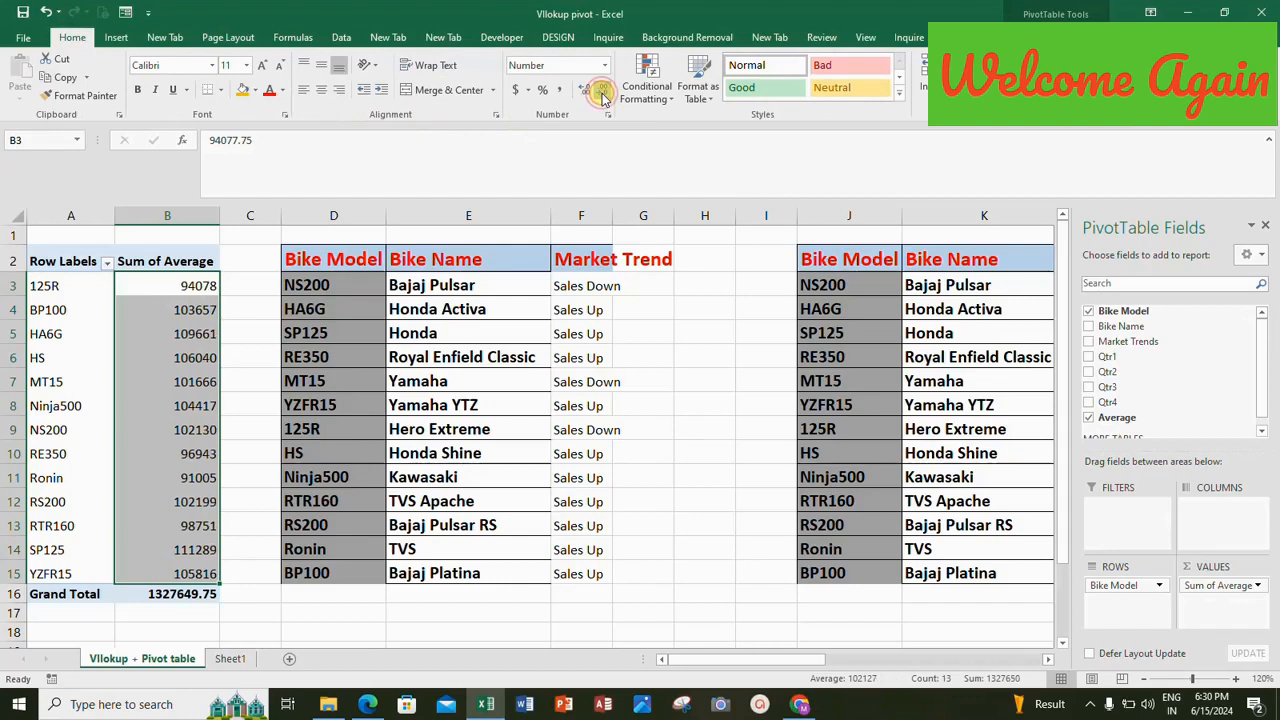
{"action": "left_click", "coordinate": [527, 90]}
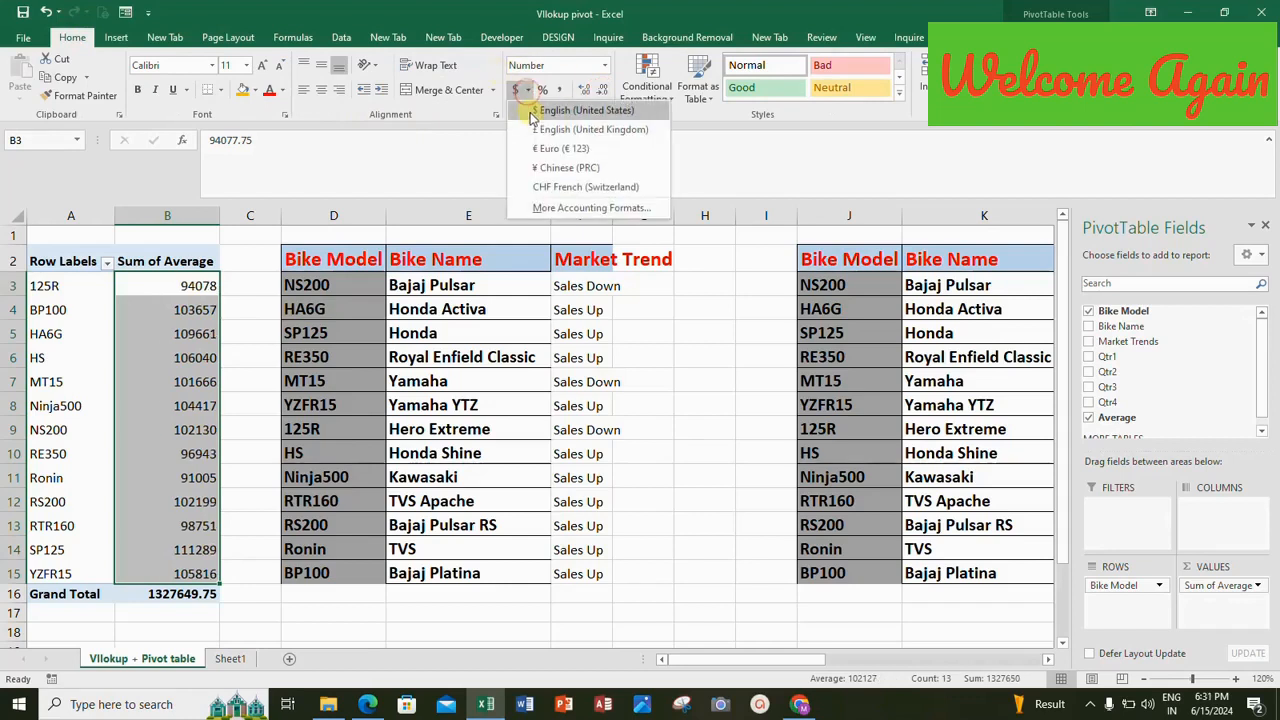
{"action": "left_click", "coordinate": [584, 110]}
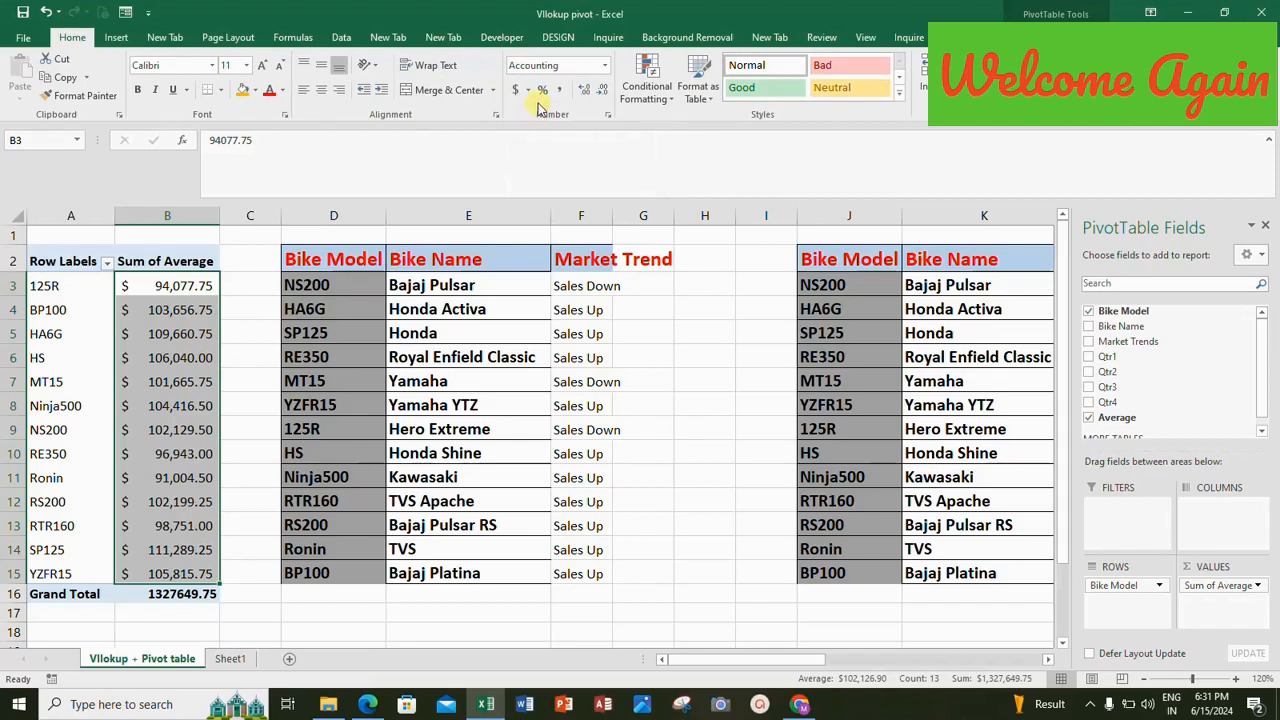
{"action": "left_click", "coordinate": [604, 92]}
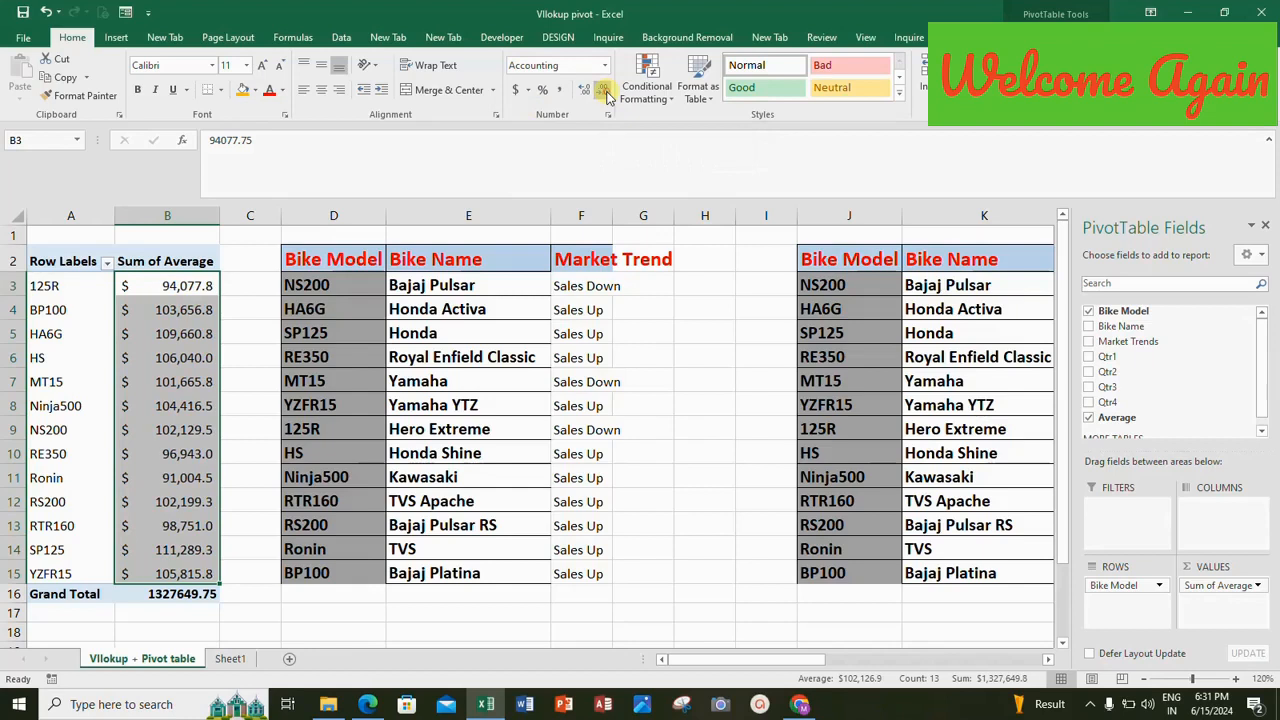
{"action": "left_click", "coordinate": [604, 92]}
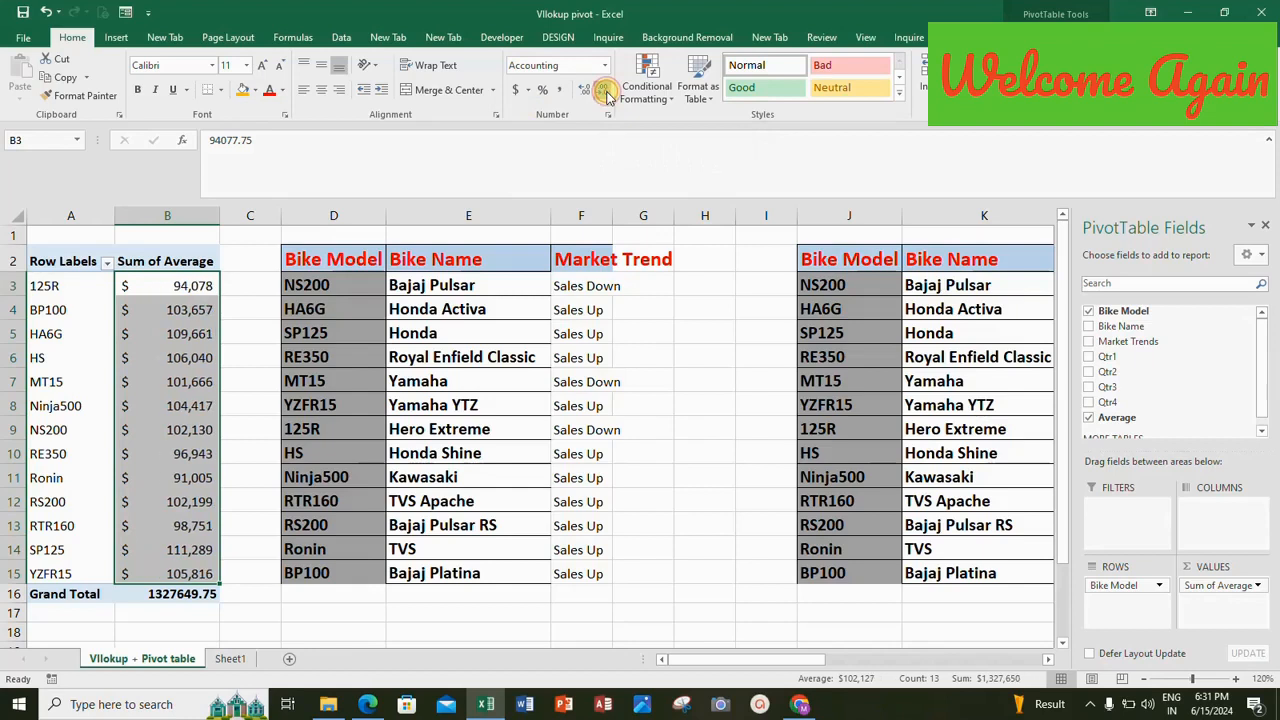
{"action": "right_click", "coordinate": [242, 264]}
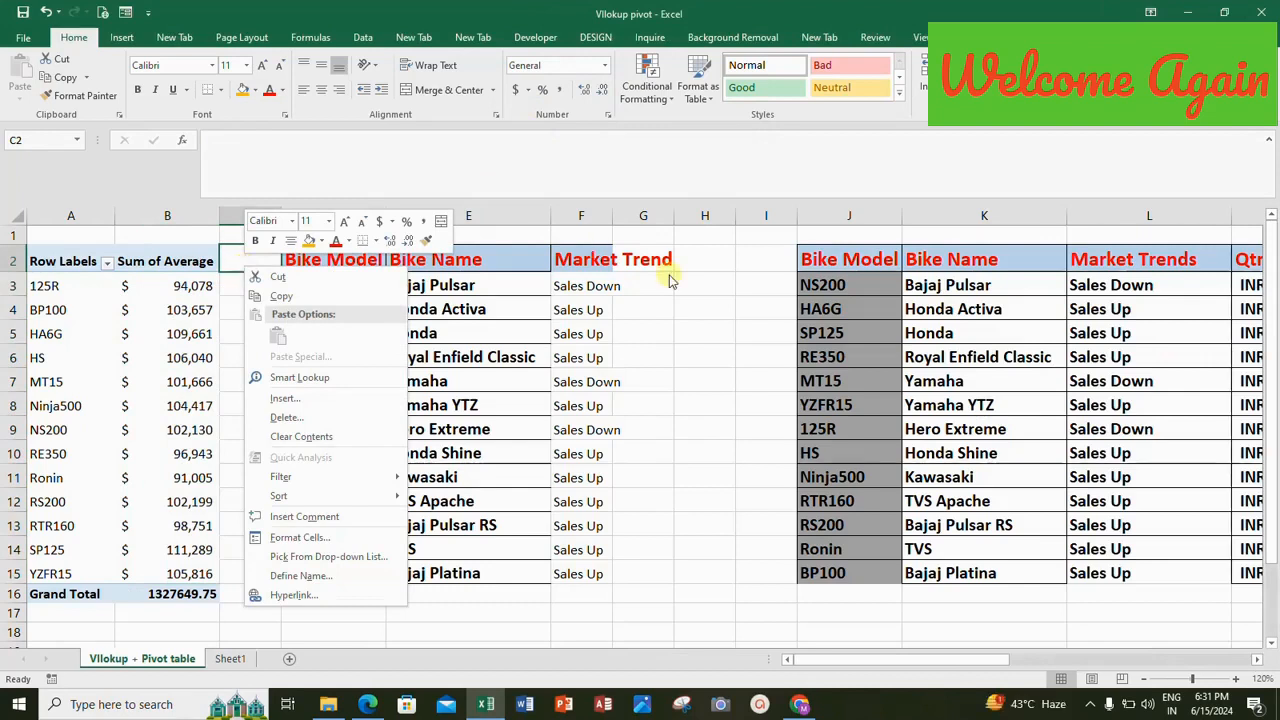
{"action": "left_click", "coordinate": [734, 300]}
{"action": "left_click", "coordinate": [340, 288]}
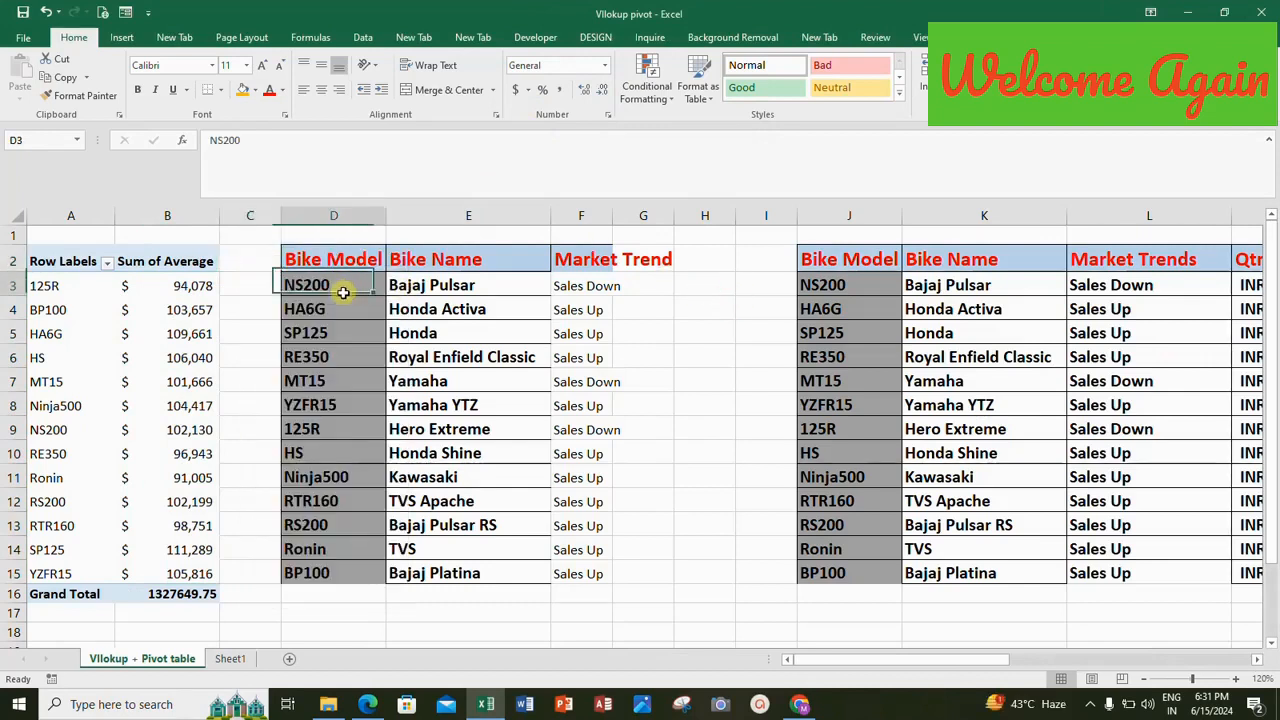
Insert a new column before column C and enter the heading Qtr1 in C2 beside the PivotTable.
{"action": "left_click", "coordinate": [257, 212]}
{"action": "right_click", "coordinate": [258, 211]}
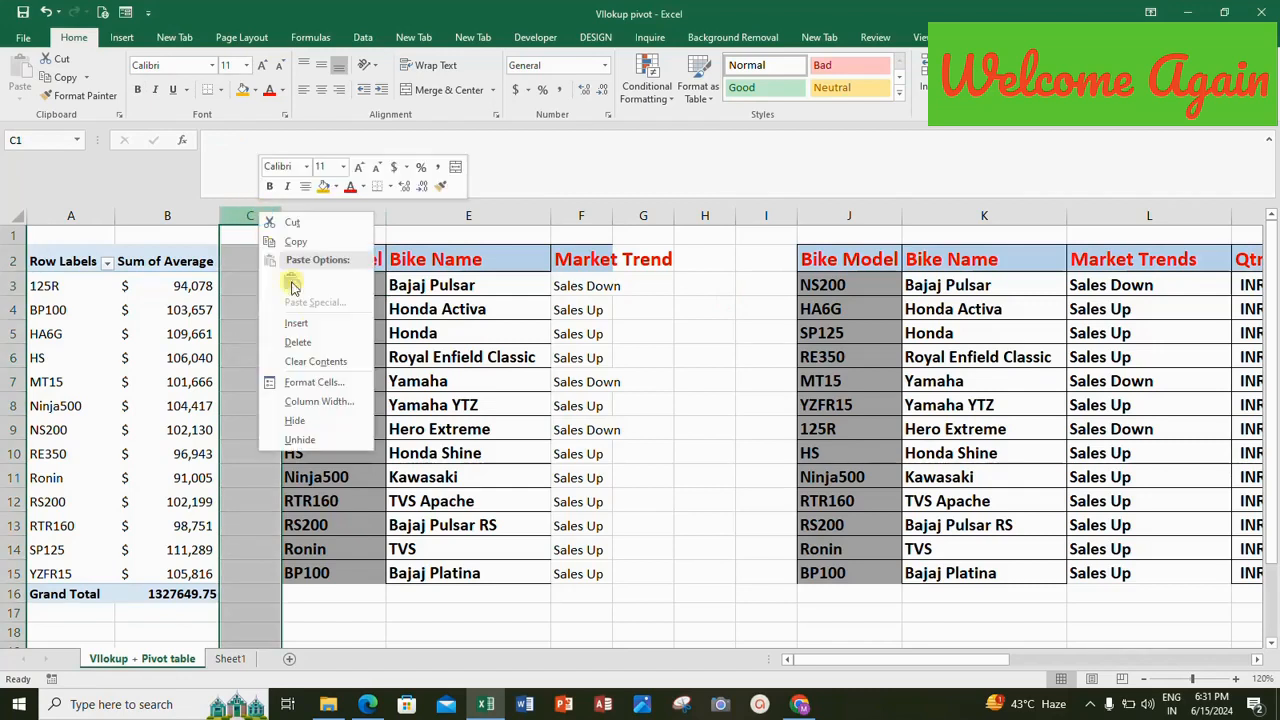
{"action": "left_click", "coordinate": [297, 323]}
{"action": "left_click", "coordinate": [238, 257]}
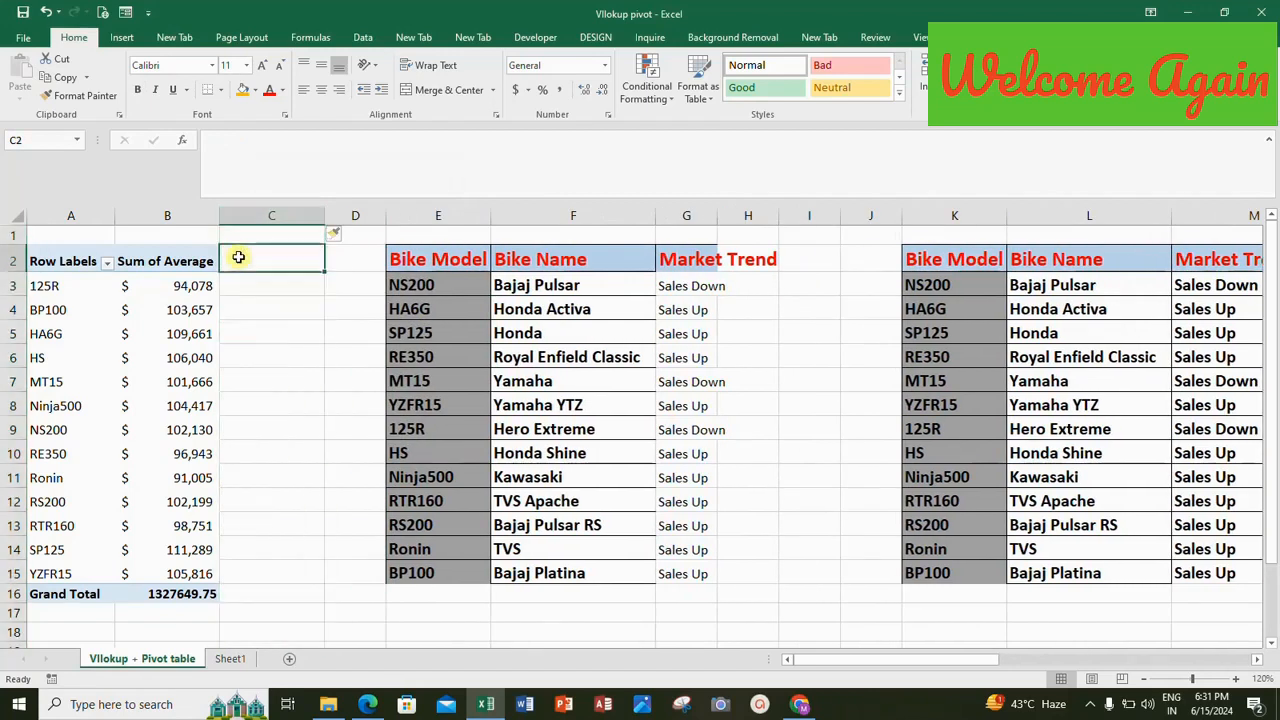
{"action": "type", "text": "Qtr1"}
{"action": "key", "text": "Return"}
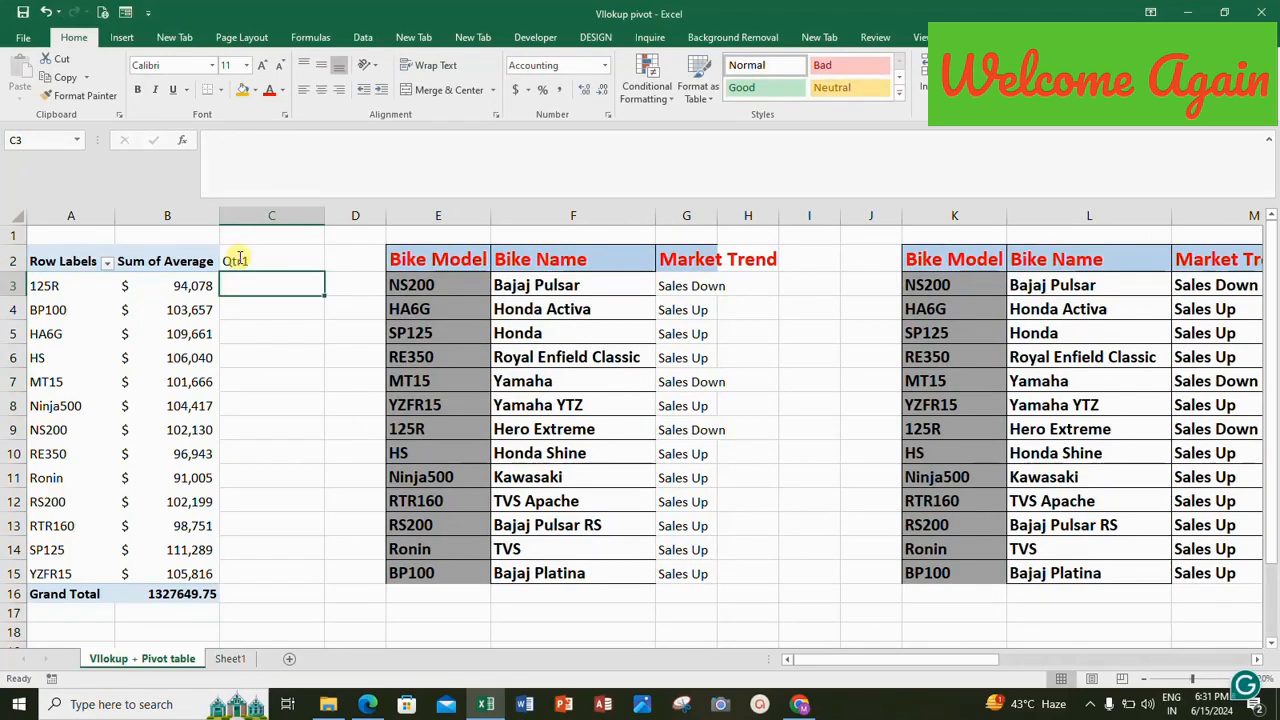
Review the quarterly sales table's headings from Bike Model in K2 across to Qtr1 in N2.
{"action": "left_click", "coordinate": [948, 246]}
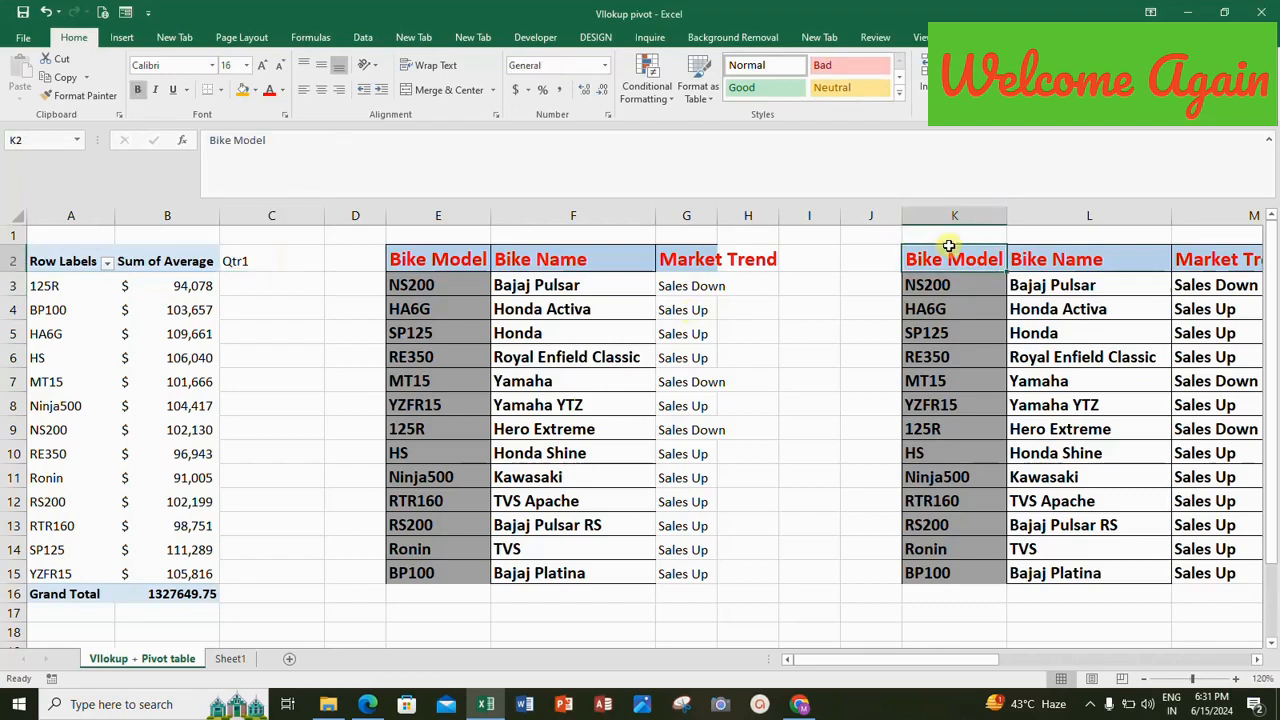
{"action": "key", "text": "Right"}
{"action": "key", "text": "Right"}
{"action": "key", "text": "Right"}
{"action": "key", "text": "Right"}
{"action": "key", "text": "Left"}
{"action": "key", "text": "Left"}
{"action": "key", "text": "Left"}
{"action": "key", "text": "Left"}
{"action": "key", "text": "Left"}
{"action": "key", "text": "Left"}
{"action": "key", "text": "Left"}
{"action": "key", "text": "Left"}
{"action": "key", "text": "Left"}
{"action": "key", "text": "Left"}
{"action": "key", "text": "Left"}
{"action": "key", "text": "Left"}
{"action": "key", "text": "Left"}
{"action": "key", "text": "Left"}
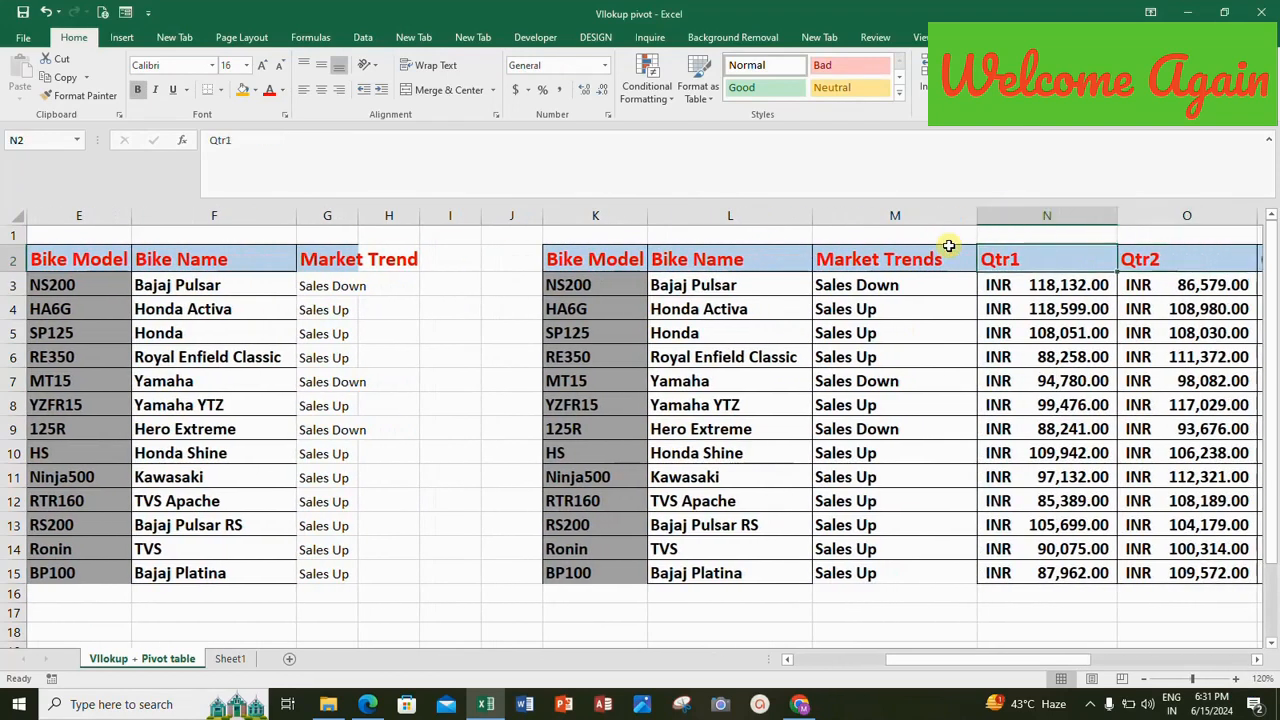
{"action": "key", "text": "Right"}
{"action": "key", "text": "Right"}
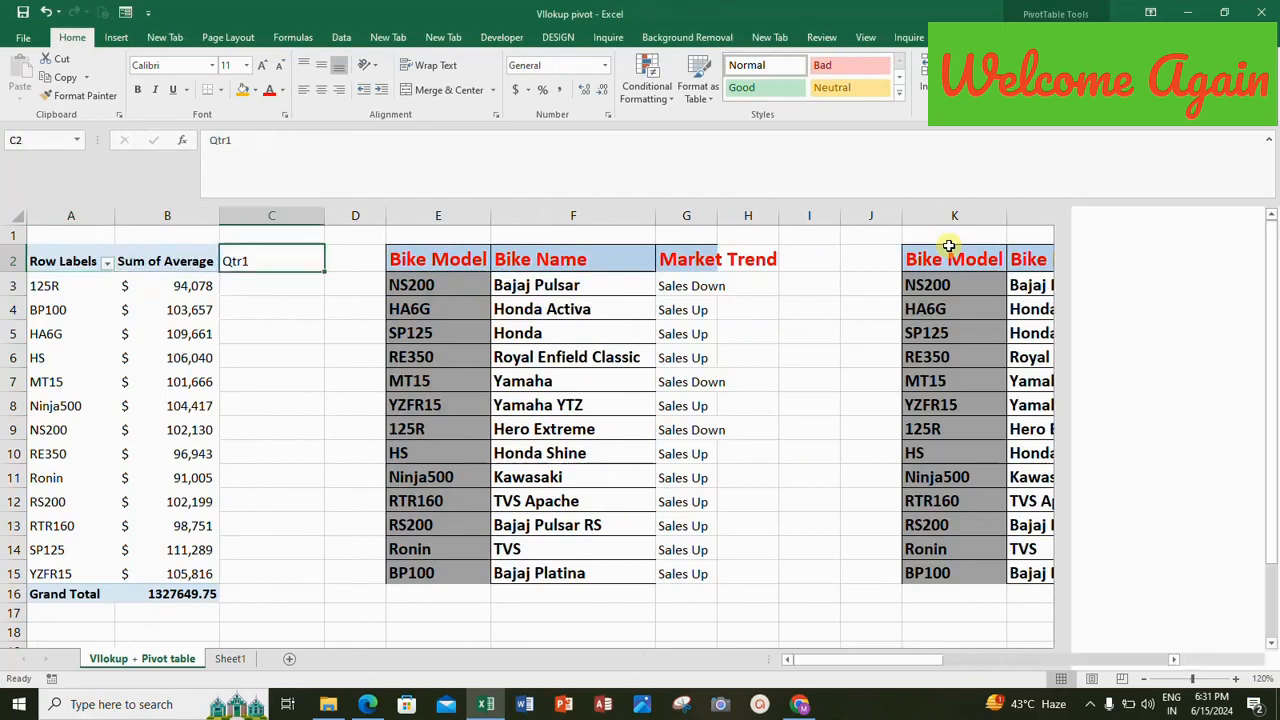
Enter the formula =VLOOKUP(A3,K:N,4,0) in C3 to return the first bike model's Qtr1 value.
{"action": "key", "text": "Down"}
{"action": "type", "text": "=vlookup"}
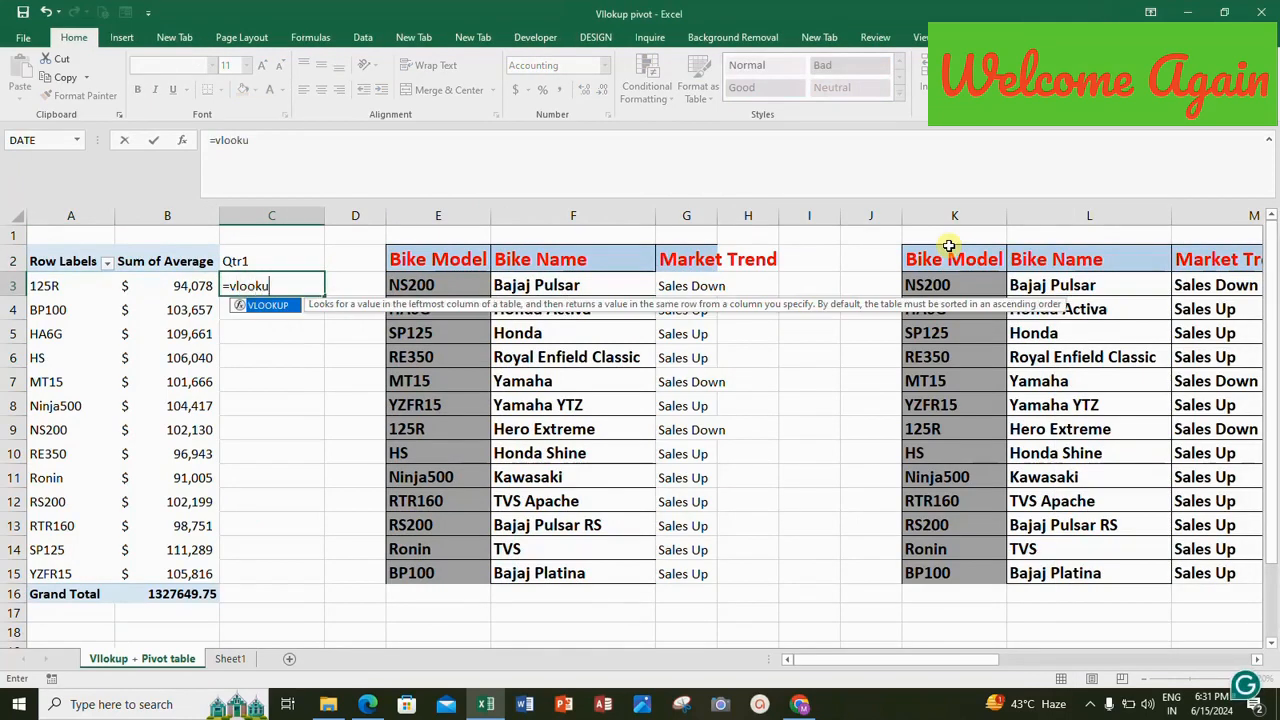
{"action": "key", "text": "Tab"}
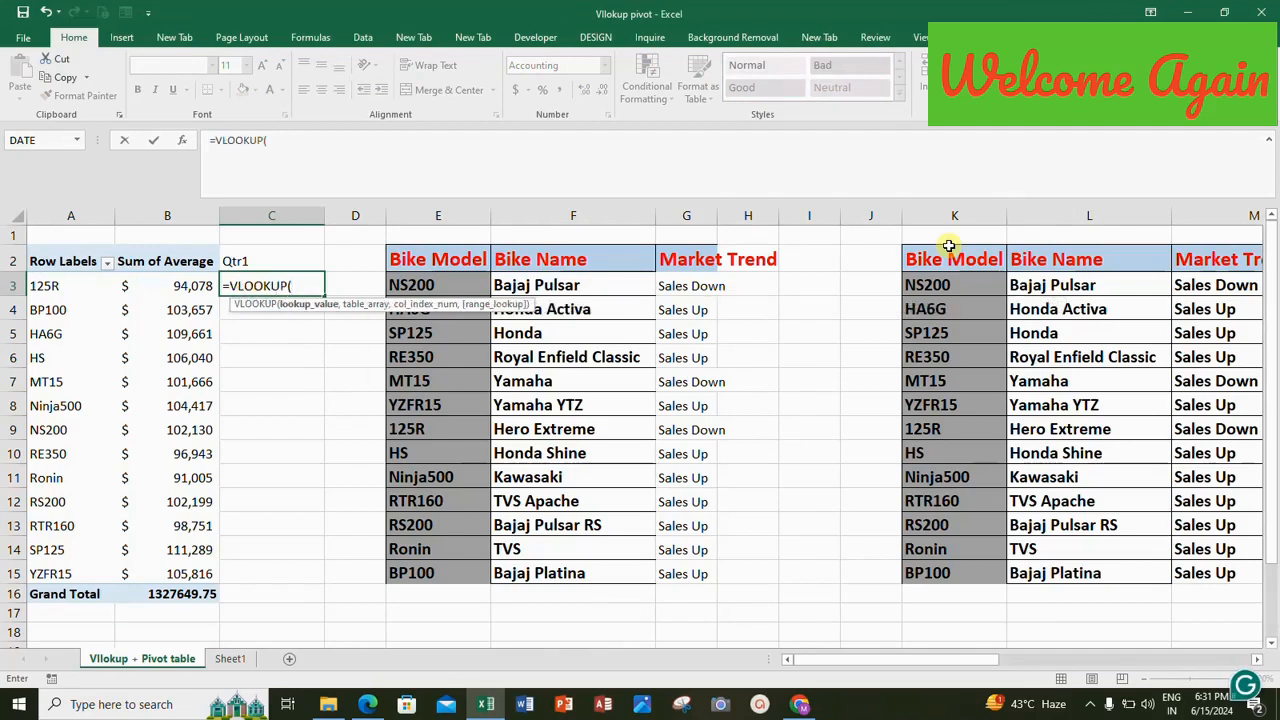
{"action": "left_click", "coordinate": [68, 287]}
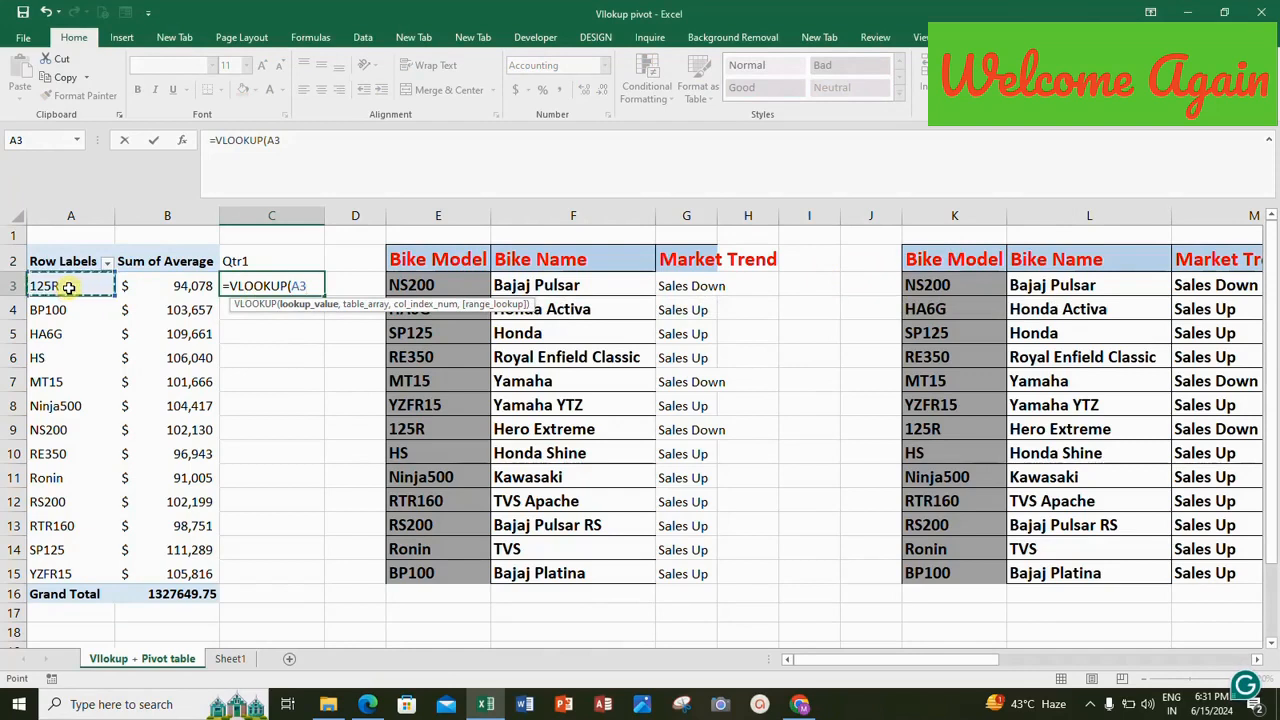
{"action": "type", "text": ","}
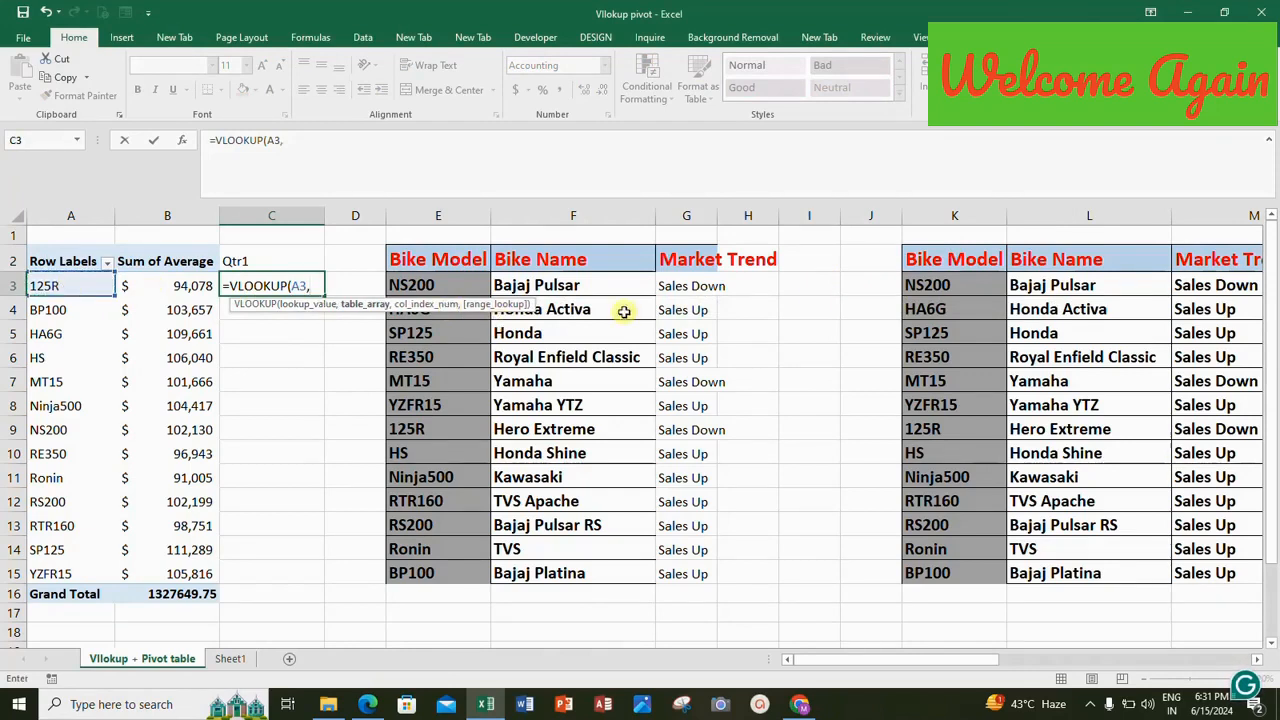
{"action": "left_click_drag", "start_coordinate": [954, 204], "coordinate": [596, 217]}
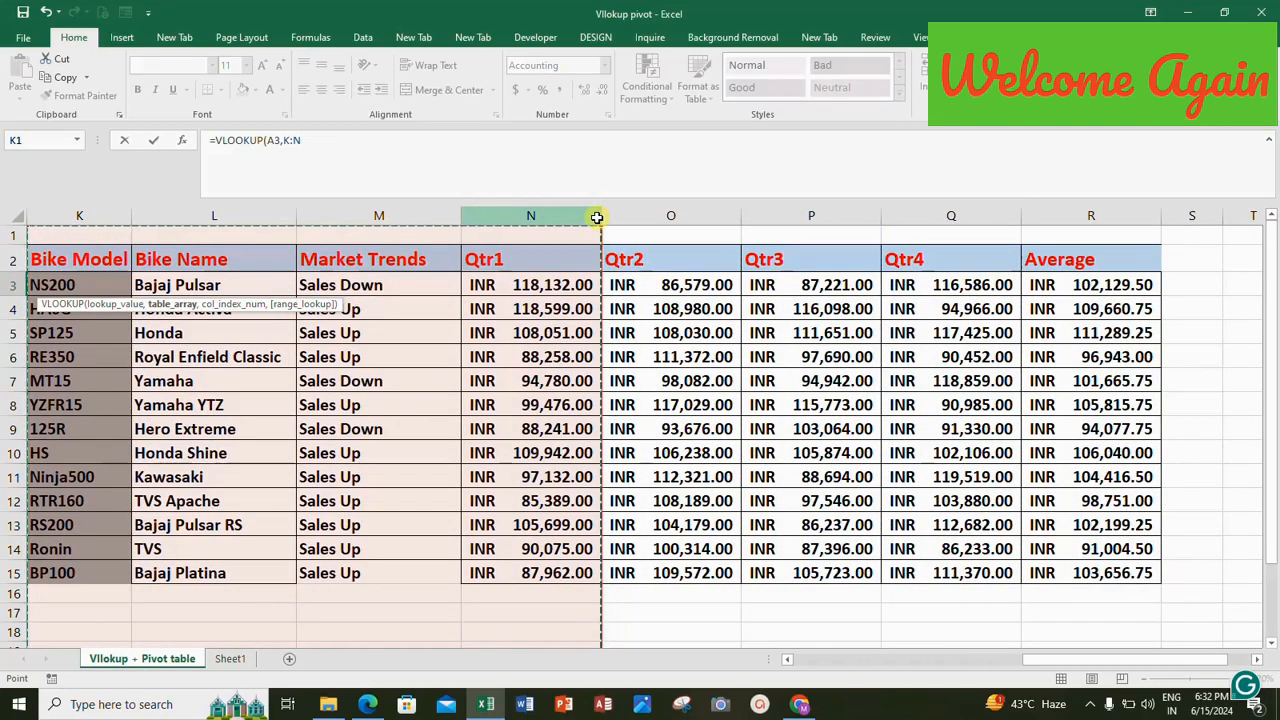
{"action": "left_click_drag", "start_coordinate": [596, 217], "coordinate": [596, 217]}
{"action": "left_click", "coordinate": [308, 141]}
{"action": "type", "text": ","}
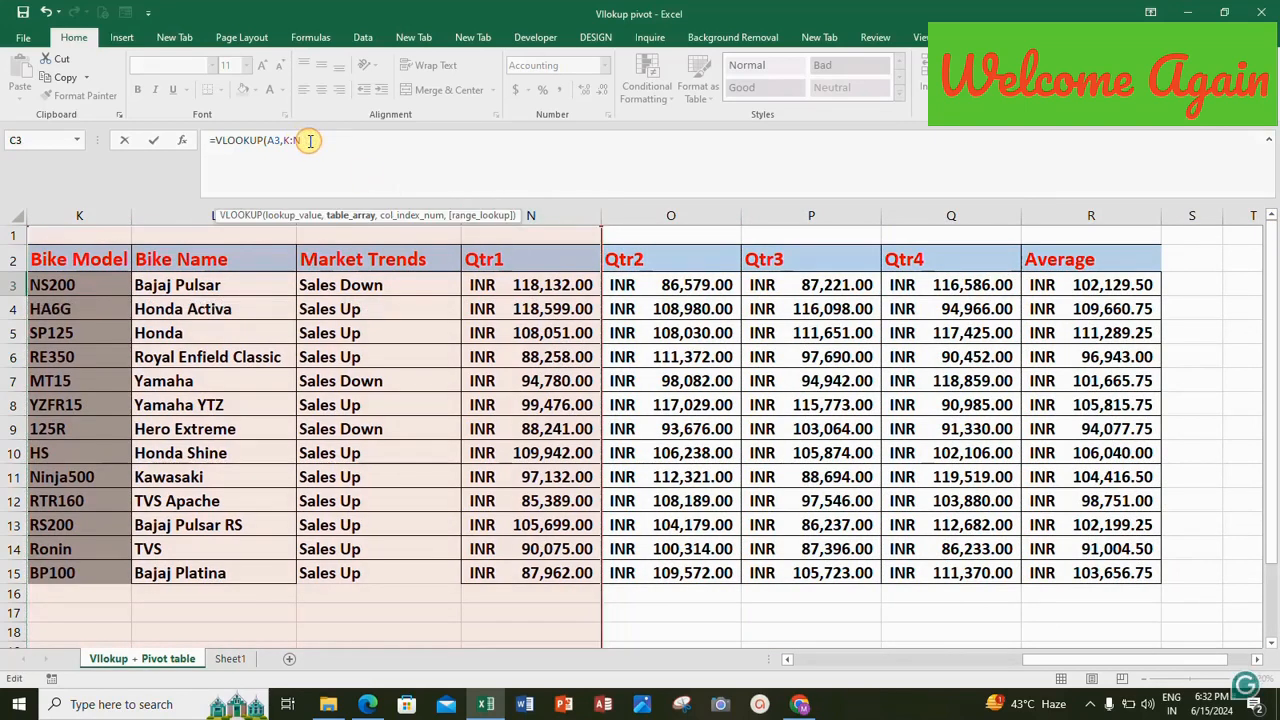
{"action": "type", "text": "4"}
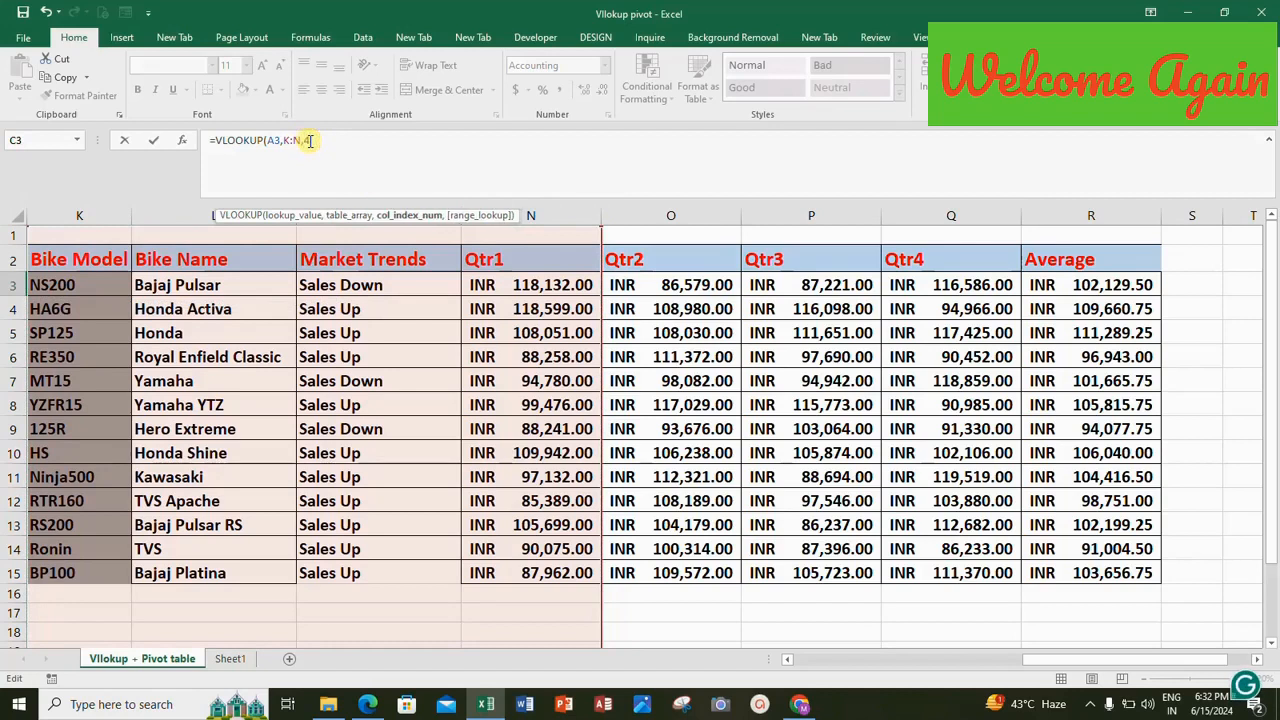
{"action": "type", "text": ",0"}
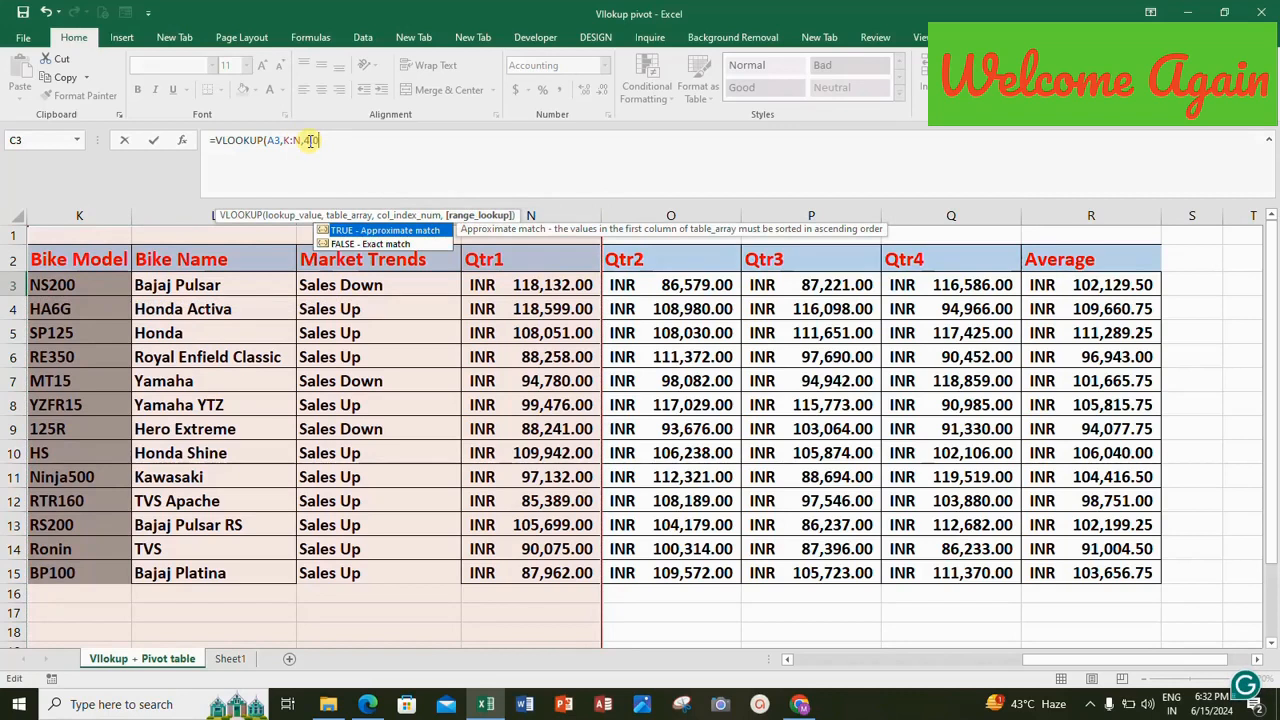
{"action": "type", "text": ")"}
{"action": "key", "text": "Return"}
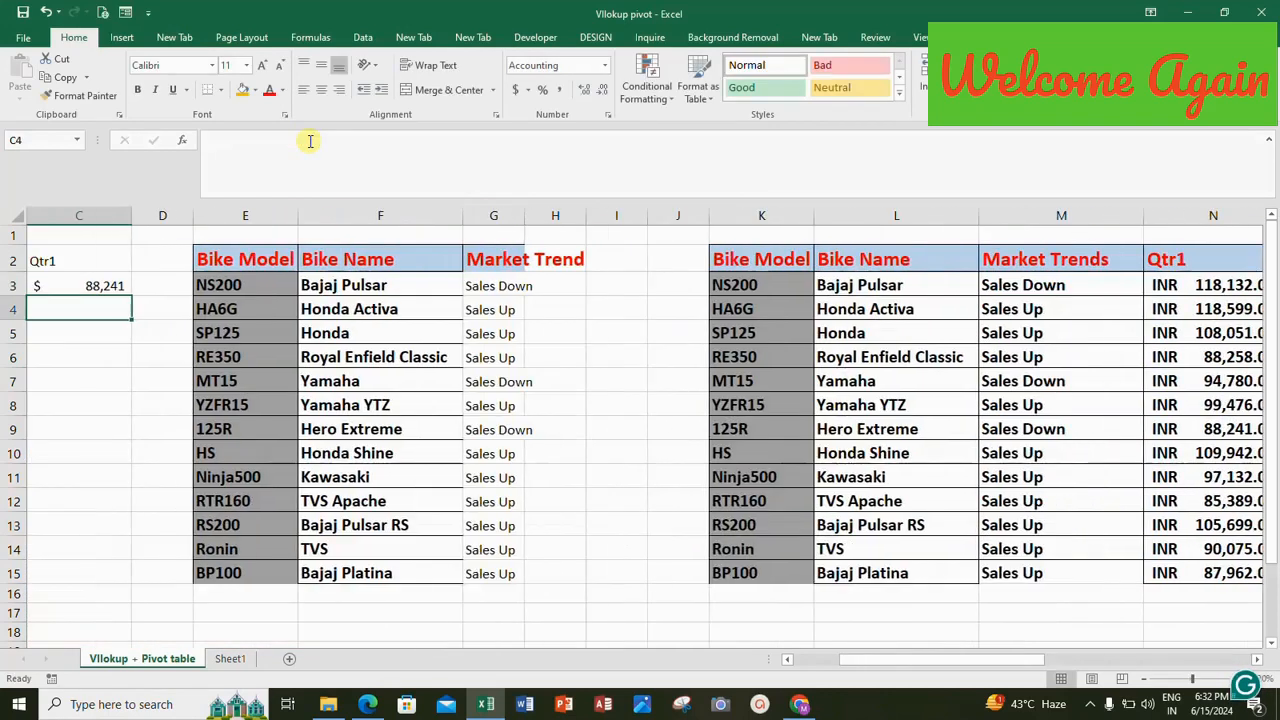
Fill the VLOOKUP formula from C3 down the Qtr1 column to C16.
{"action": "right_click", "coordinate": [61, 285]}
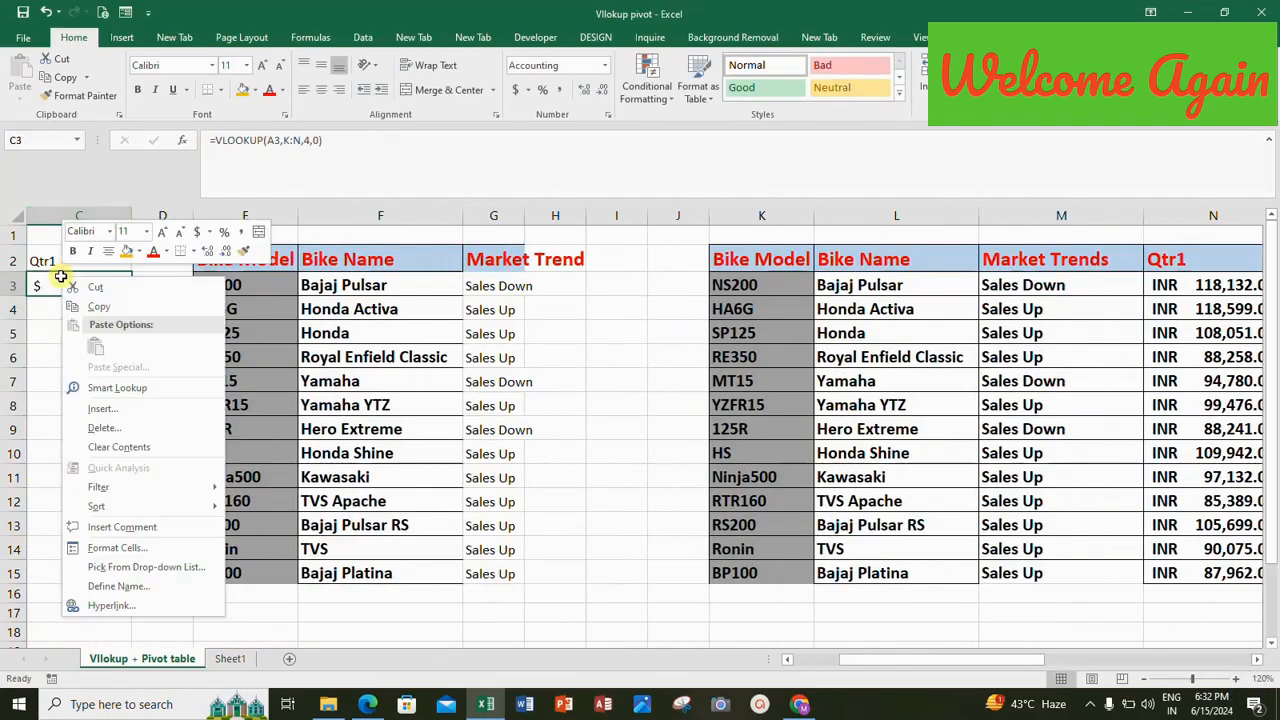
{"action": "left_click", "coordinate": [61, 276]}
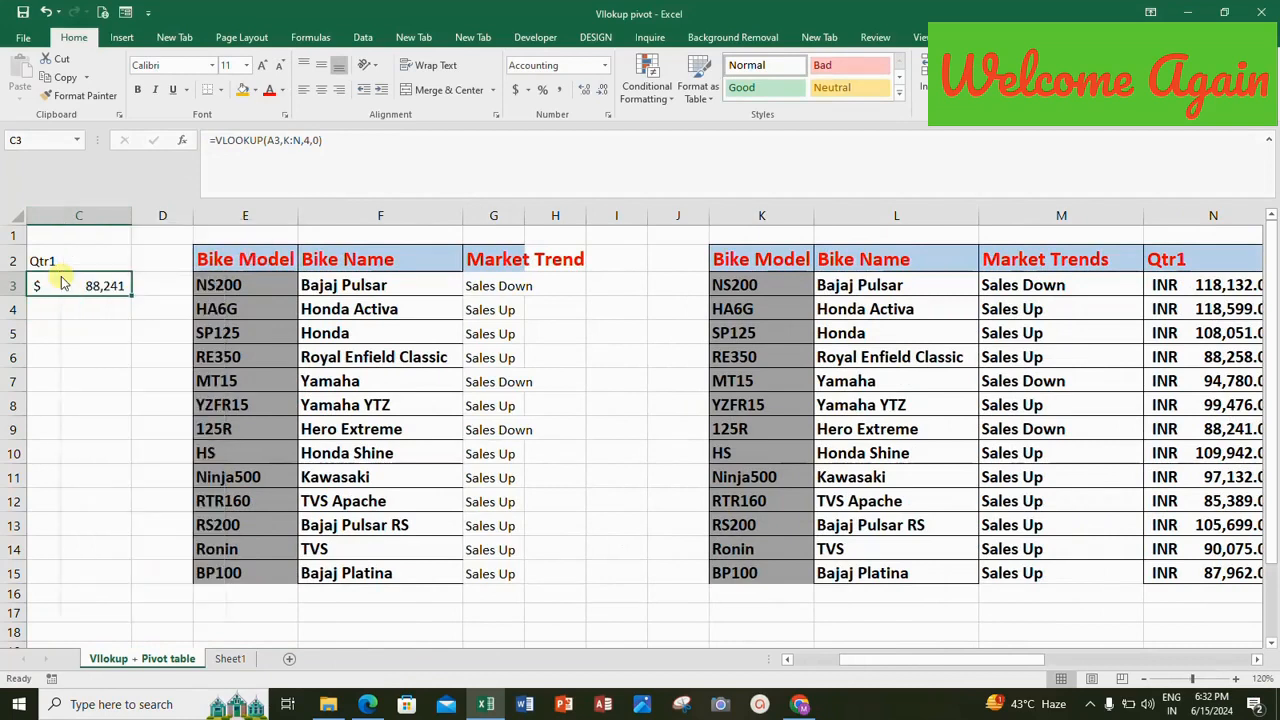
{"action": "key", "text": "Left"}
{"action": "key", "text": "Left"}
{"action": "key", "text": "Right"}
{"action": "key", "text": "Right"}
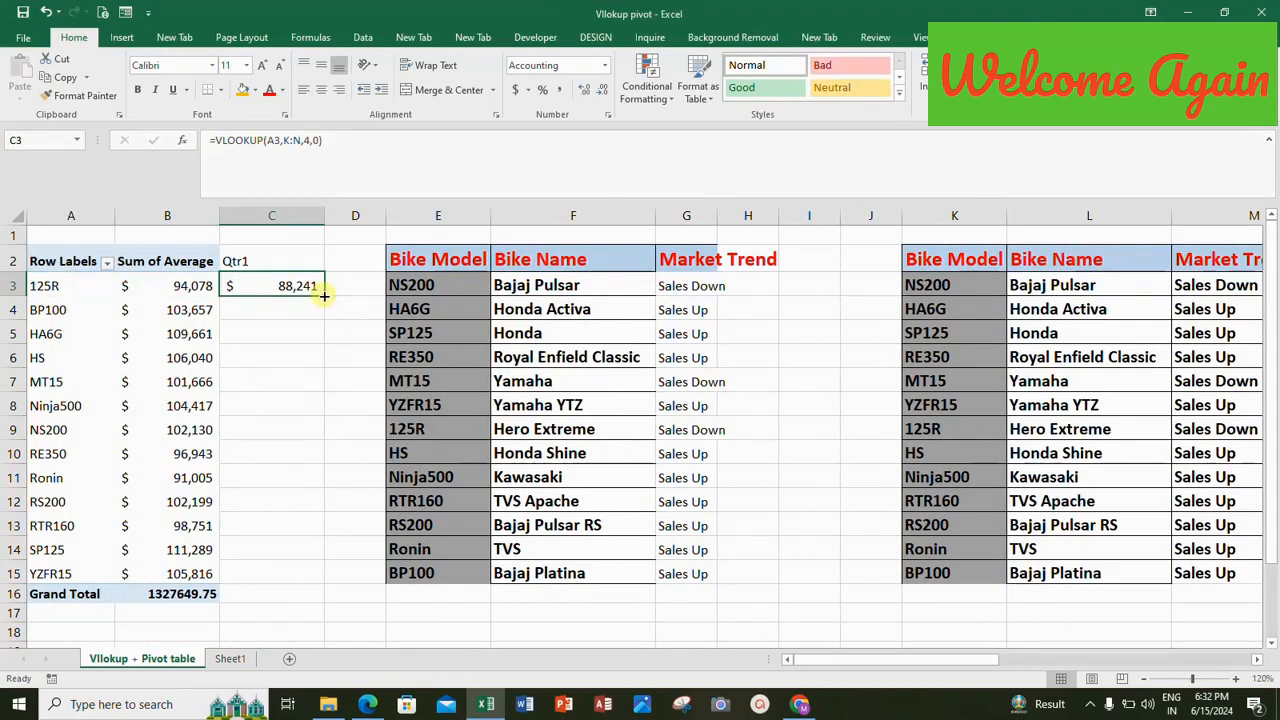
{"action": "double_click", "coordinate": [324, 296]}
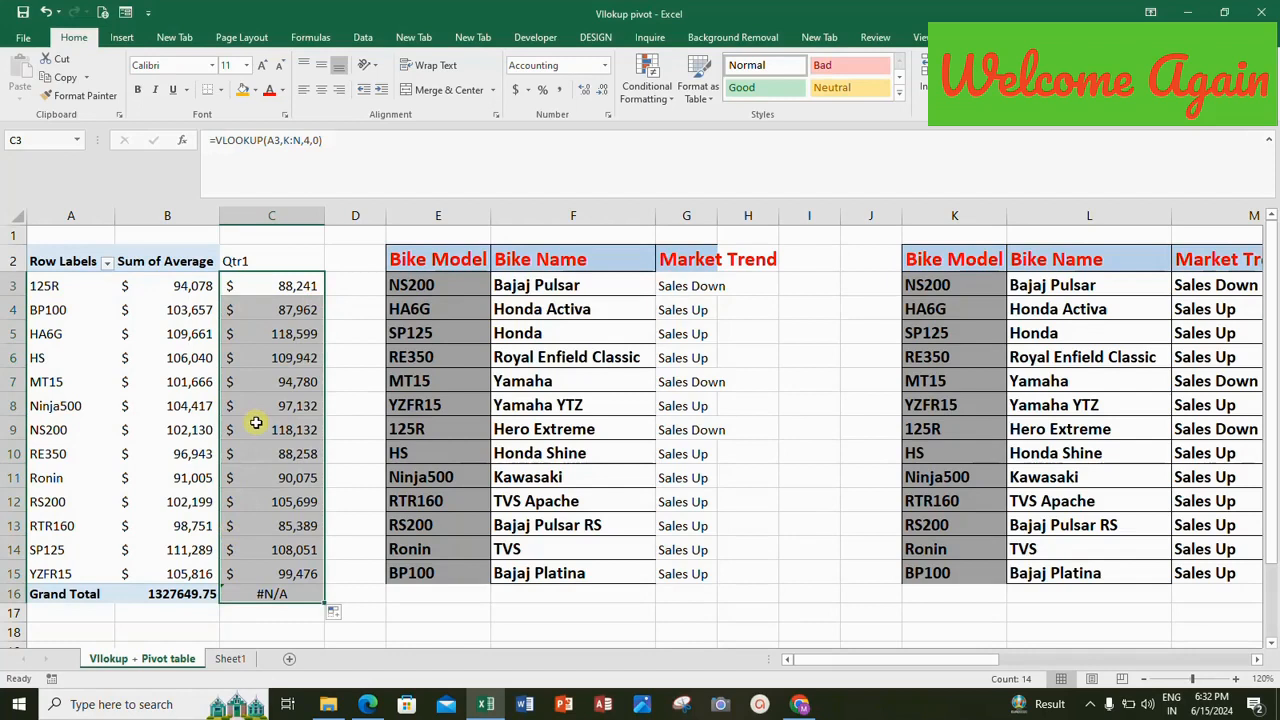
Filter the PivotTable's row labels to exclude HS, Ninja500 and RE350.
{"action": "left_click", "coordinate": [106, 262]}
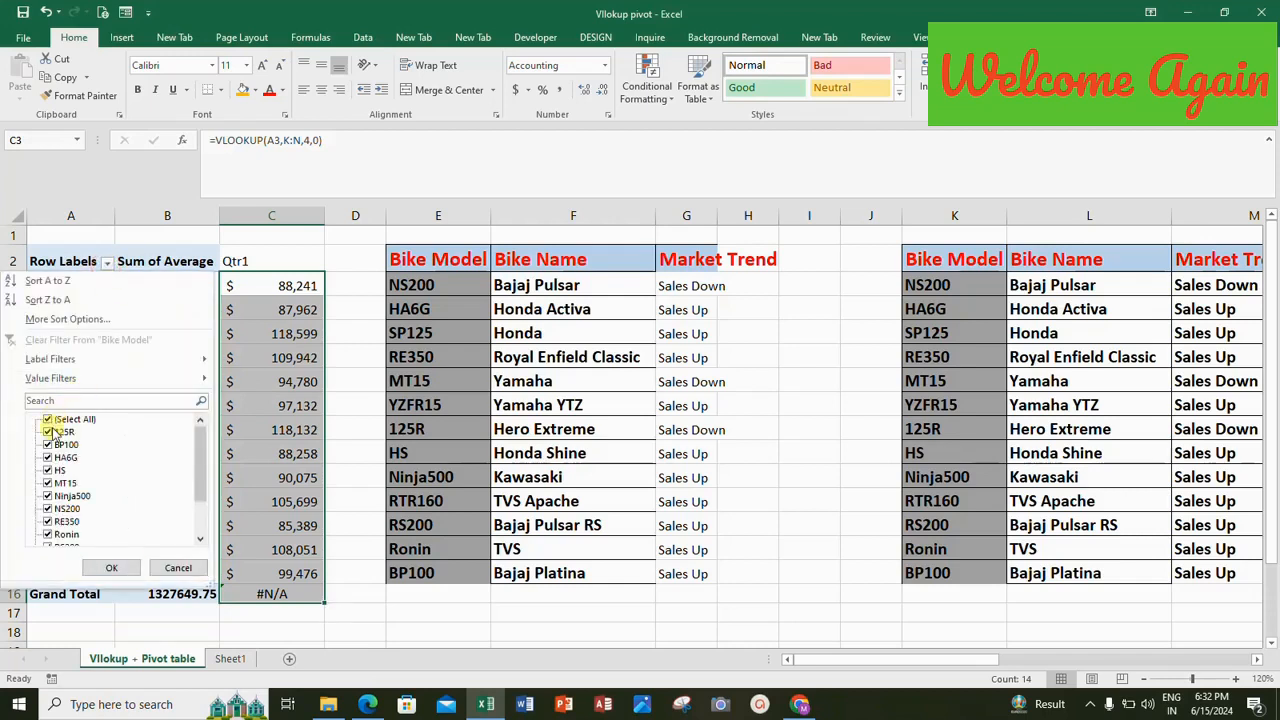
{"action": "left_click", "coordinate": [47, 470]}
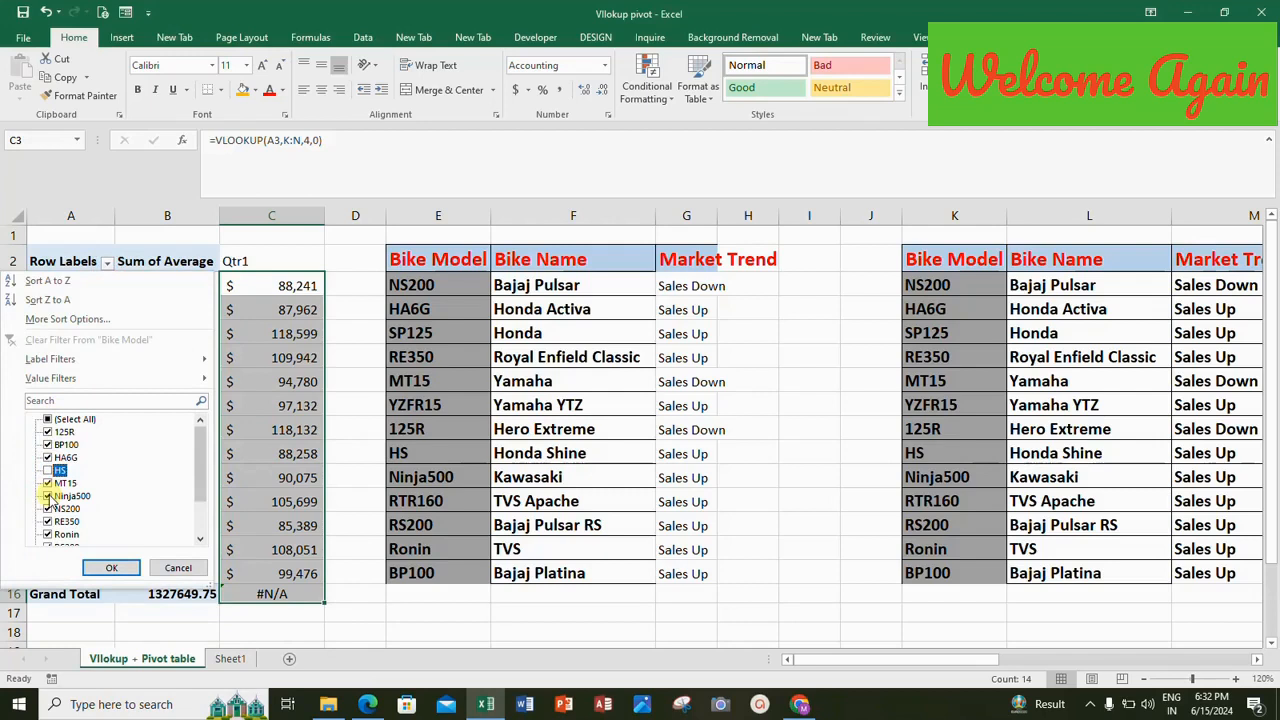
{"action": "left_click", "coordinate": [47, 496]}
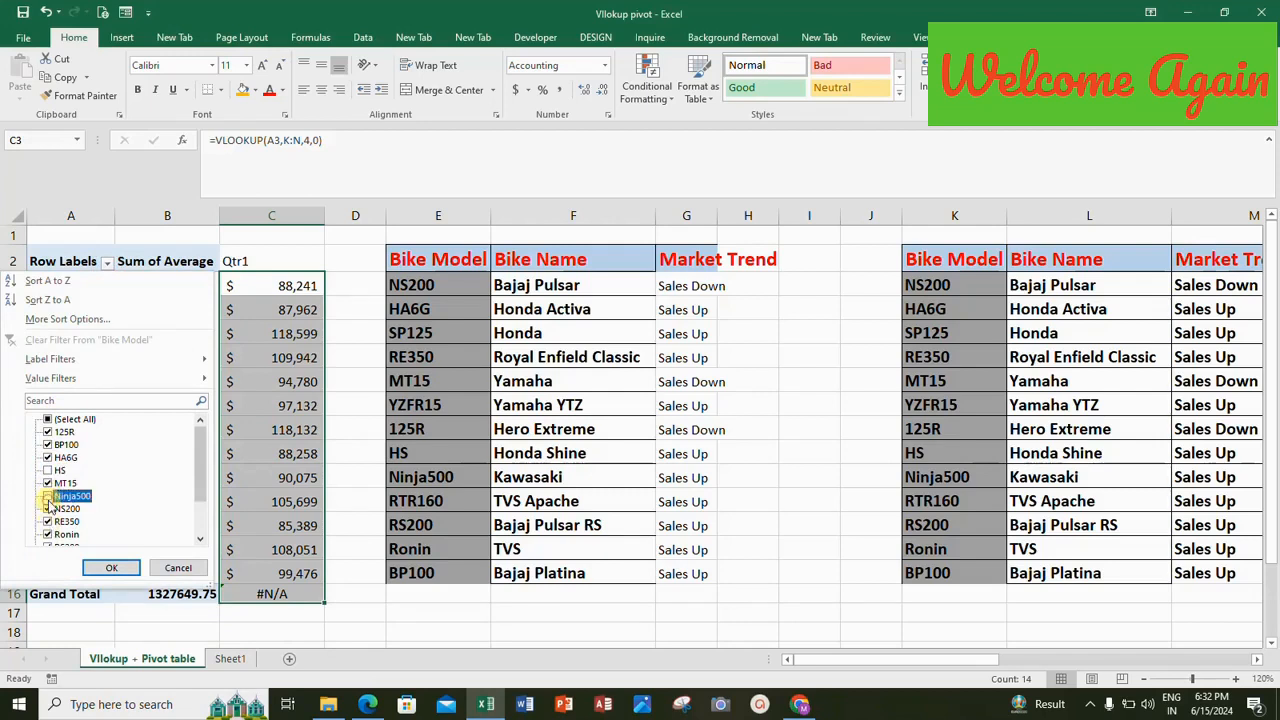
{"action": "left_click", "coordinate": [47, 521]}
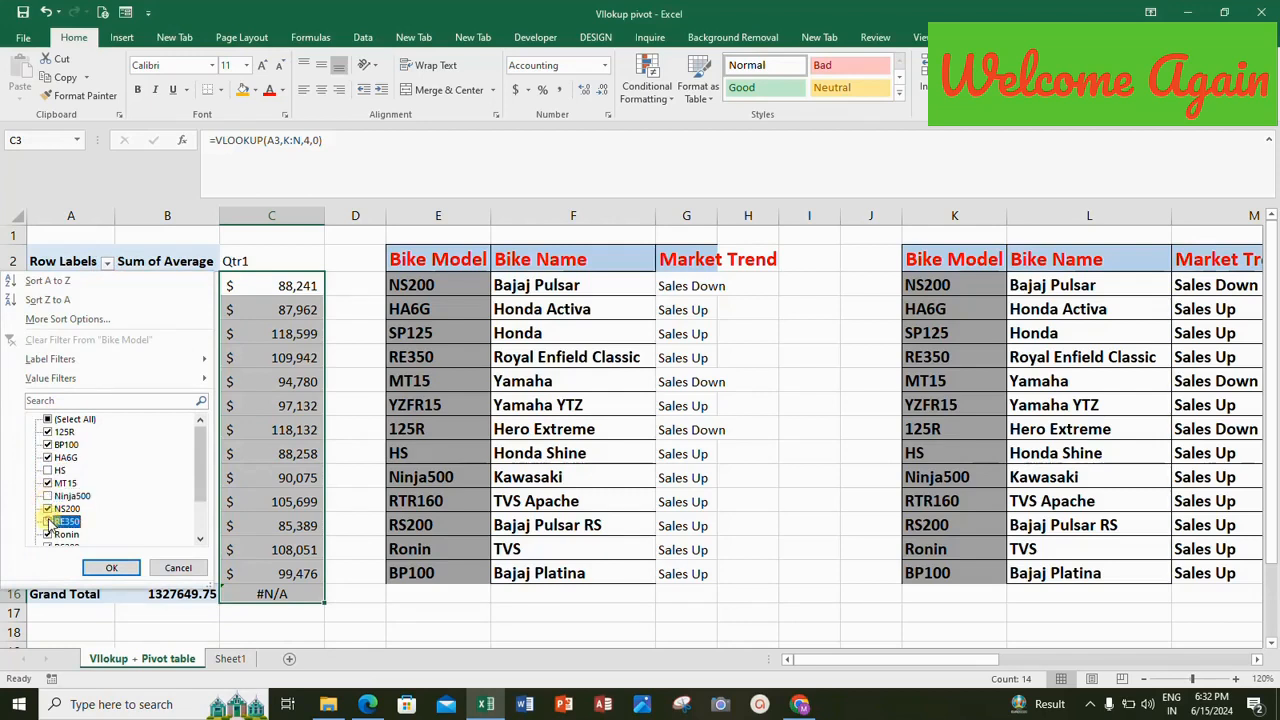
{"action": "left_click", "coordinate": [122, 569]}
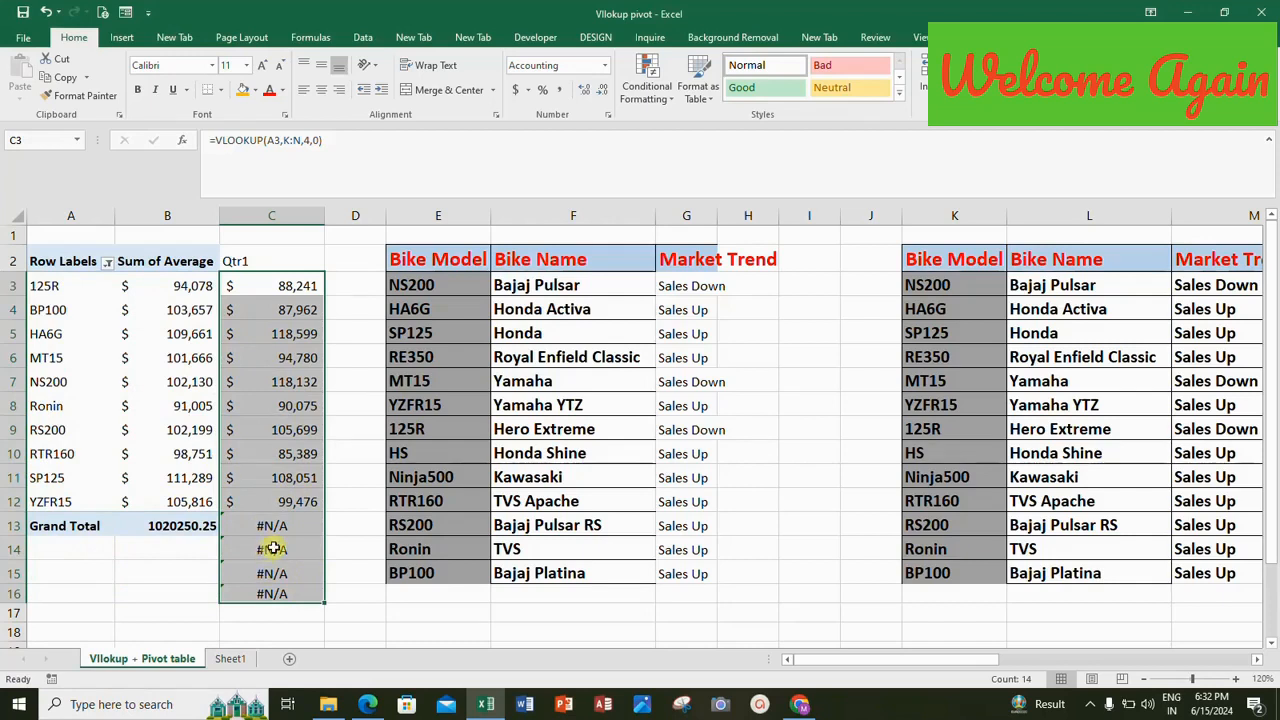
Examine the blank cells below the PivotTable's Grand Total row and the VLOOKUP cells beside them in column C.
{"action": "left_click", "coordinate": [55, 548]}
{"action": "key", "text": "Down"}
{"action": "key", "text": "Down"}
{"action": "key", "text": "Down"}
{"action": "key", "text": "Up"}
{"action": "key", "text": "Up"}
{"action": "key", "text": "Up"}
{"action": "key", "text": "Down"}
{"action": "key", "text": "Down"}
{"action": "key", "text": "Down"}
{"action": "key", "text": "Up"}
{"action": "key", "text": "Up"}
{"action": "key", "text": "Up"}
{"action": "key", "text": "Right"}
{"action": "key", "text": "Right"}
{"action": "key", "text": "Right"}
{"action": "key", "text": "Left"}
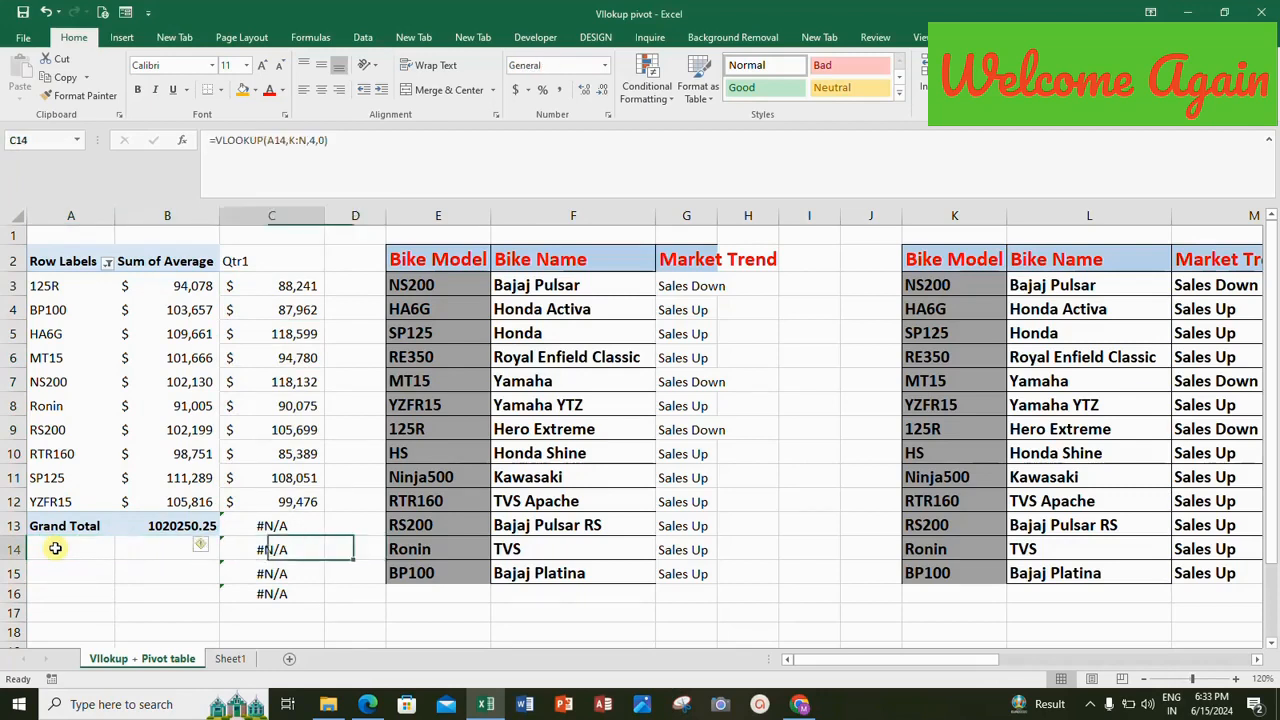
{"action": "key", "text": "Left"}
{"action": "key", "text": "Up"}
{"action": "key", "text": "Up"}
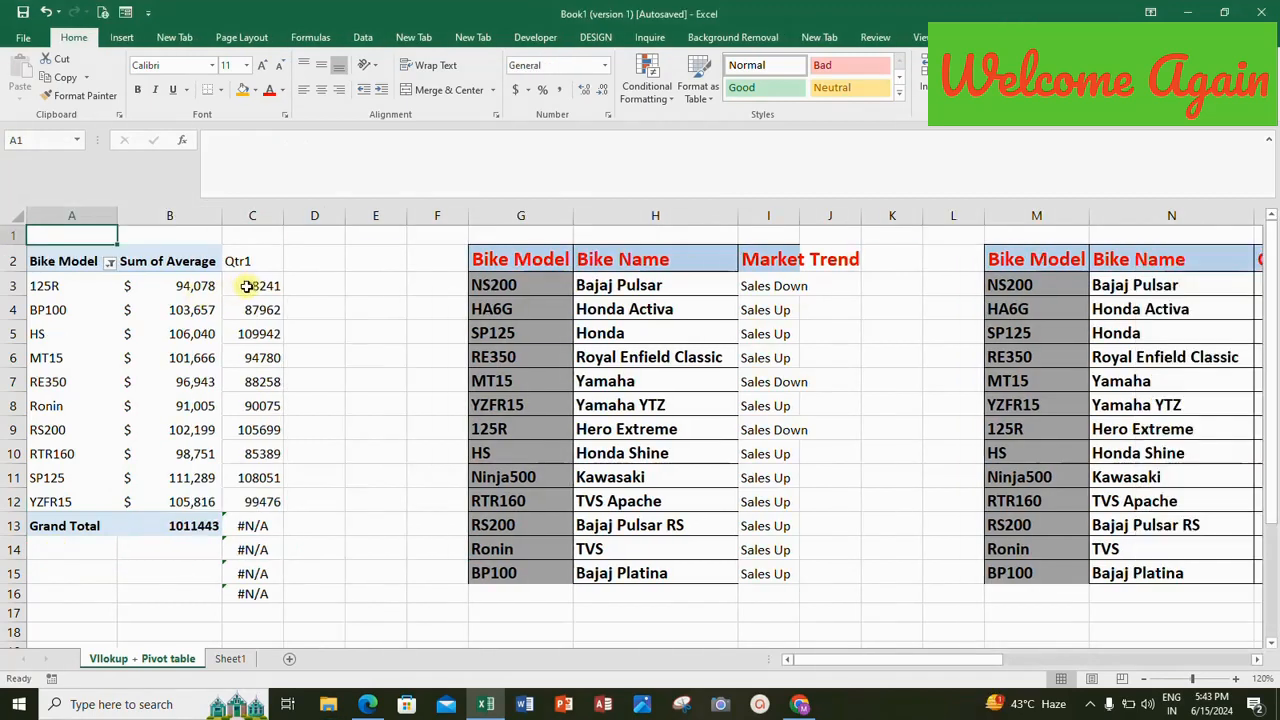
Check the Bike Model filter's selected items and the blank row label cell A14 below the Grand Total.
{"action": "left_click", "coordinate": [250, 286]}
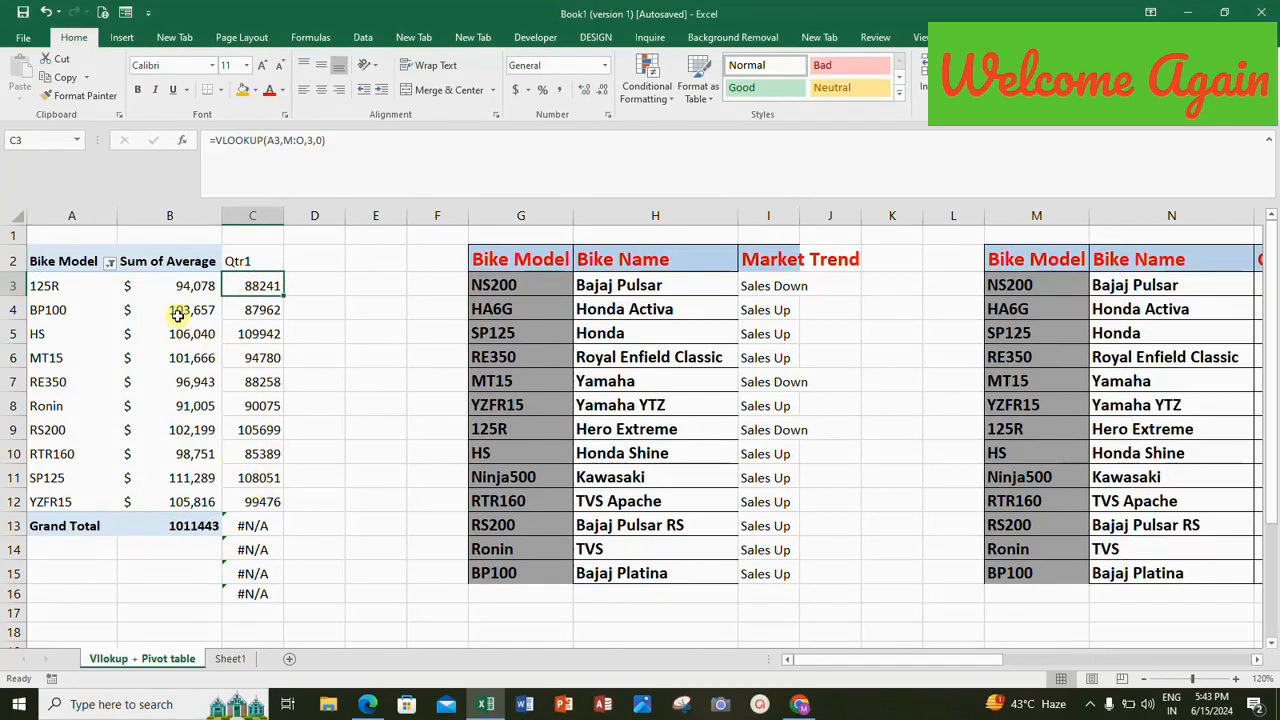
{"action": "left_click", "coordinate": [105, 261]}
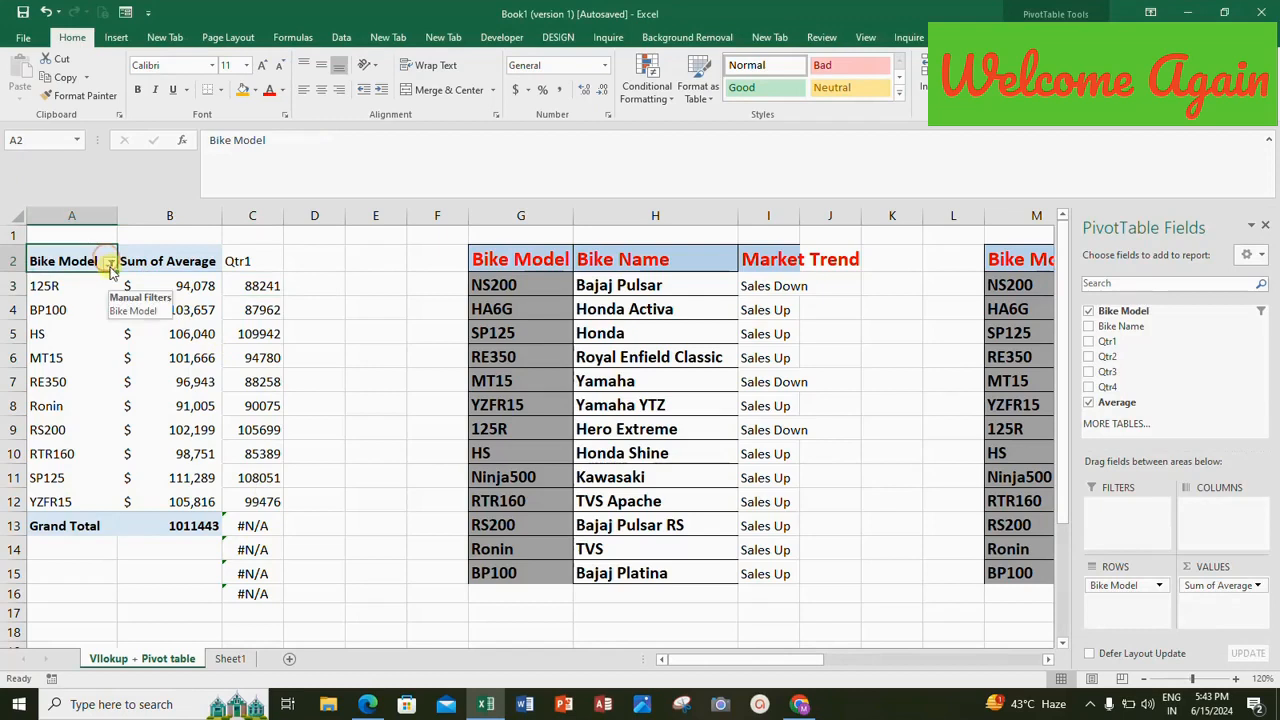
{"action": "left_click", "coordinate": [110, 261]}
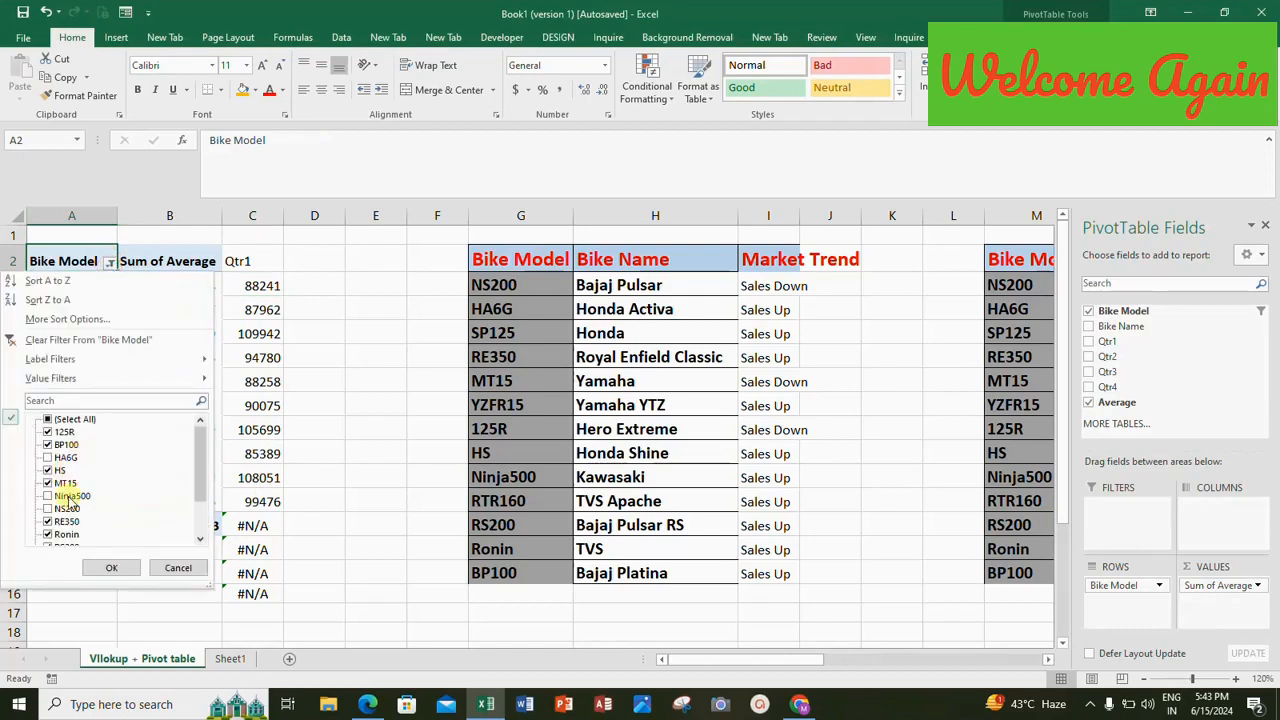
{"action": "left_click", "coordinate": [118, 567]}
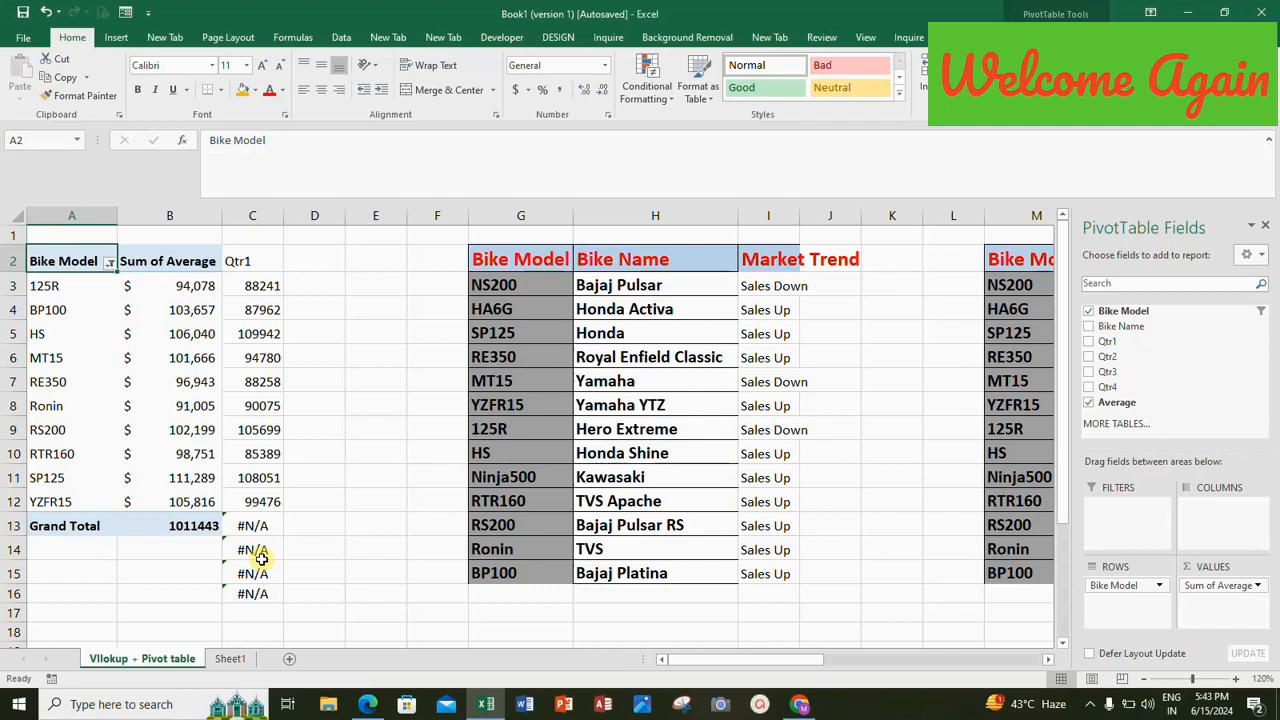
{"action": "left_click", "coordinate": [44, 549]}
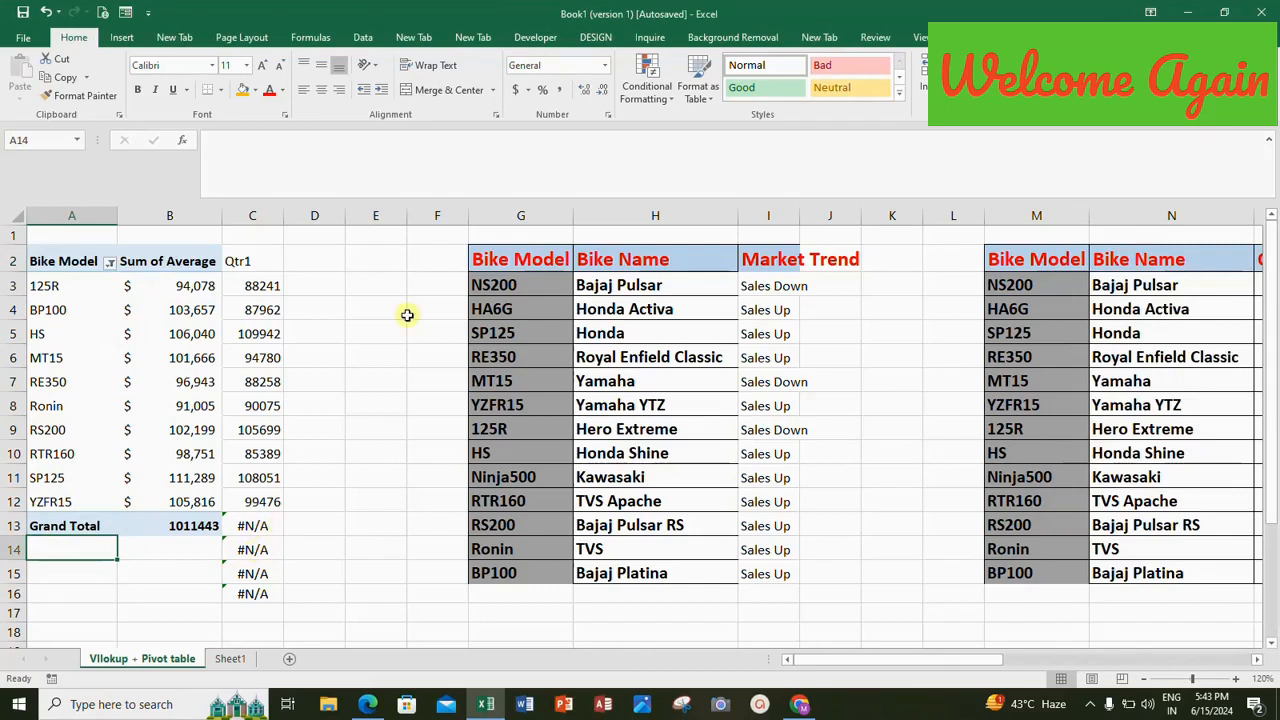
Wrap C3's VLOOKUP in an IF that returns blank for an empty row label: =IF(A3="","",VLOOKUP(A3,M:O,3,0)).
{"action": "left_click", "coordinate": [263, 282]}
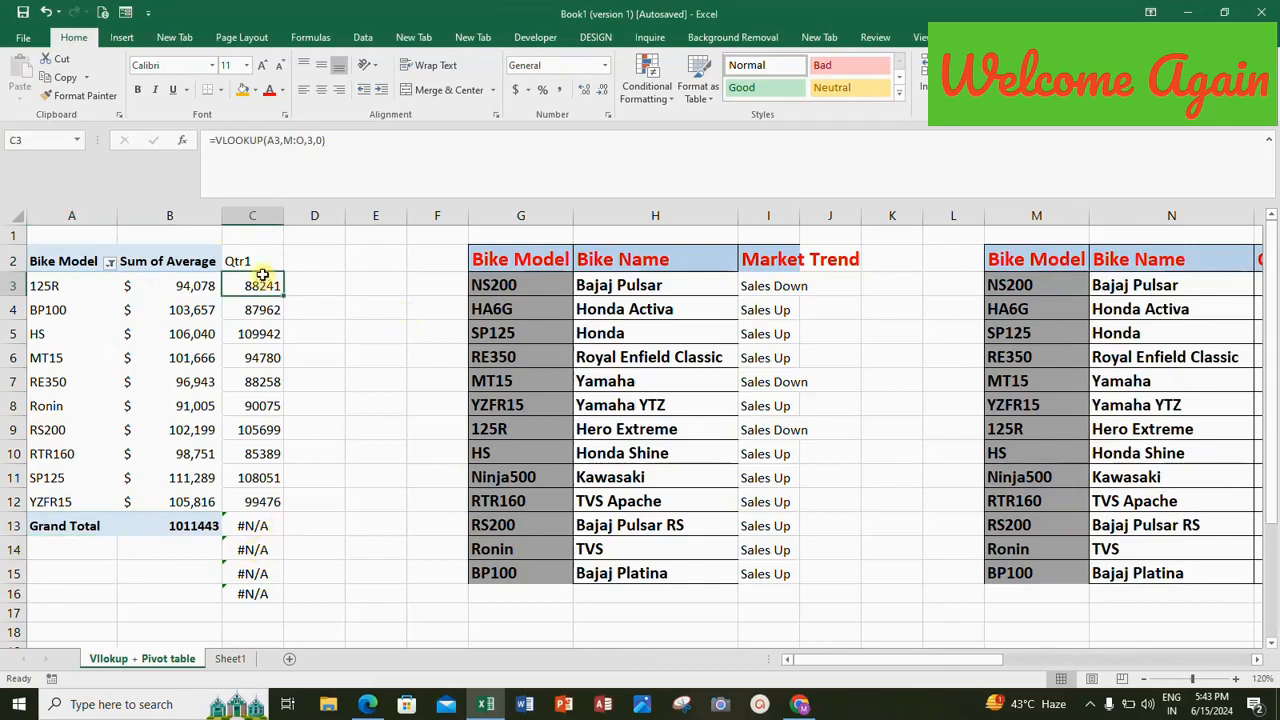
{"action": "left_click", "coordinate": [215, 140]}
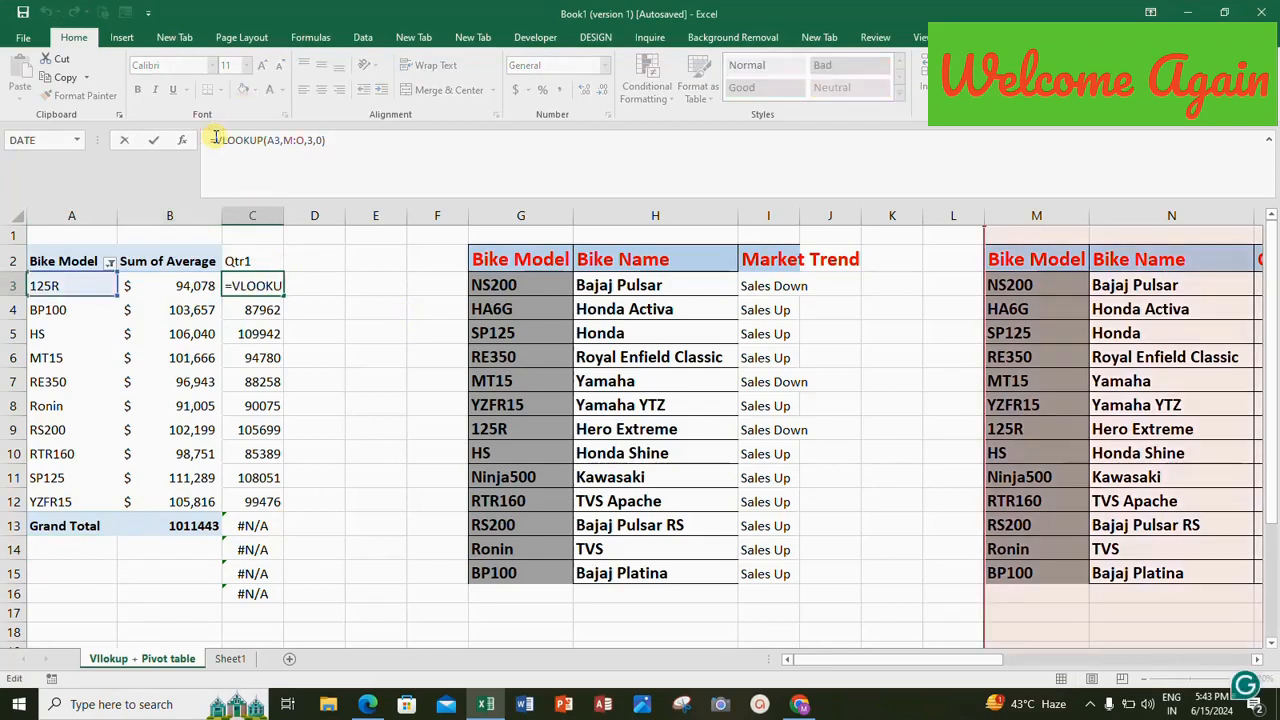
{"action": "type", "text": "if("}
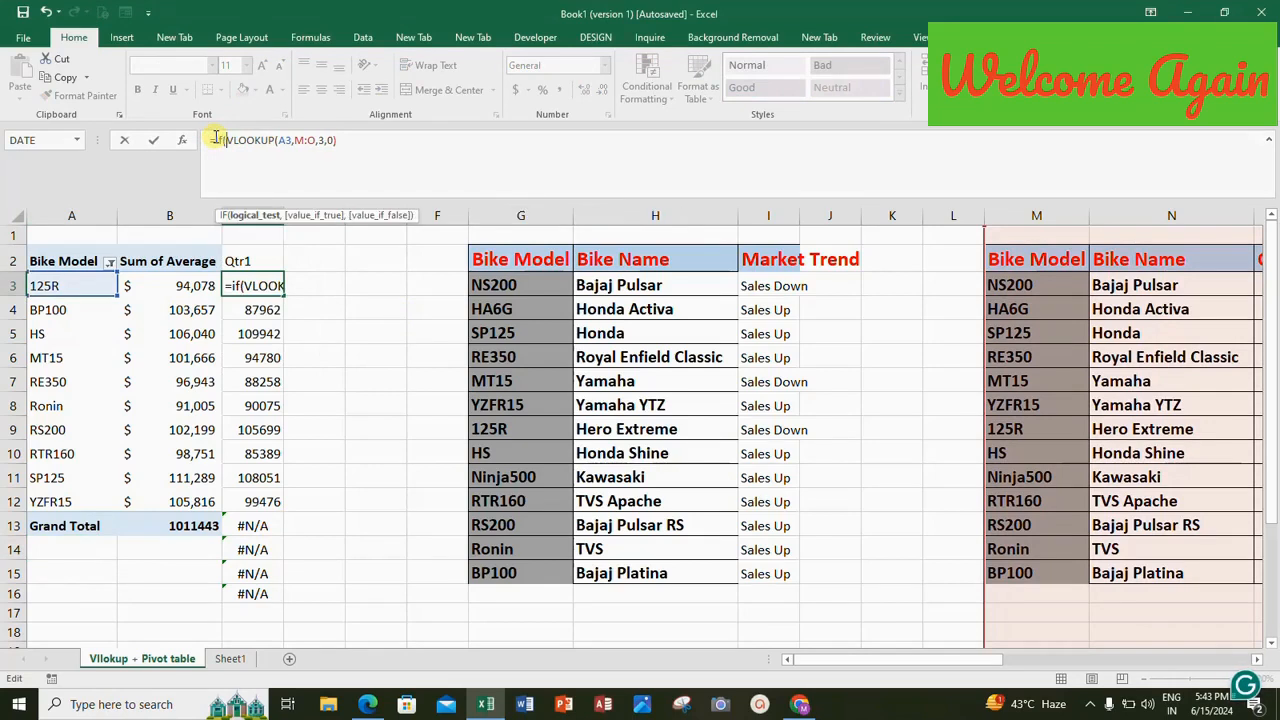
{"action": "type", "text": "a"}
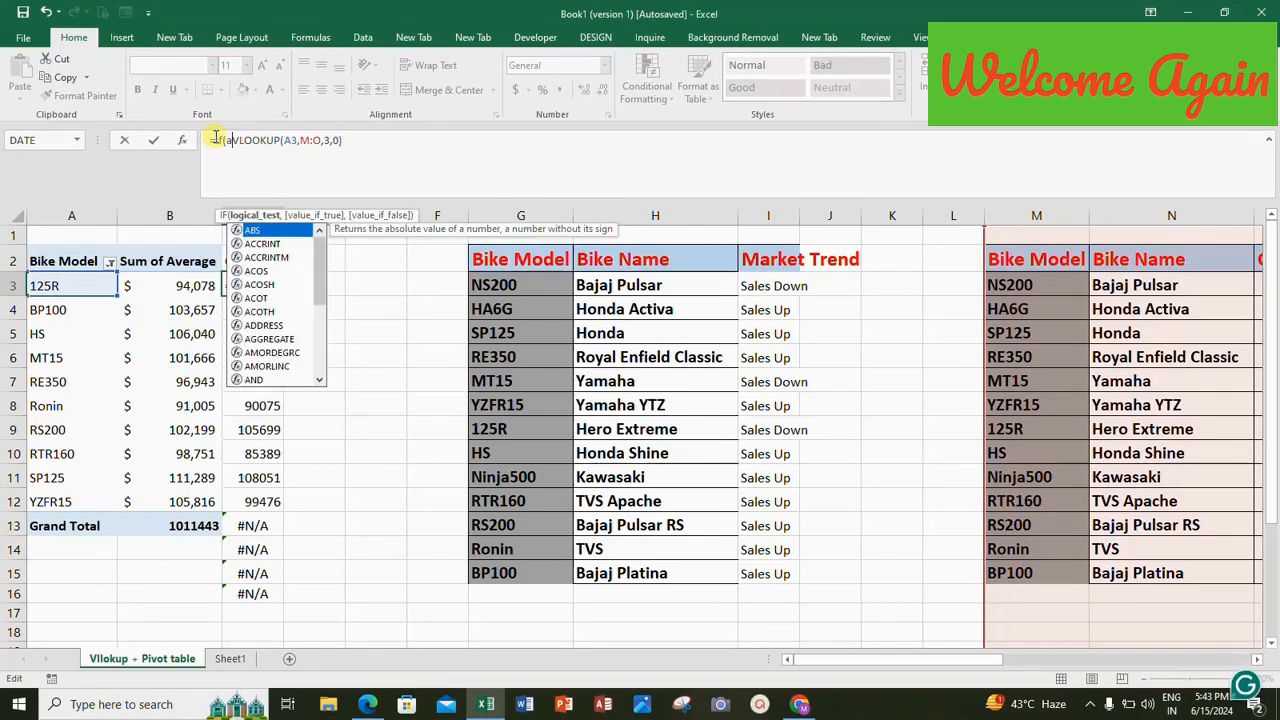
{"action": "type", "text": "3="}
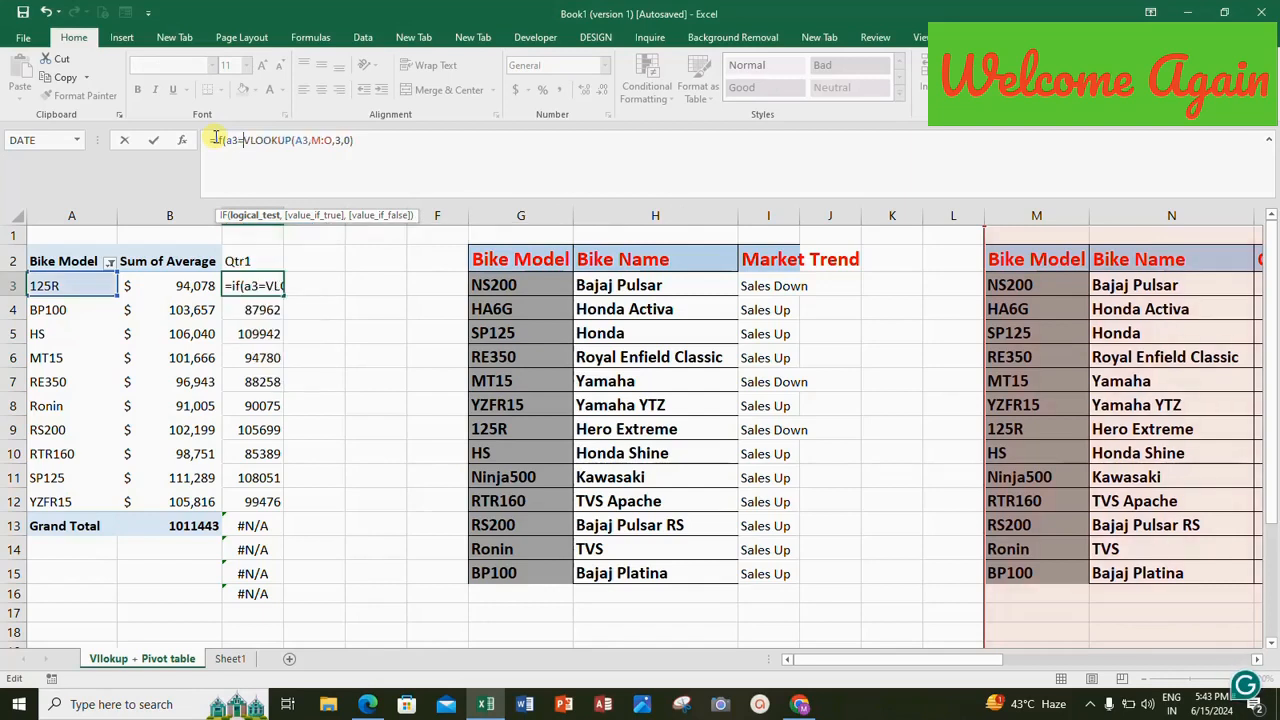
{"action": "type", "text": "\"\""}
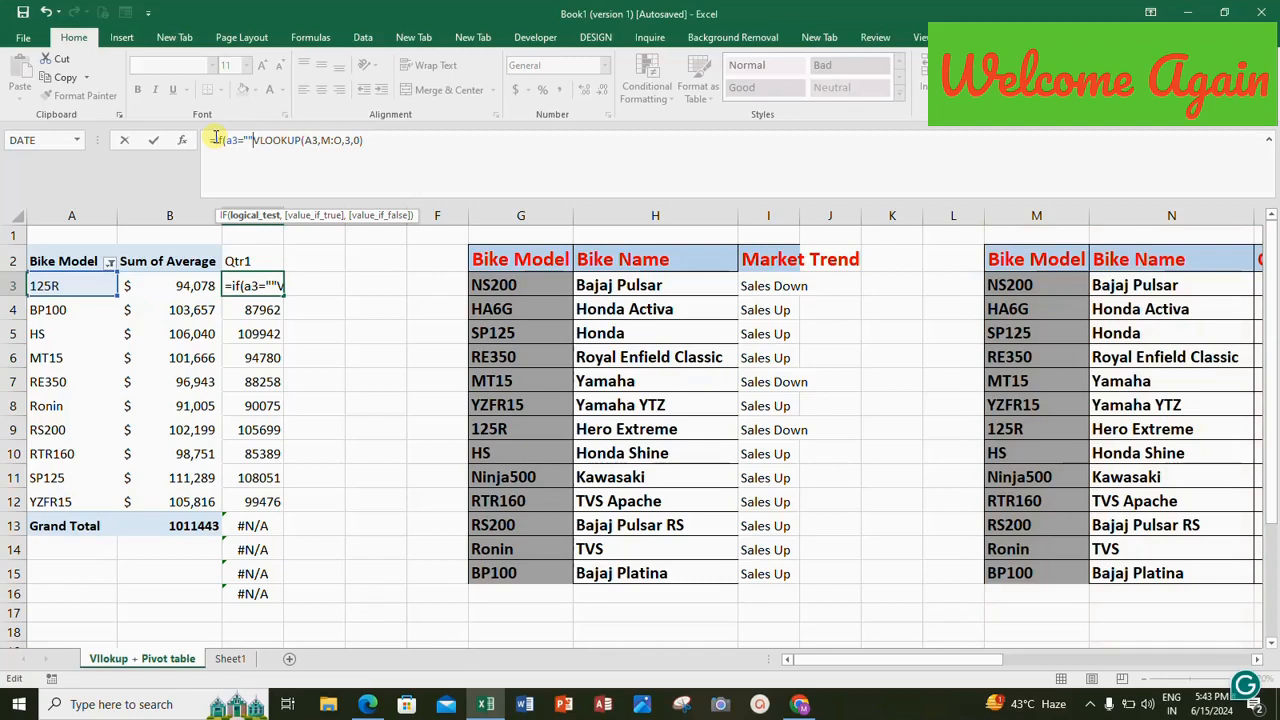
{"action": "type", "text": ",\"\""}
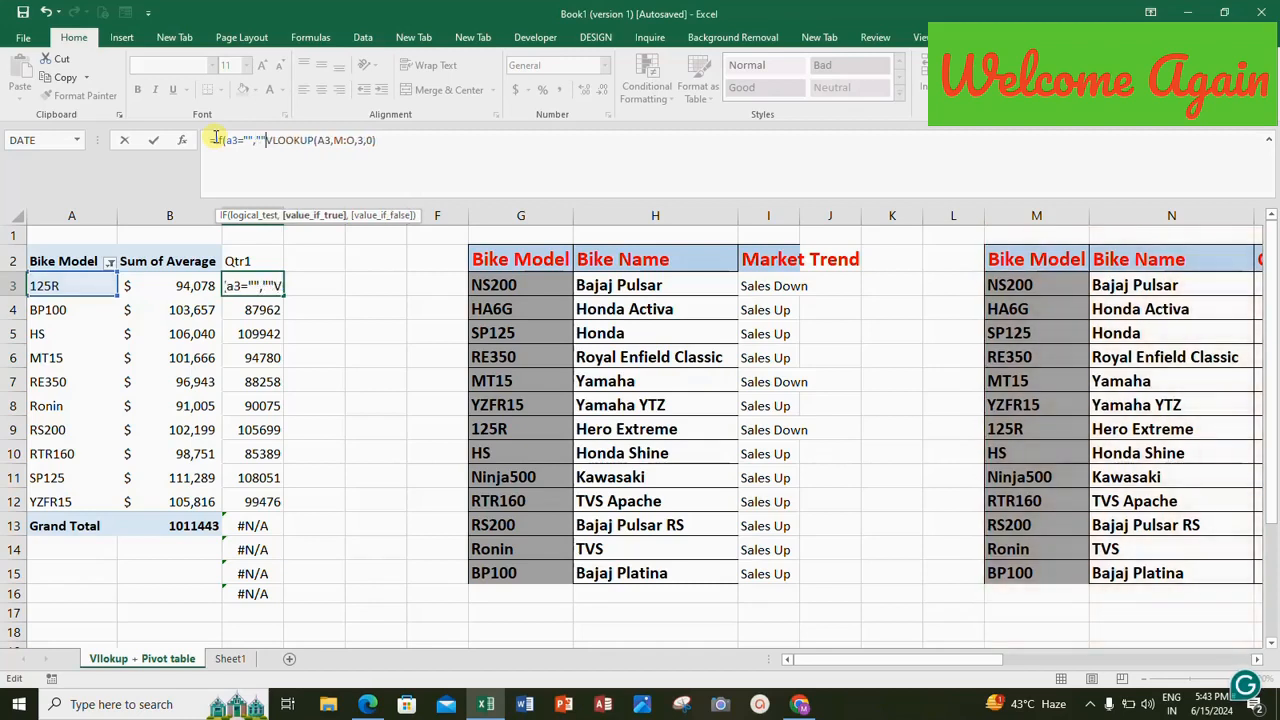
{"action": "type", "text": ","}
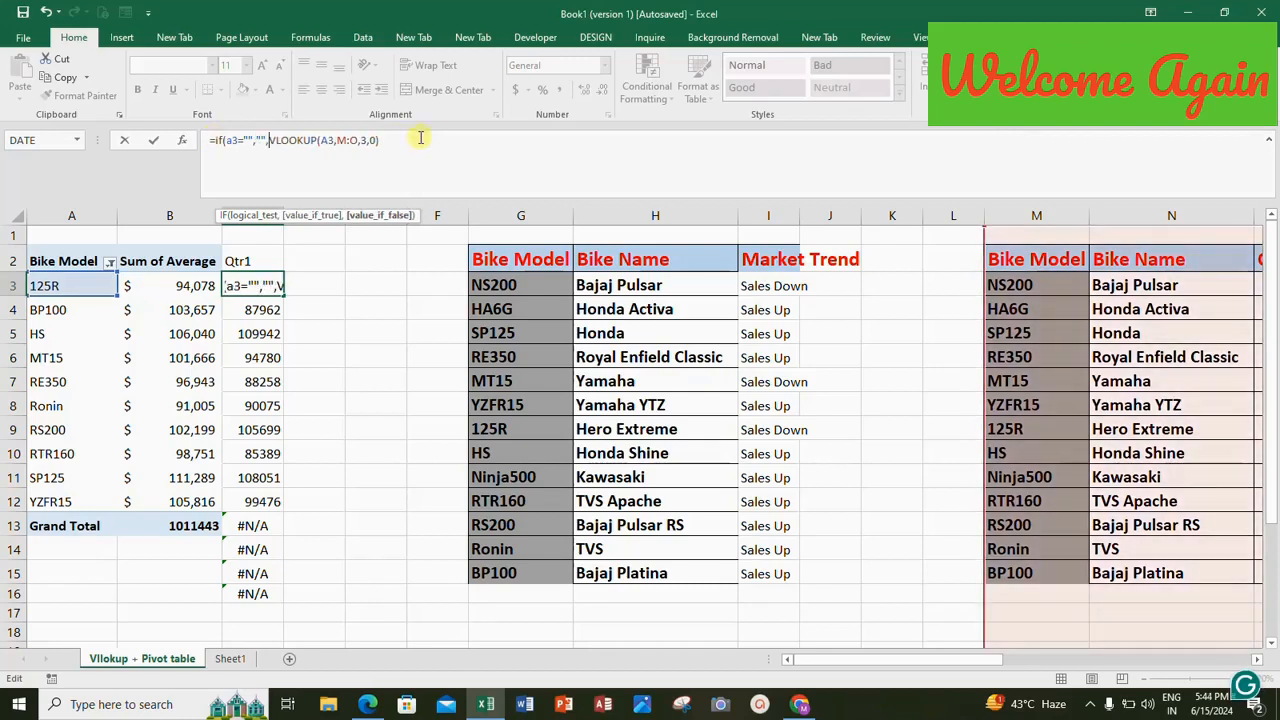
{"action": "type", "text": ")"}
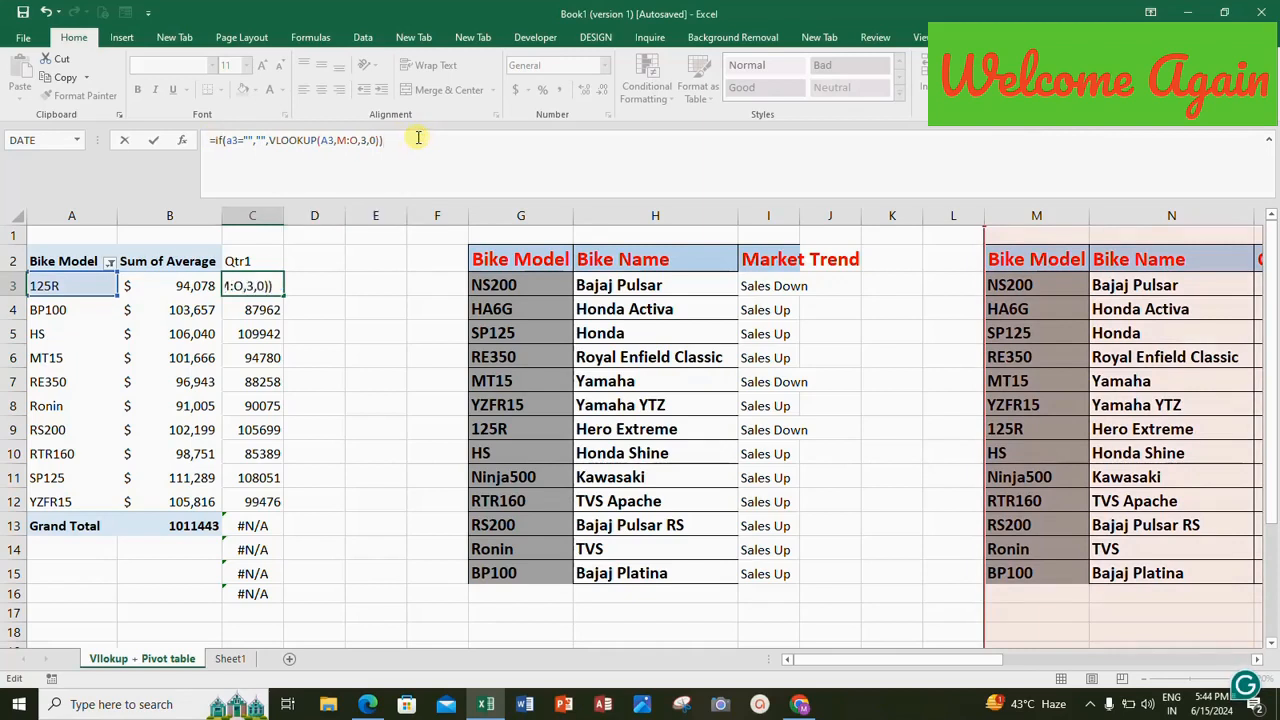
{"action": "key", "text": "Return"}
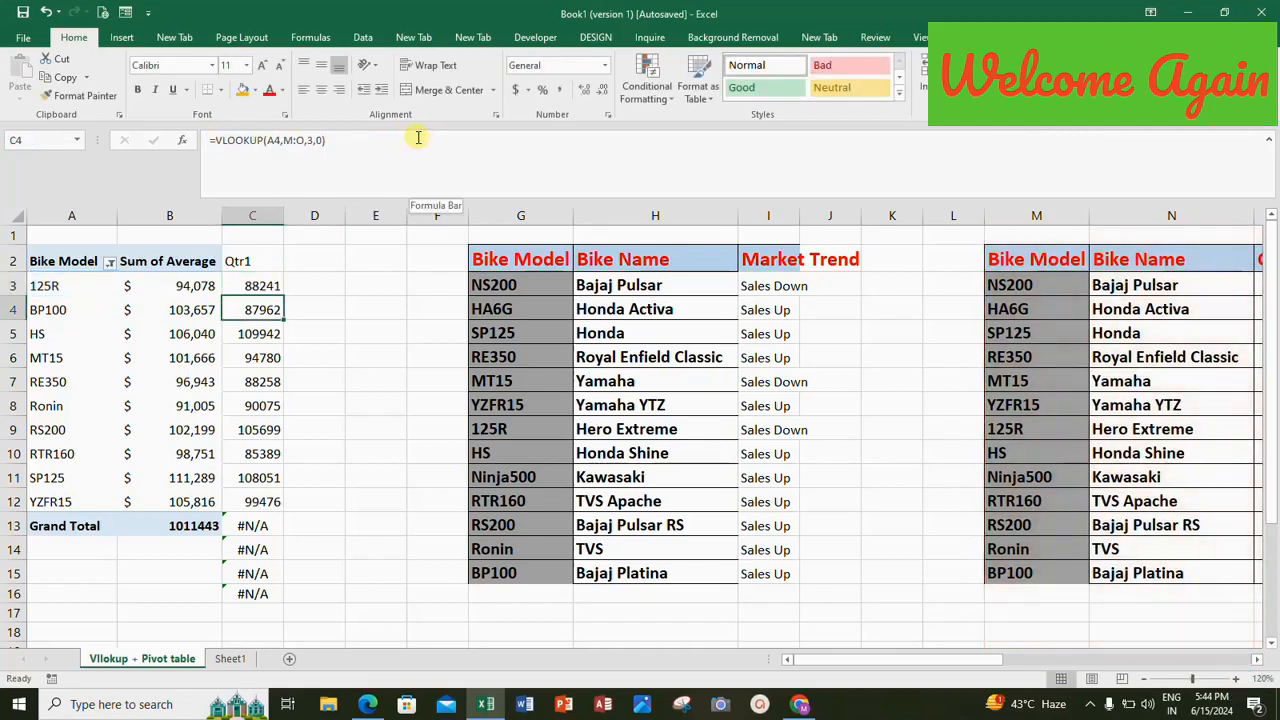
Fill the IF formula from C3 down to C16, and check A14 and the Grand Total row's cell C13.
{"action": "left_click", "coordinate": [258, 285]}
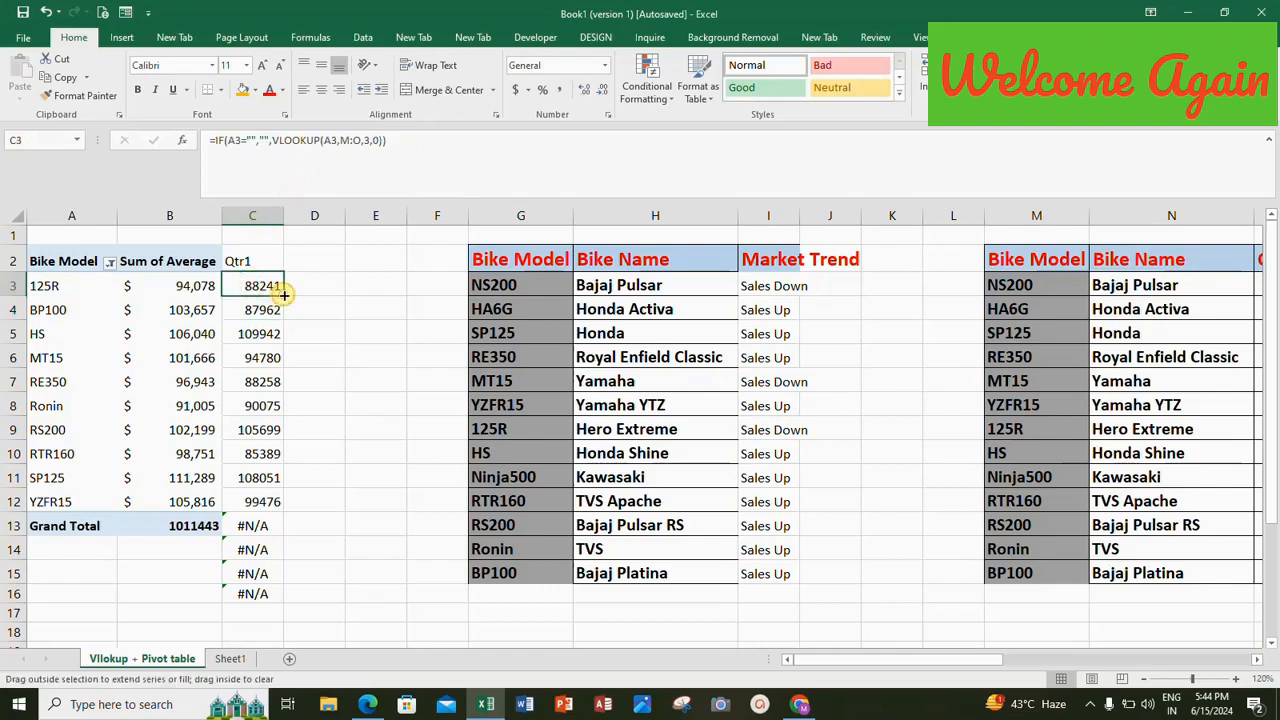
{"action": "double_click", "coordinate": [283, 298]}
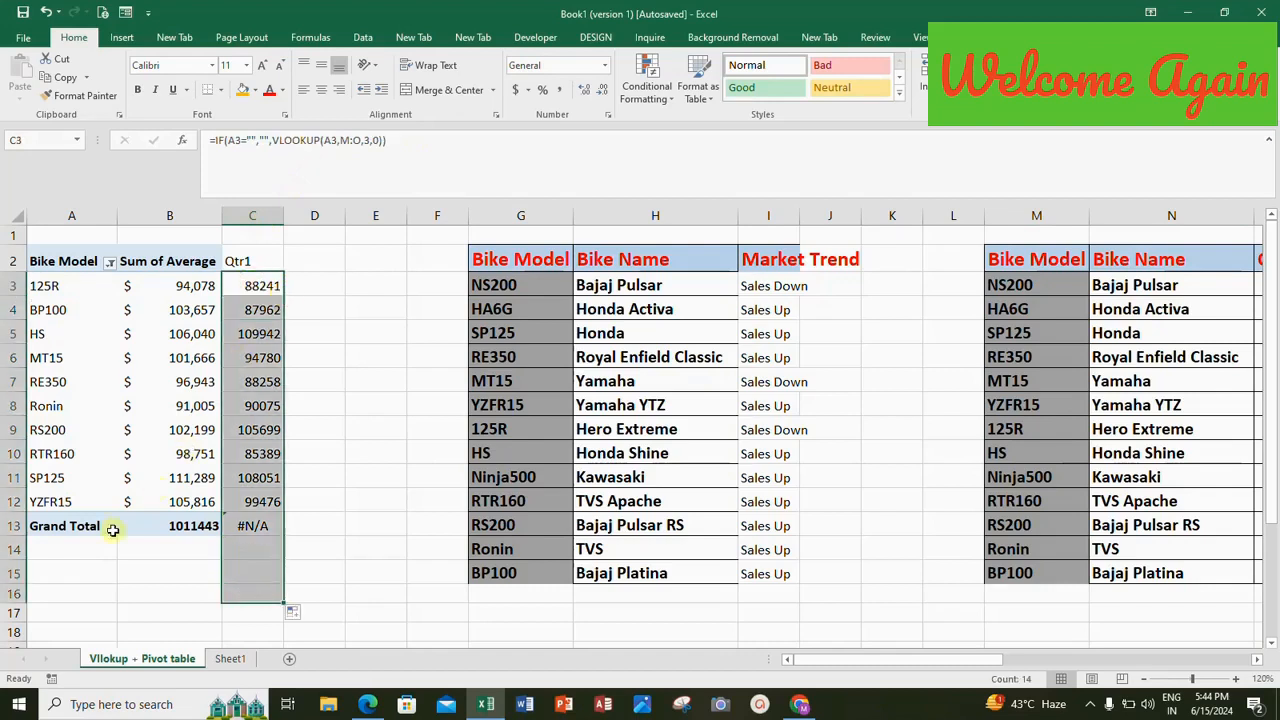
{"action": "left_click", "coordinate": [59, 541]}
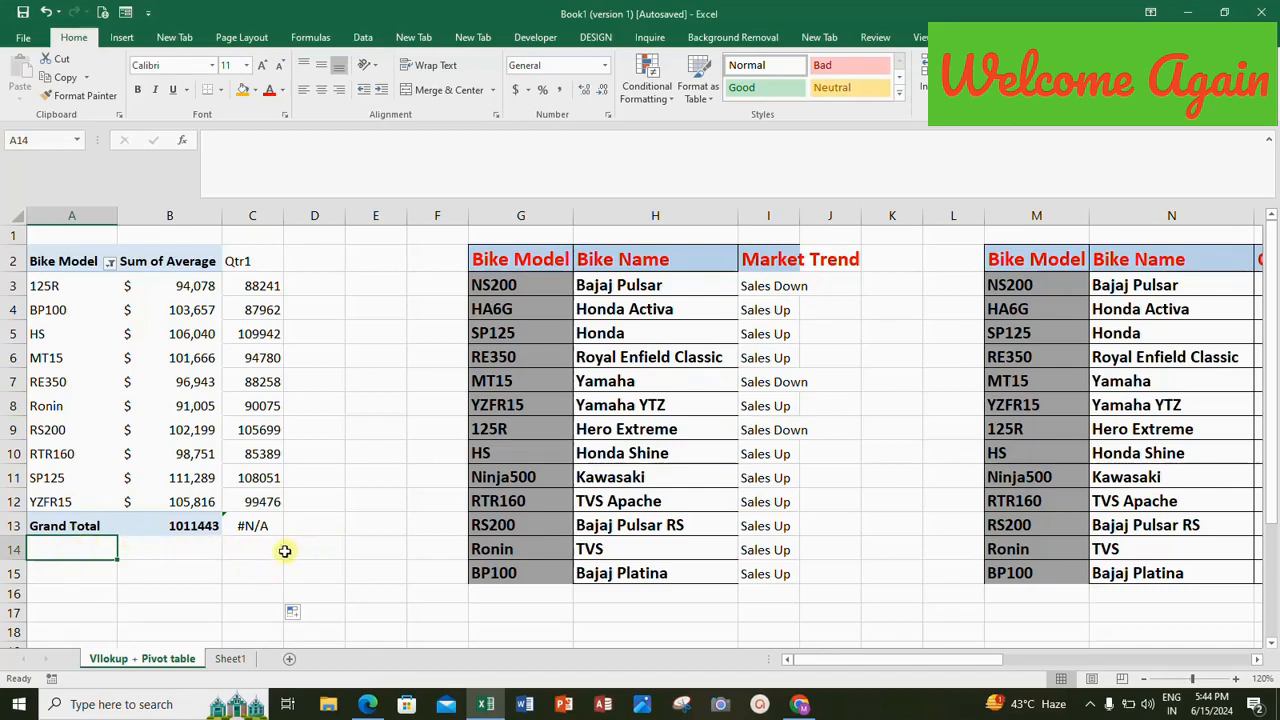
{"action": "left_click", "coordinate": [255, 526]}
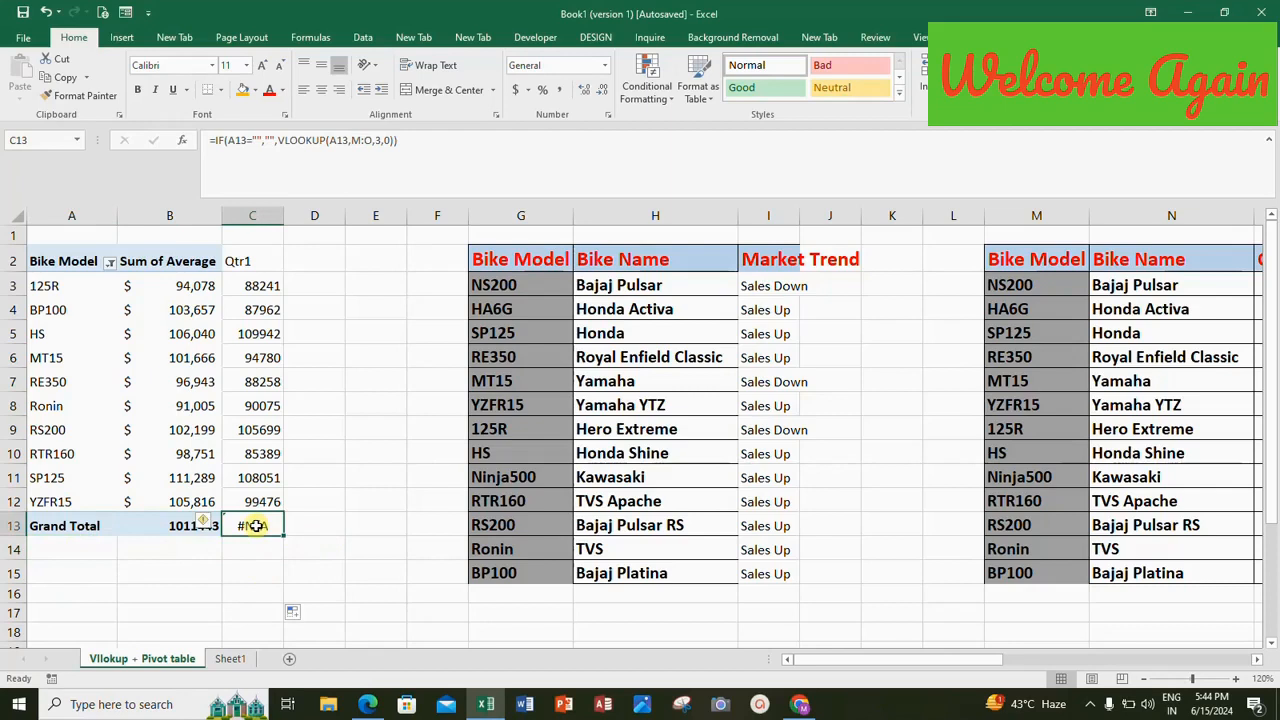
Insert an OR function into the logical test of C3's IF formula, with A3="Grand Total" as its first condition.
{"action": "left_click", "coordinate": [260, 284]}
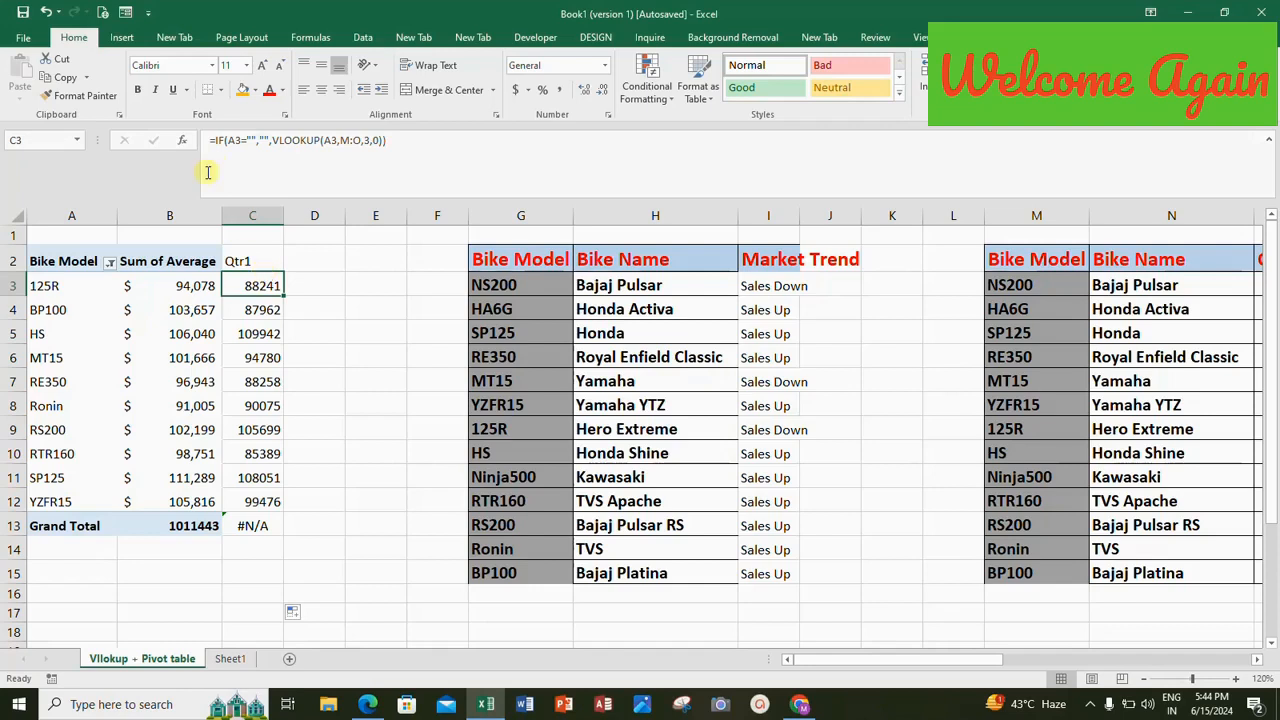
{"action": "left_click", "coordinate": [228, 140]}
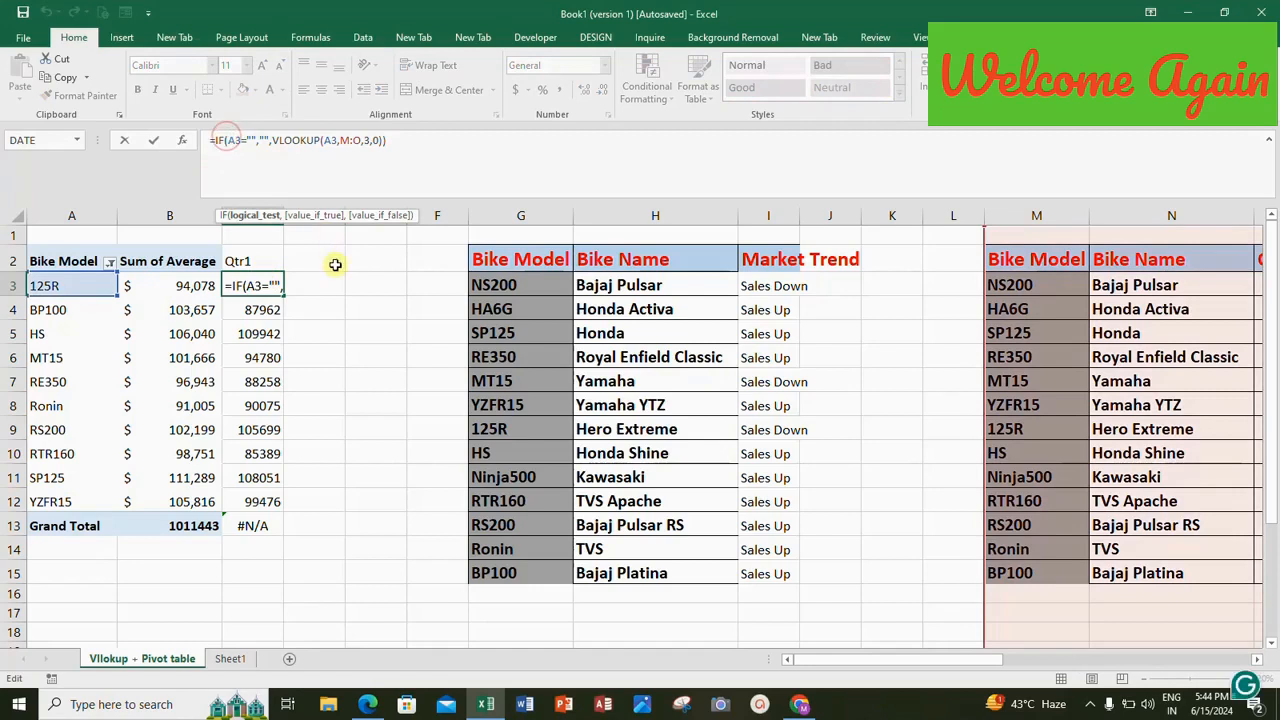
{"action": "type", "text": "OR"}
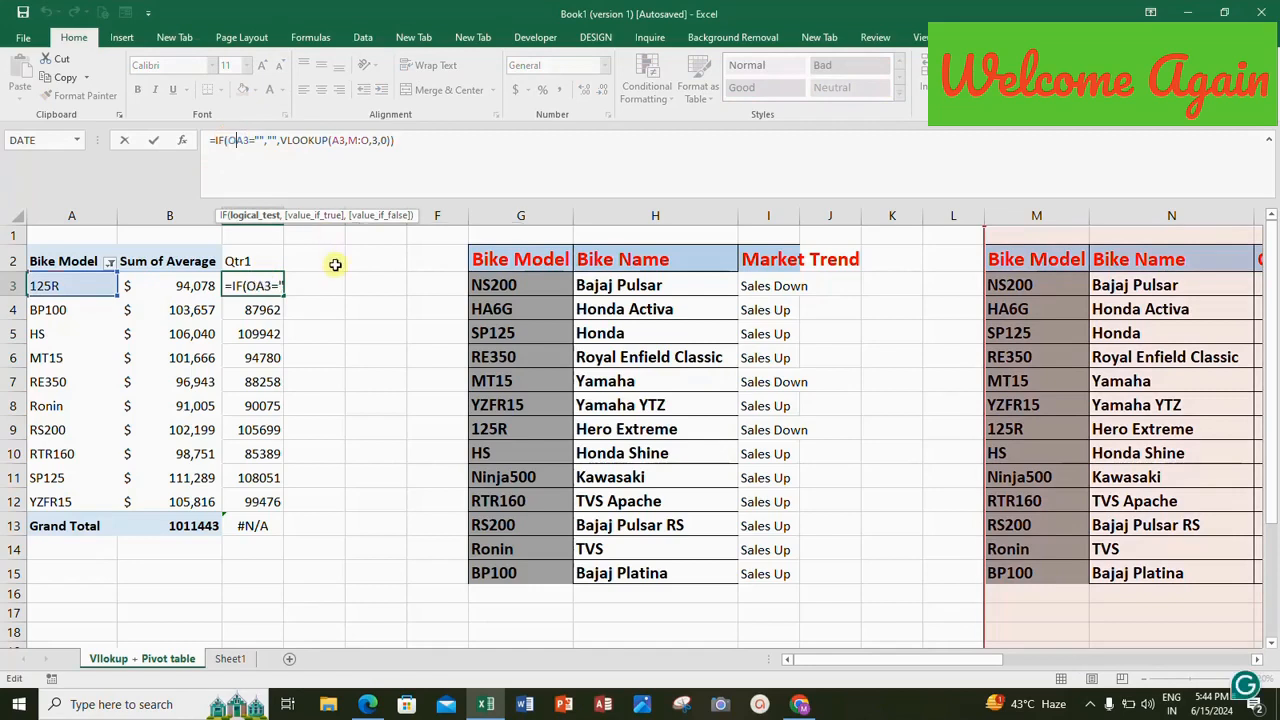
{"action": "type", "text": "("}
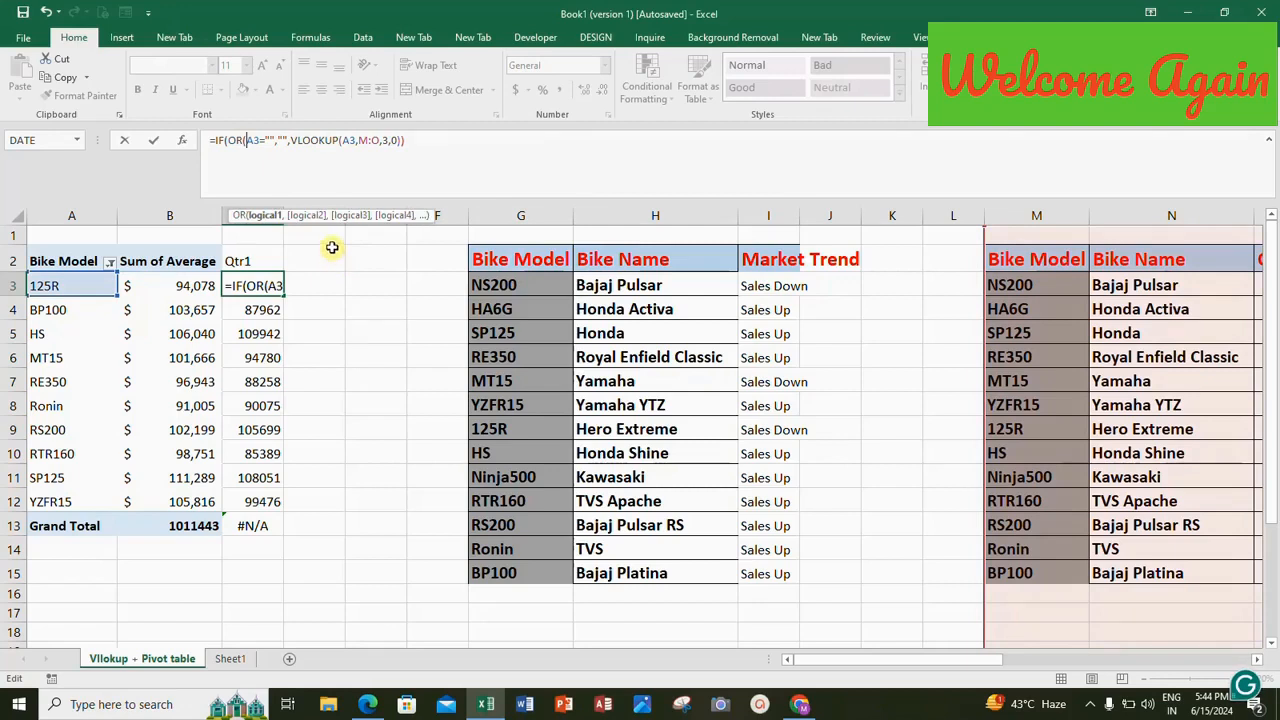
{"action": "left_click", "coordinate": [269, 140]}
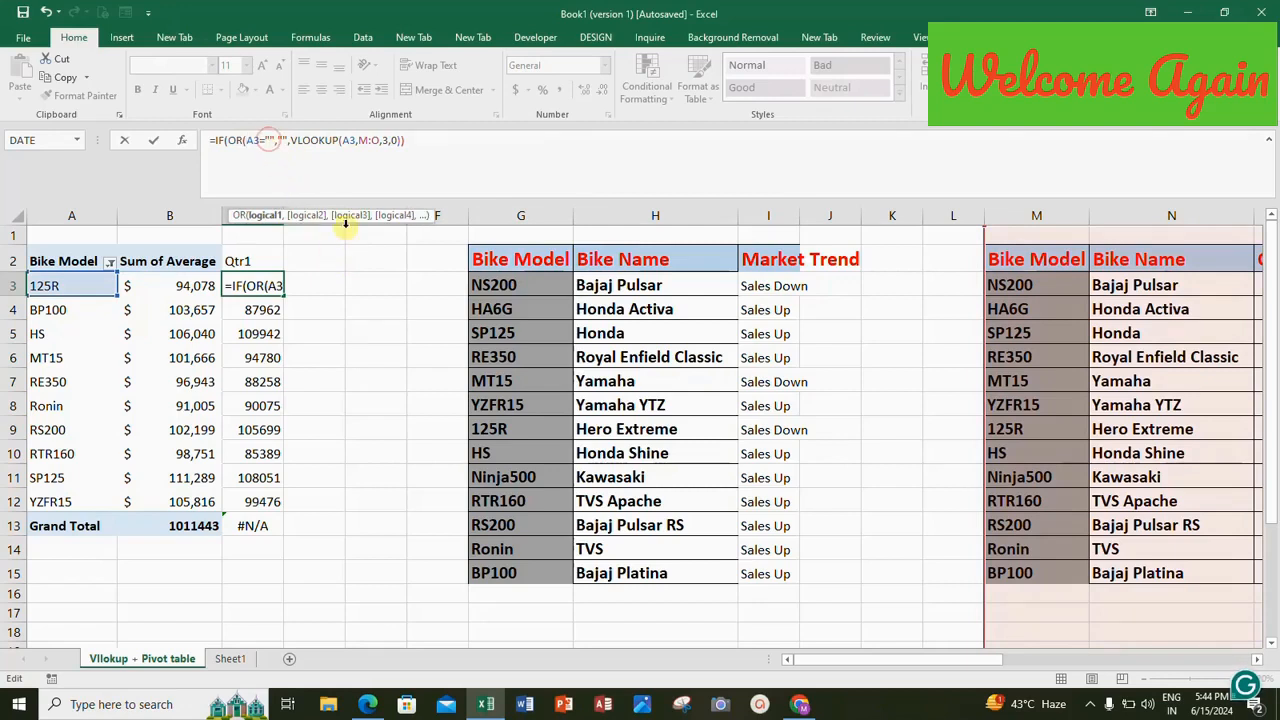
{"action": "type", "text": "Gra"}
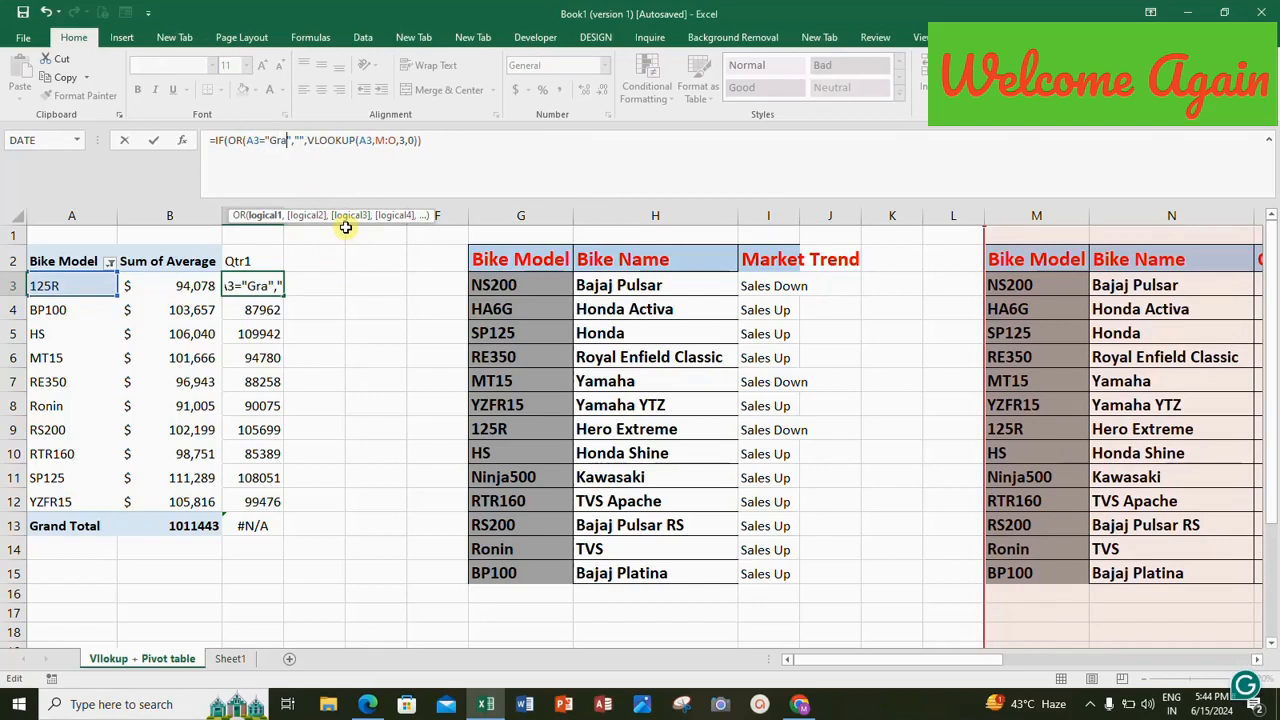
{"action": "type", "text": "nd Total"}
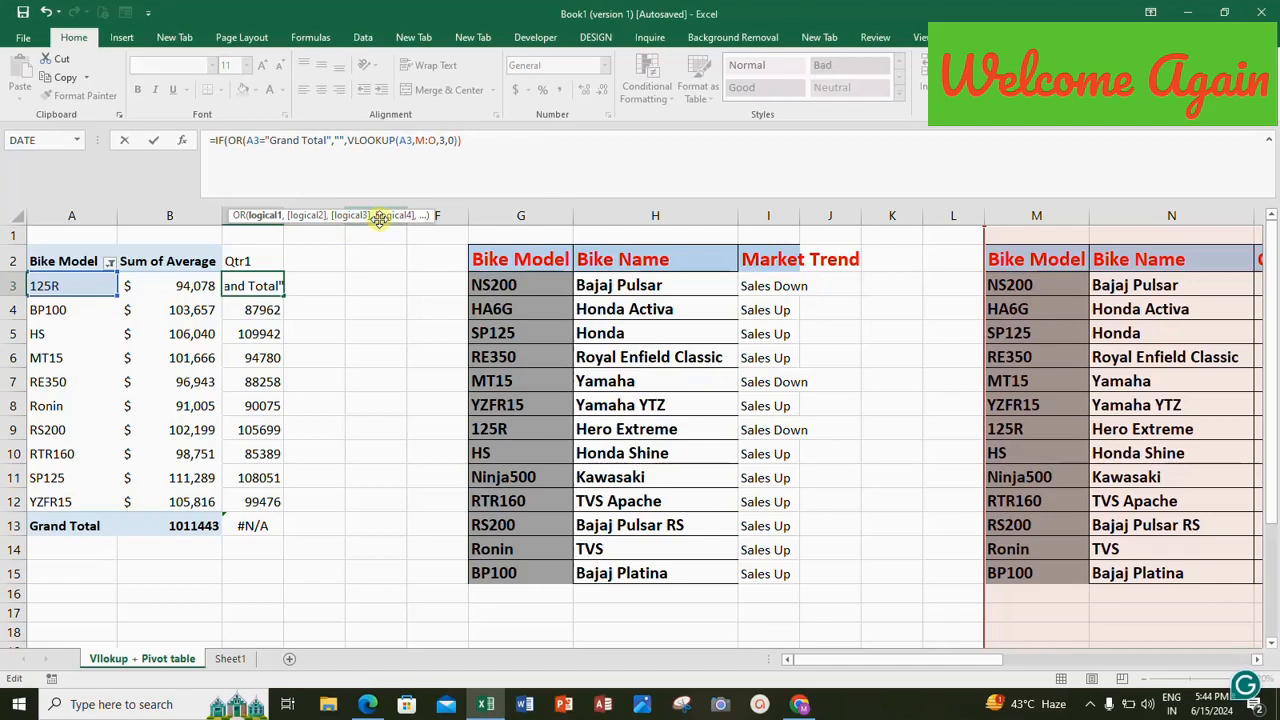
Add A3="" as the second OR condition, close the OR function, and insert "" ahead of the VLOOKUP.
{"action": "left_click", "coordinate": [344, 140]}
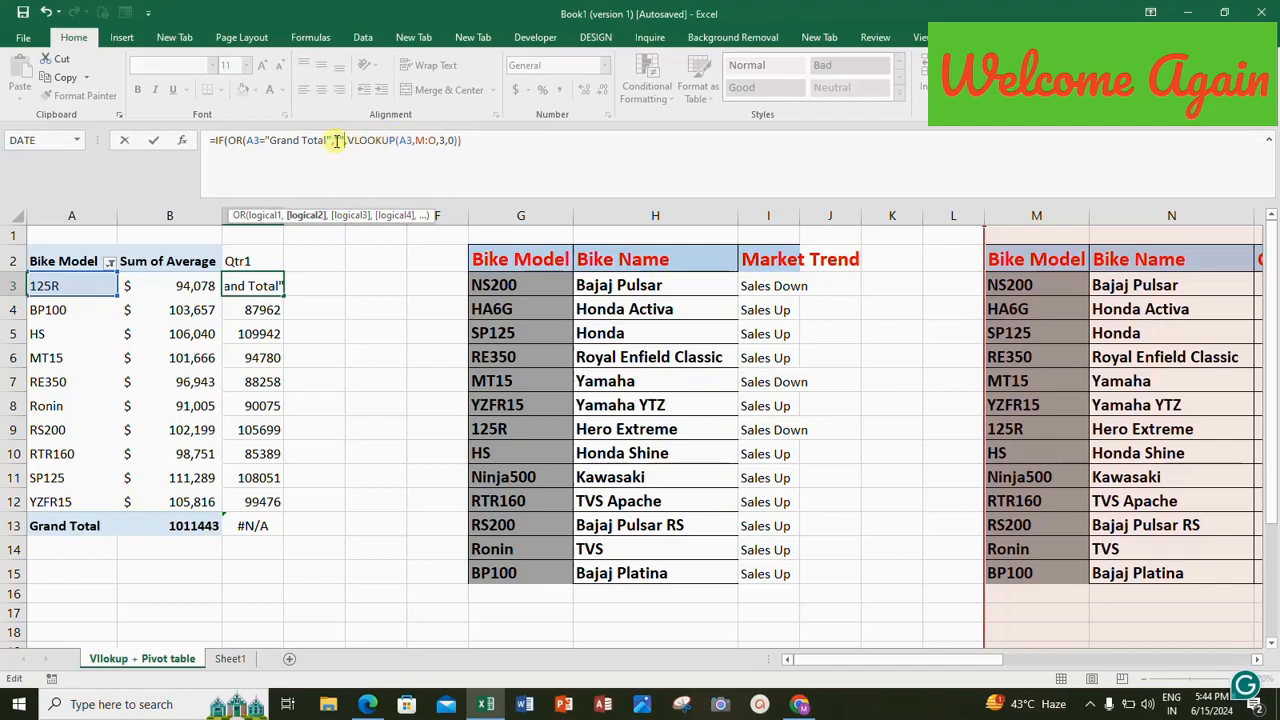
{"action": "type", "text": ", A"}
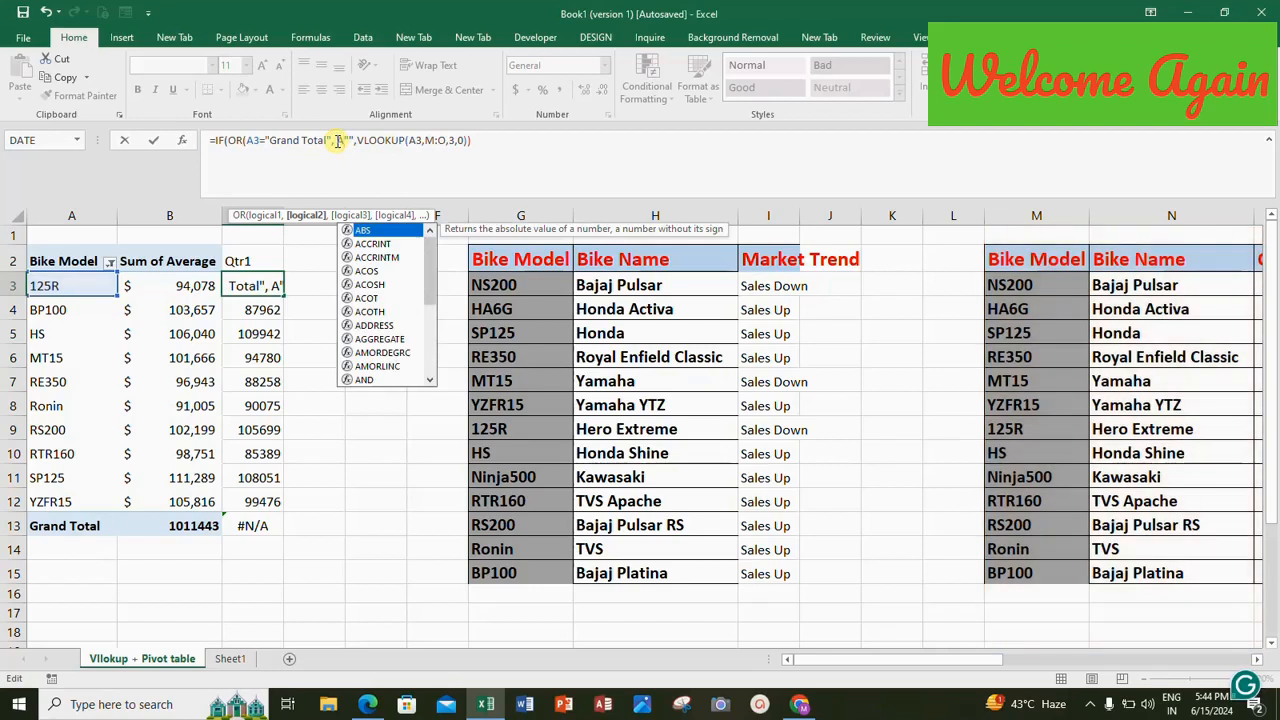
{"action": "type", "text": "3="}
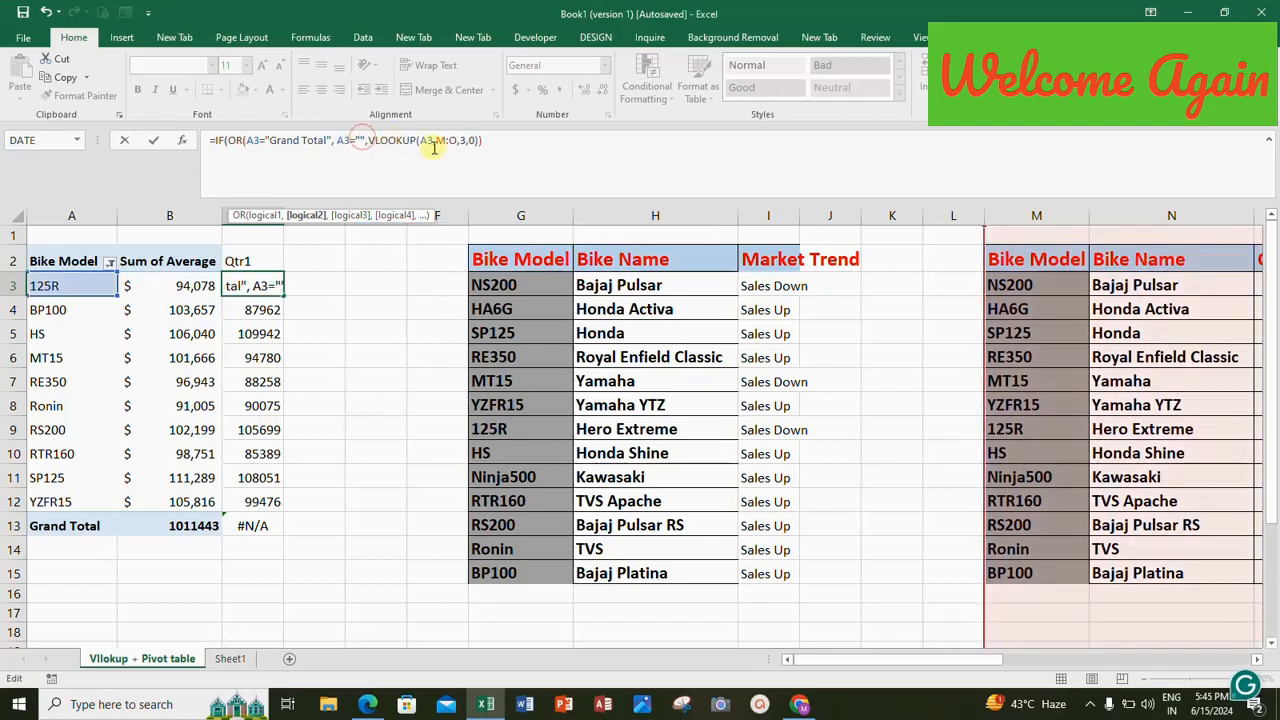
{"action": "type", "text": ","}
{"action": "type", "text": ")"}
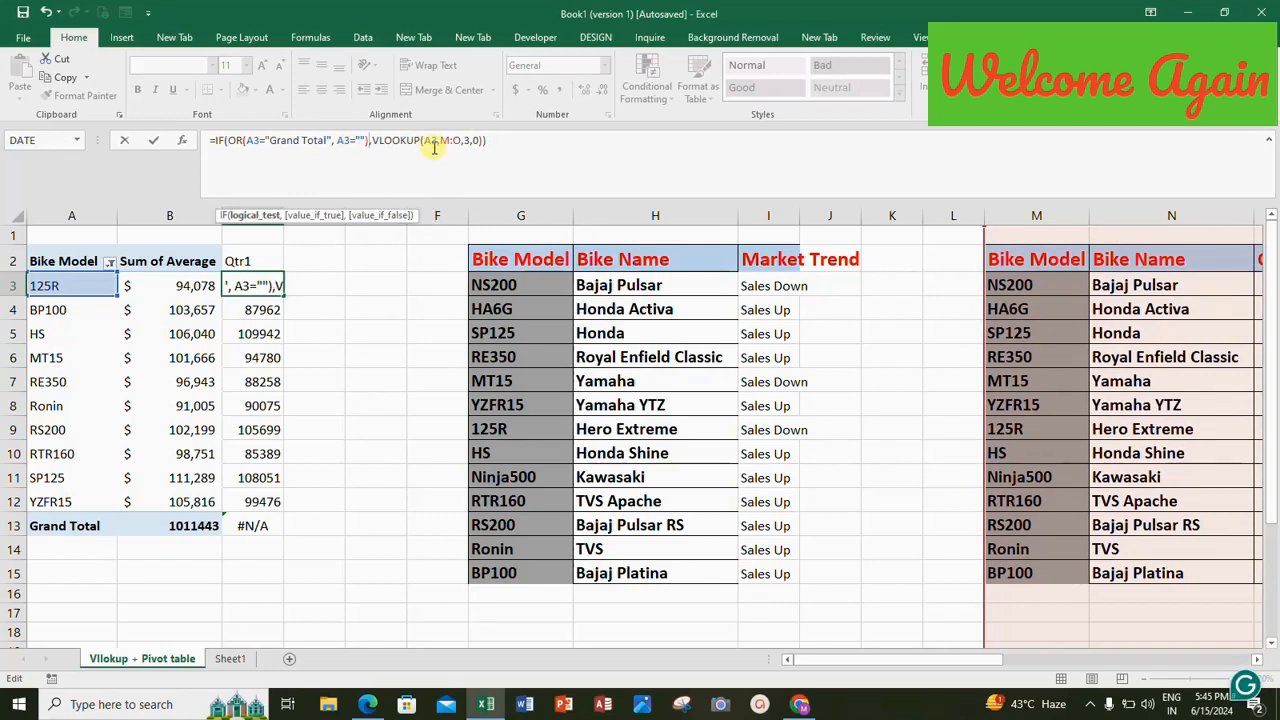
{"action": "type", "text": "\"\""}
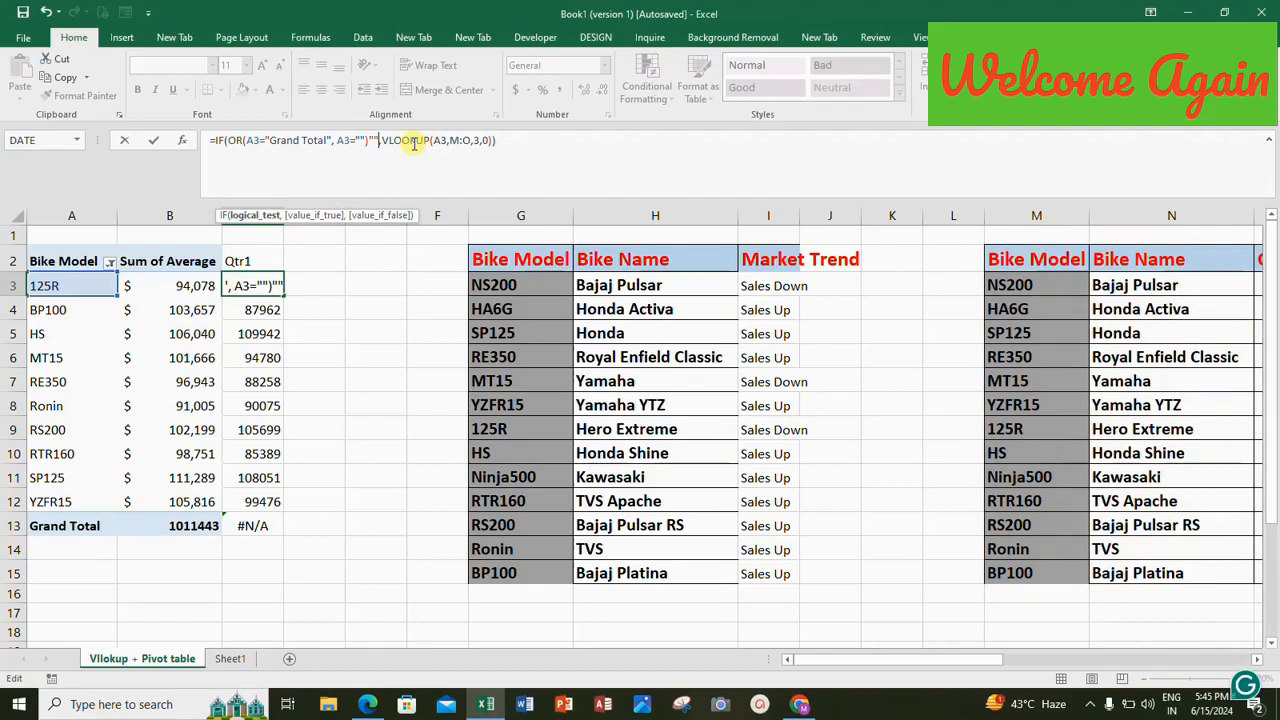
Correct the comma and closing parentheses so C3's formula reads =IF(OR(A3="Grand Total", A3=""),"",VLOOKUP(A3,M:O,3,0)), and enter it.
{"action": "left_click", "coordinate": [508, 143]}
{"action": "type", "text": ")"}
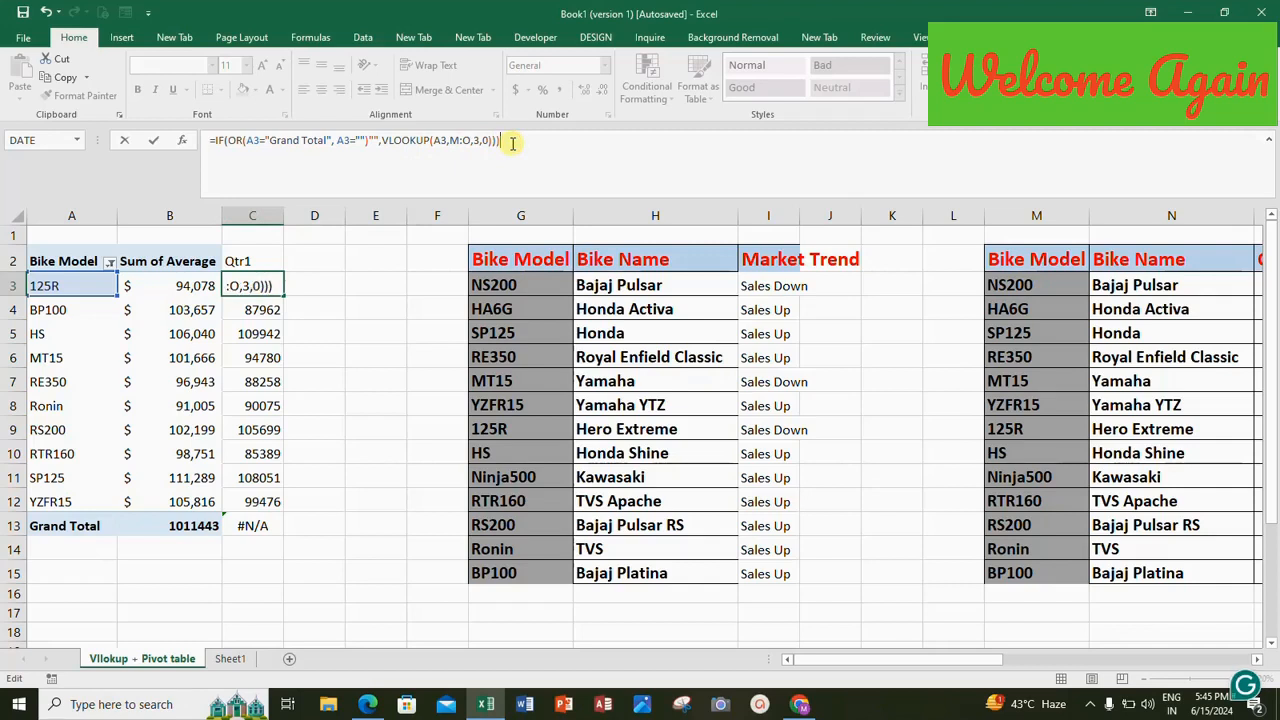
{"action": "key", "text": "Return"}
{"action": "key", "text": "Return"}
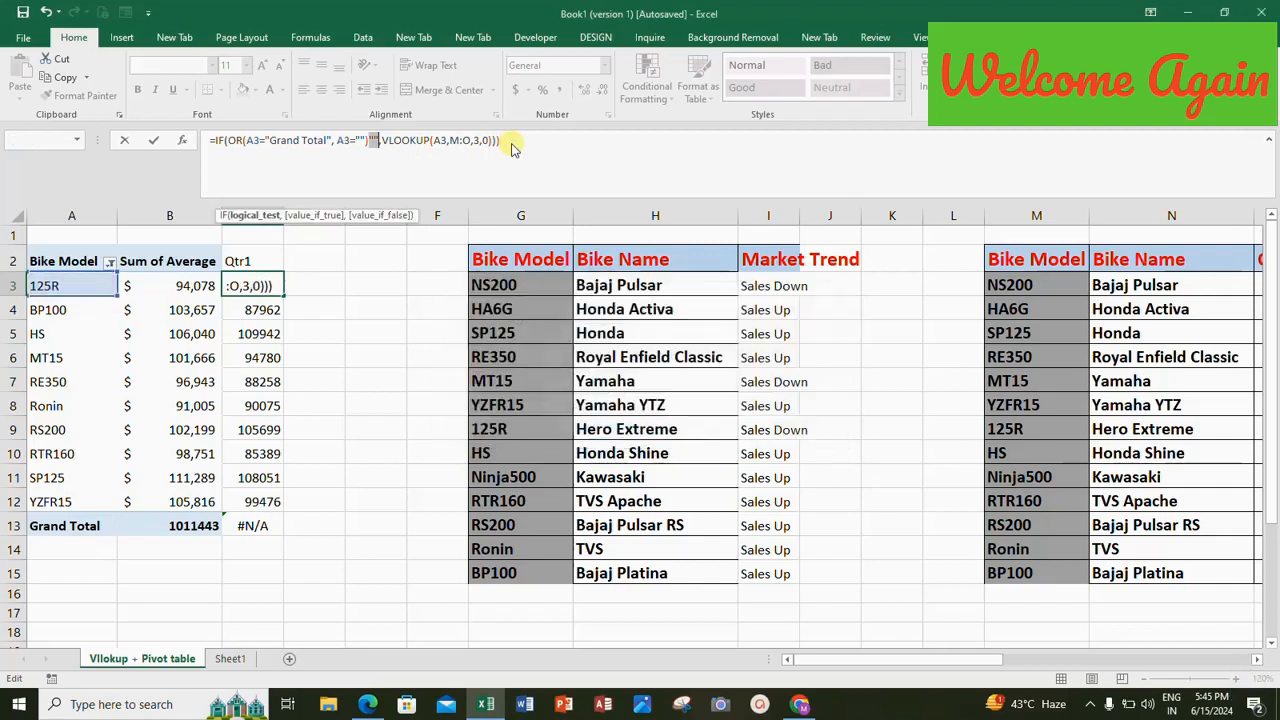
{"action": "left_click", "coordinate": [367, 140]}
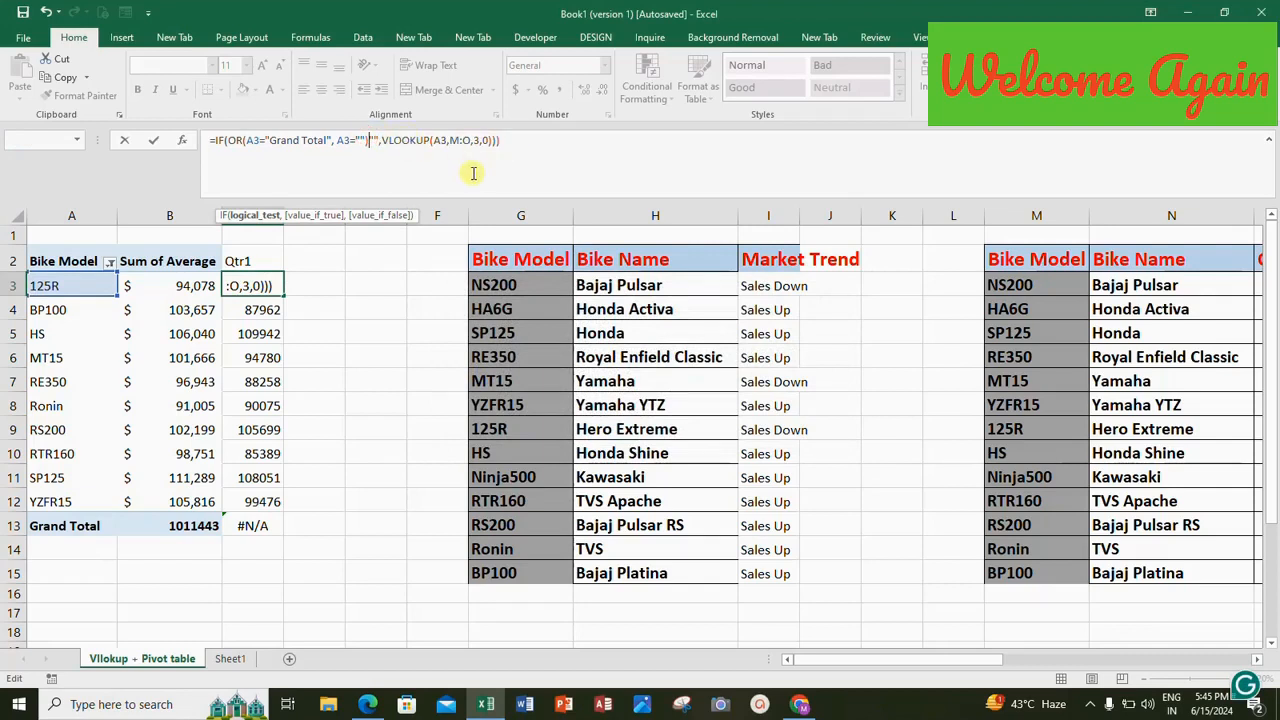
{"action": "type", "text": ","}
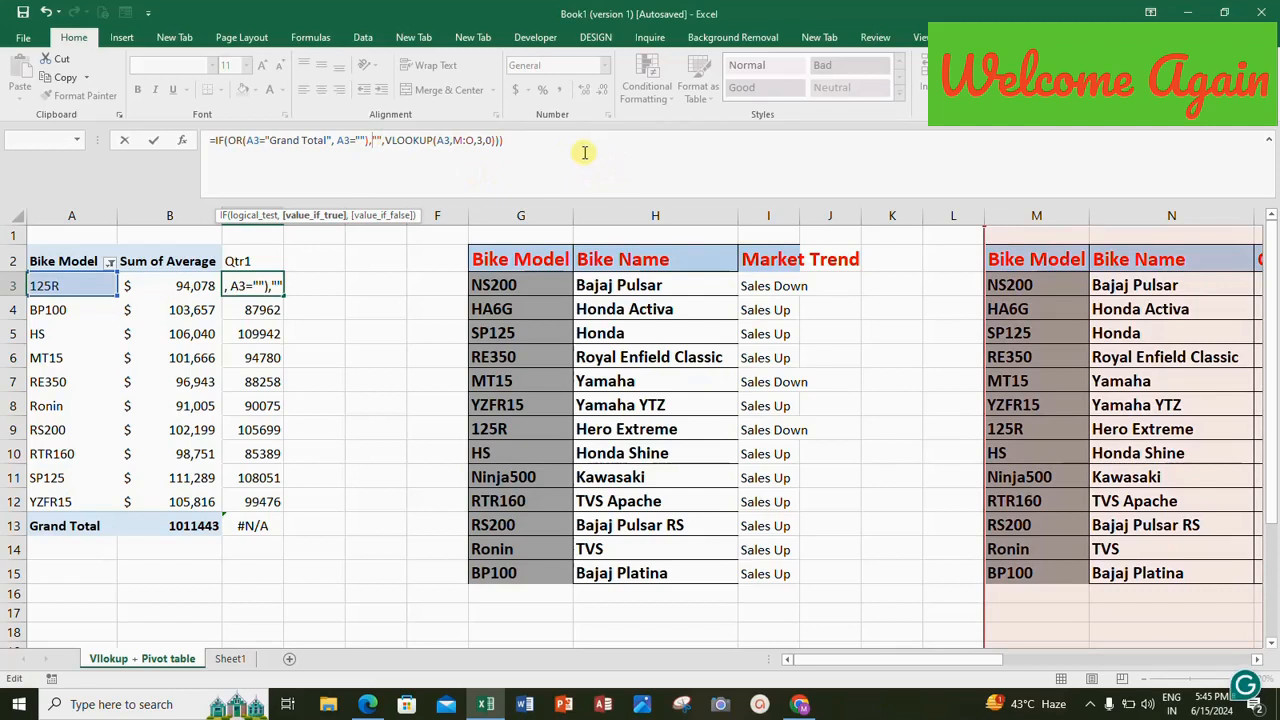
{"action": "left_click", "coordinate": [536, 141]}
{"action": "key", "text": "BackSpace"}
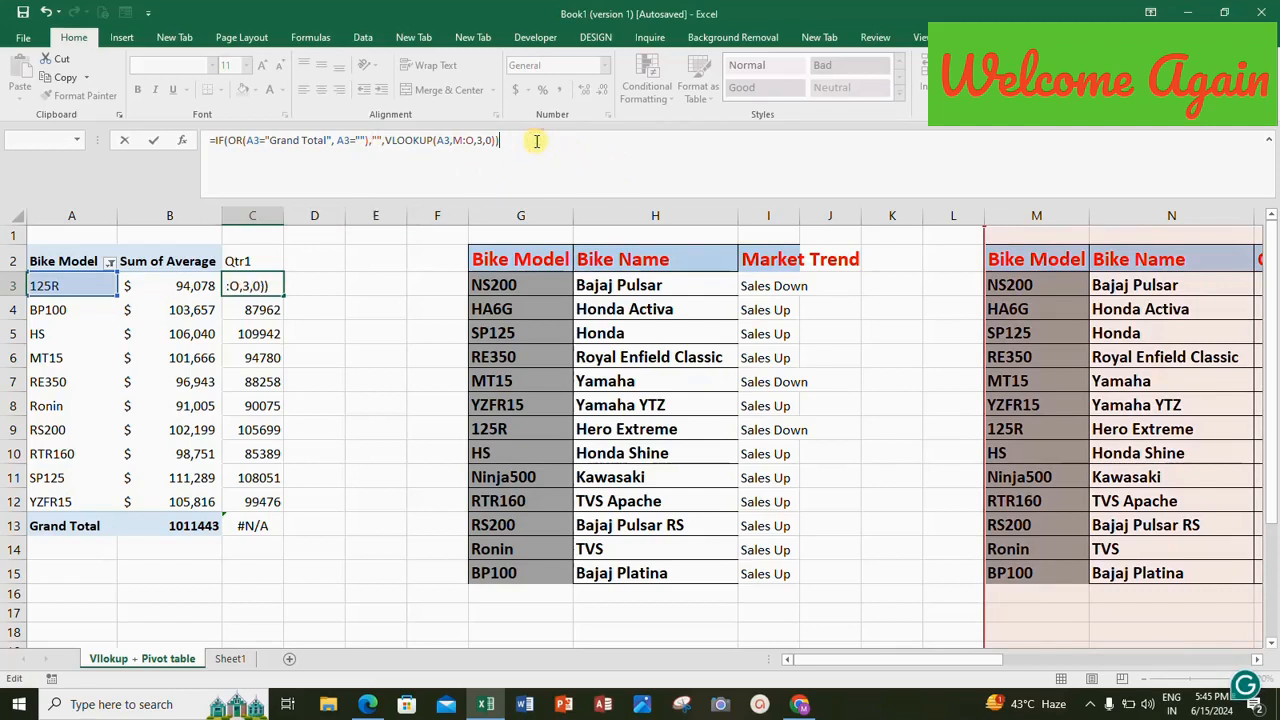
{"action": "key", "text": "Return"}
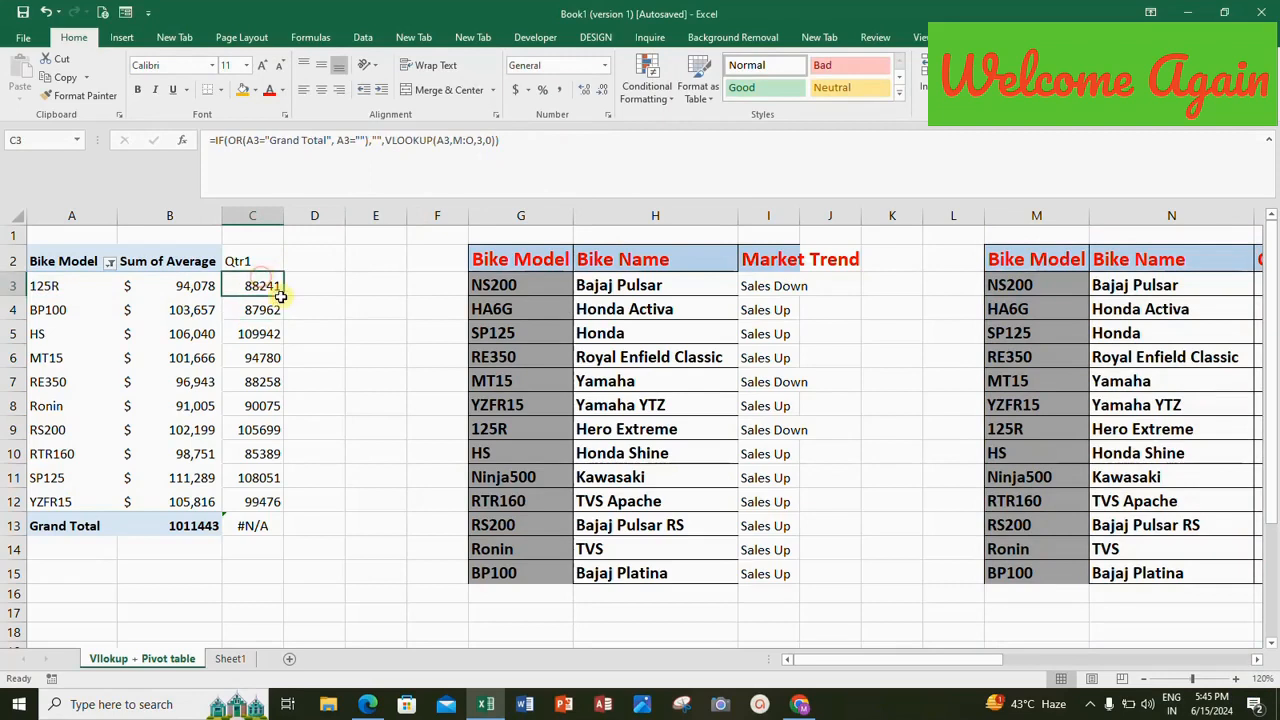
Fill the OR-based formula from C3 down to C13 and check the Grand Total row's Qtr1 cell.
{"action": "left_click_drag", "start_coordinate": [283, 297], "coordinate": [266, 530]}
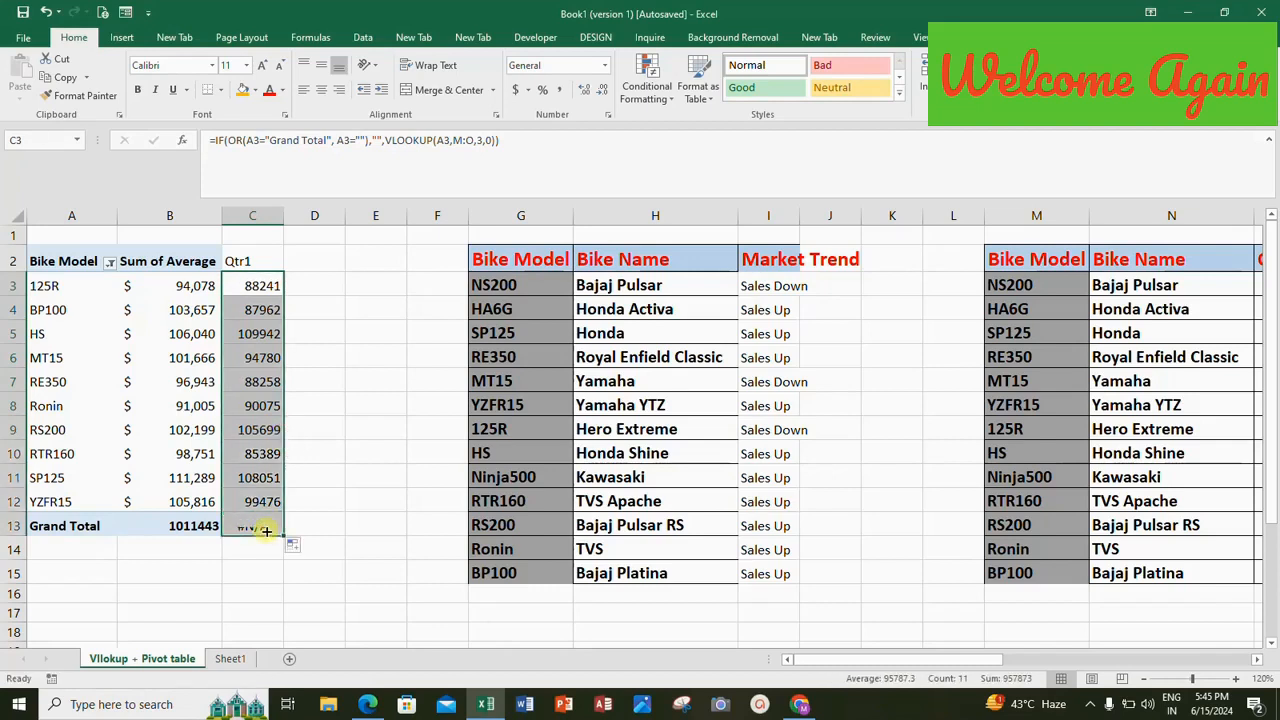
{"action": "left_click", "coordinate": [262, 526]}
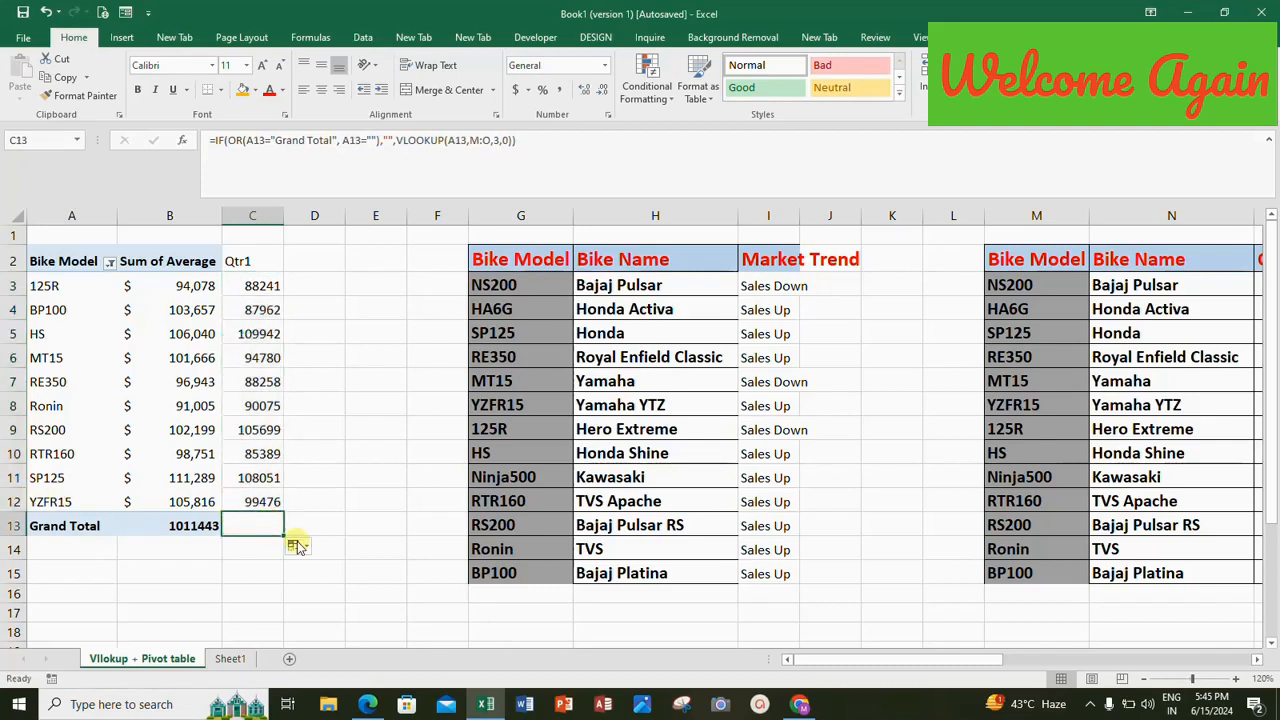
{"action": "left_click", "coordinate": [296, 545]}
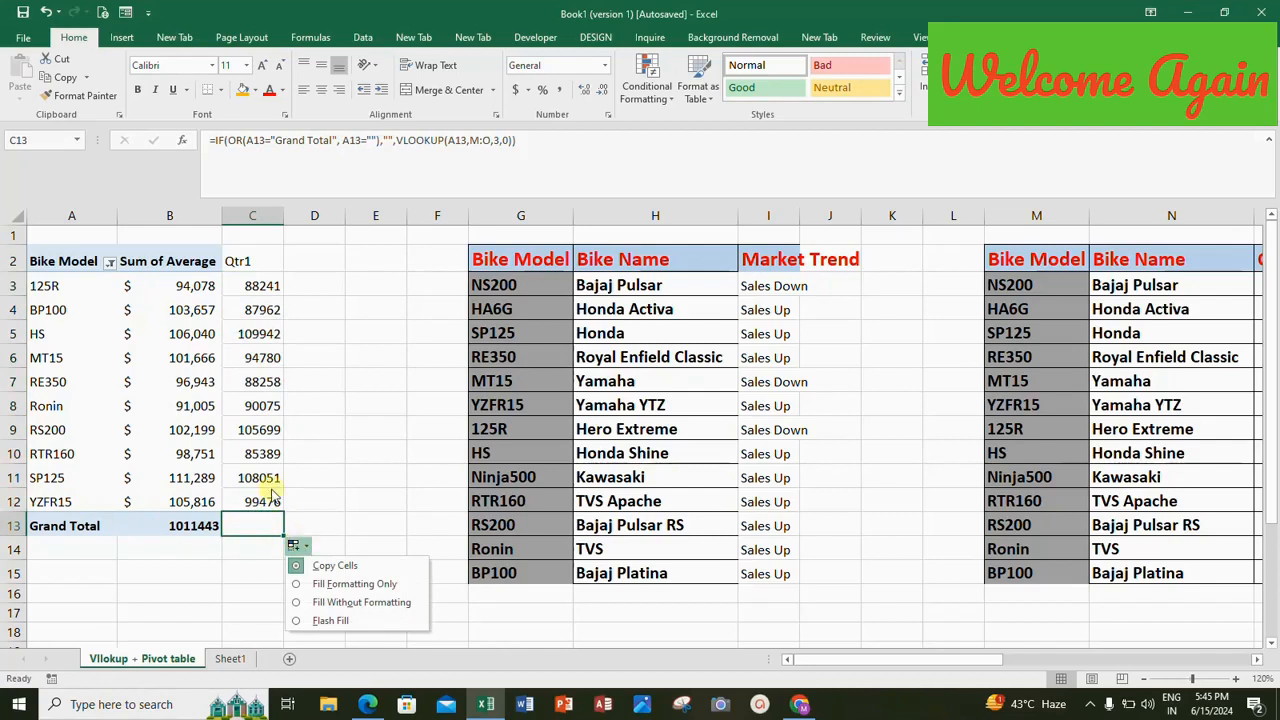
{"action": "left_click", "coordinate": [253, 285]}
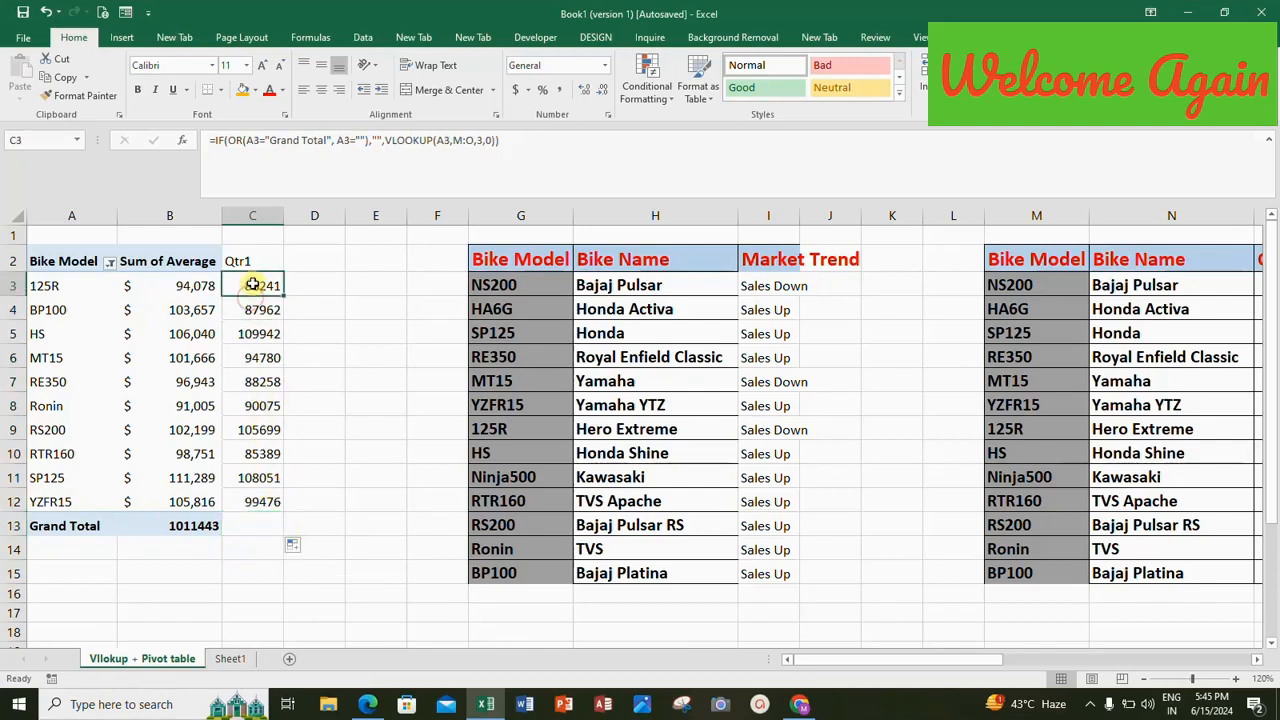
Fill the OR-based Qtr1 formula from C3 down through C26.
{"action": "key", "text": "shift+Down"}
{"action": "key", "text": "shift+Down"}
{"action": "key", "text": "shift+Down"}
{"action": "key", "text": "shift+Down"}
{"action": "key", "text": "shift+Down"}
{"action": "key", "text": "shift+Down"}
{"action": "key", "text": "shift+Down"}
{"action": "key", "text": "shift+Down"}
{"action": "key", "text": "shift+Down"}
{"action": "key", "text": "shift+Down"}
{"action": "key", "text": "shift+Down"}
{"action": "key", "text": "shift+Down"}
{"action": "key", "text": "shift+Down"}
{"action": "key", "text": "shift+Down"}
{"action": "key", "text": "shift+Down"}
{"action": "key", "text": "shift+Down"}
{"action": "key", "text": "shift+Down"}
{"action": "key", "text": "shift+Down"}
{"action": "key", "text": "shift+Down"}
{"action": "key", "text": "shift+Down"}
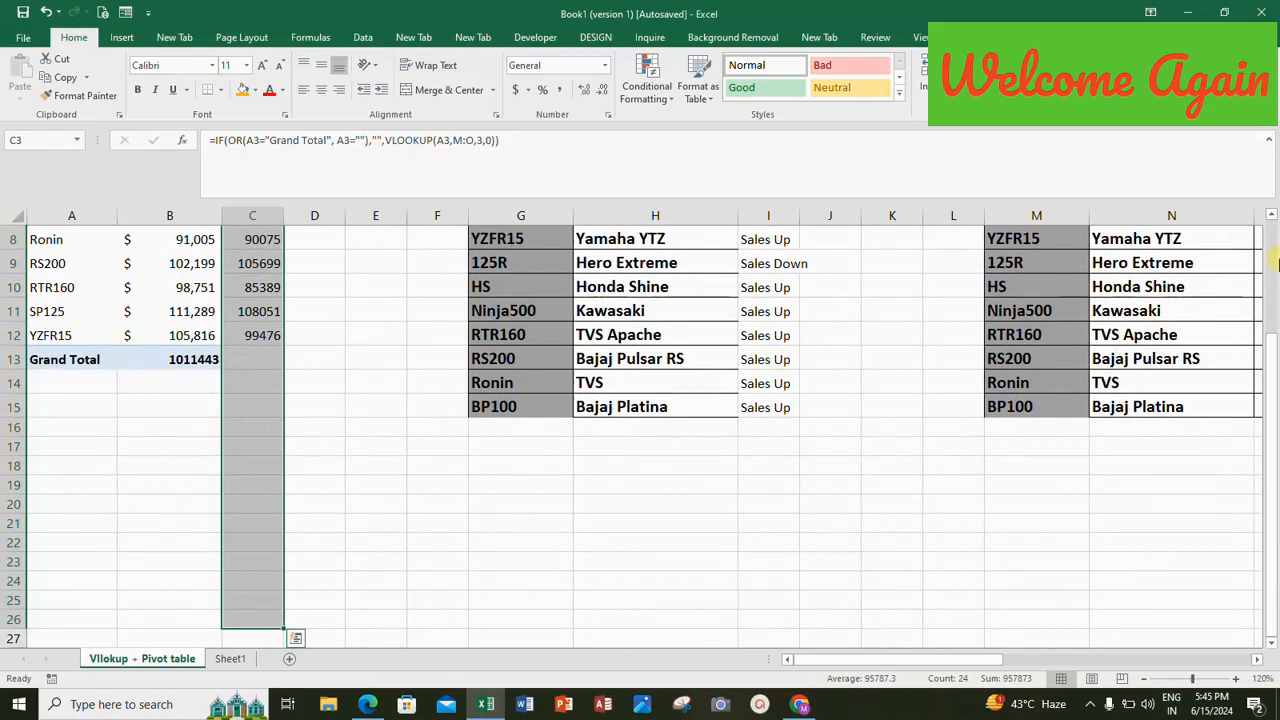
{"action": "scroll", "coordinate": [1272, 224], "scroll_direction": "up", "scroll_amount": 3}
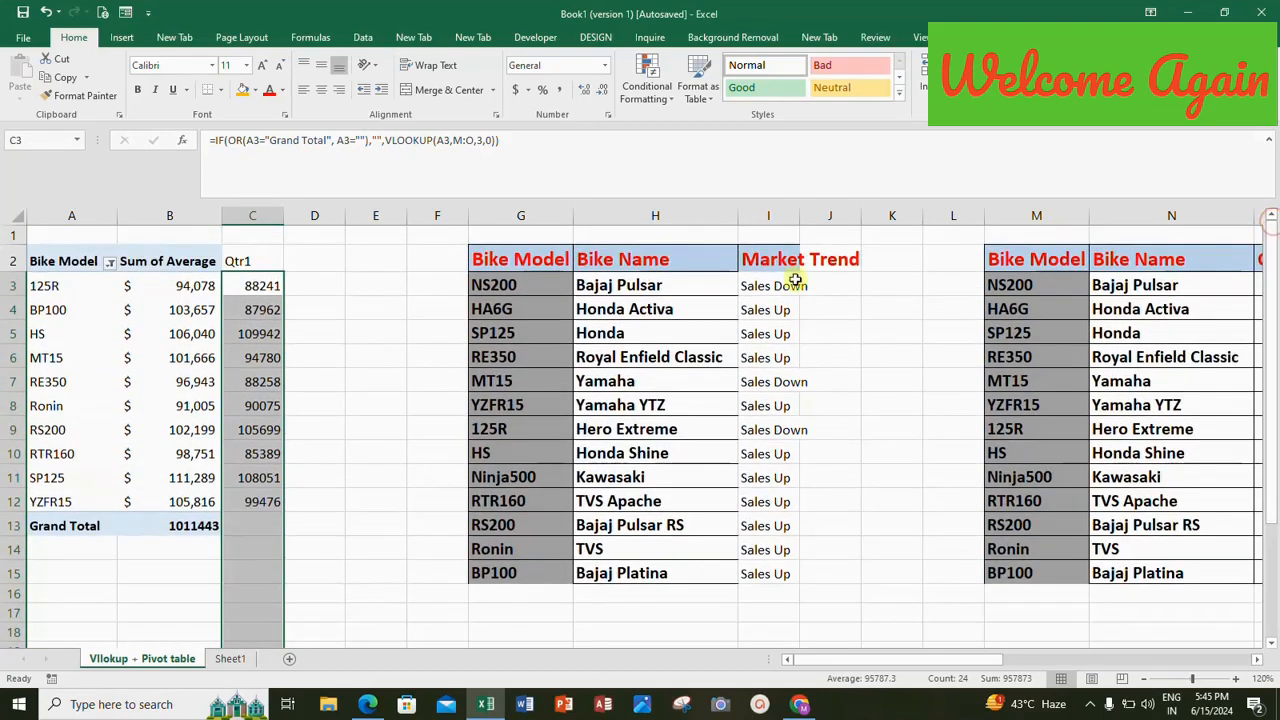
Filter the PivotTable's Bike Model field to include HA6G, Ninja500 and NS200 and exclude 125R, Ronin and SP125.
{"action": "left_click", "coordinate": [110, 263]}
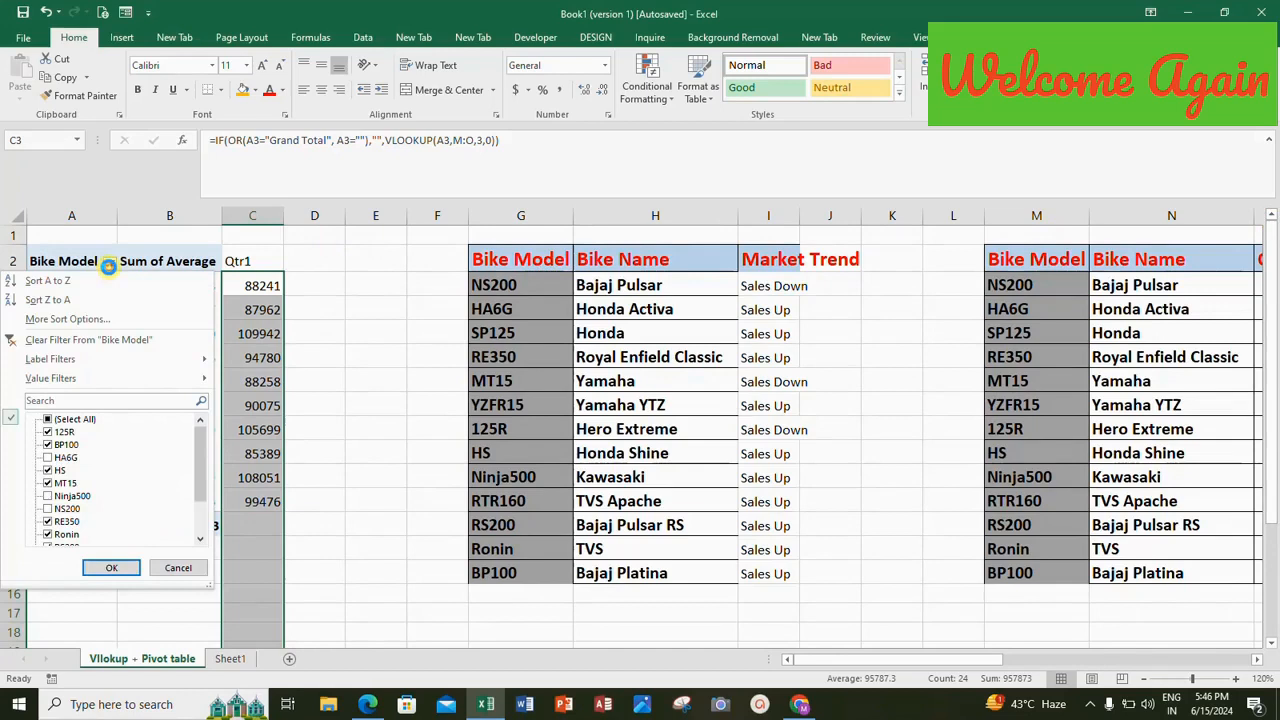
{"action": "left_click", "coordinate": [48, 458]}
{"action": "left_click", "coordinate": [48, 496]}
{"action": "left_click", "coordinate": [48, 509]}
{"action": "left_click", "coordinate": [55, 430]}
{"action": "left_click", "coordinate": [62, 535]}
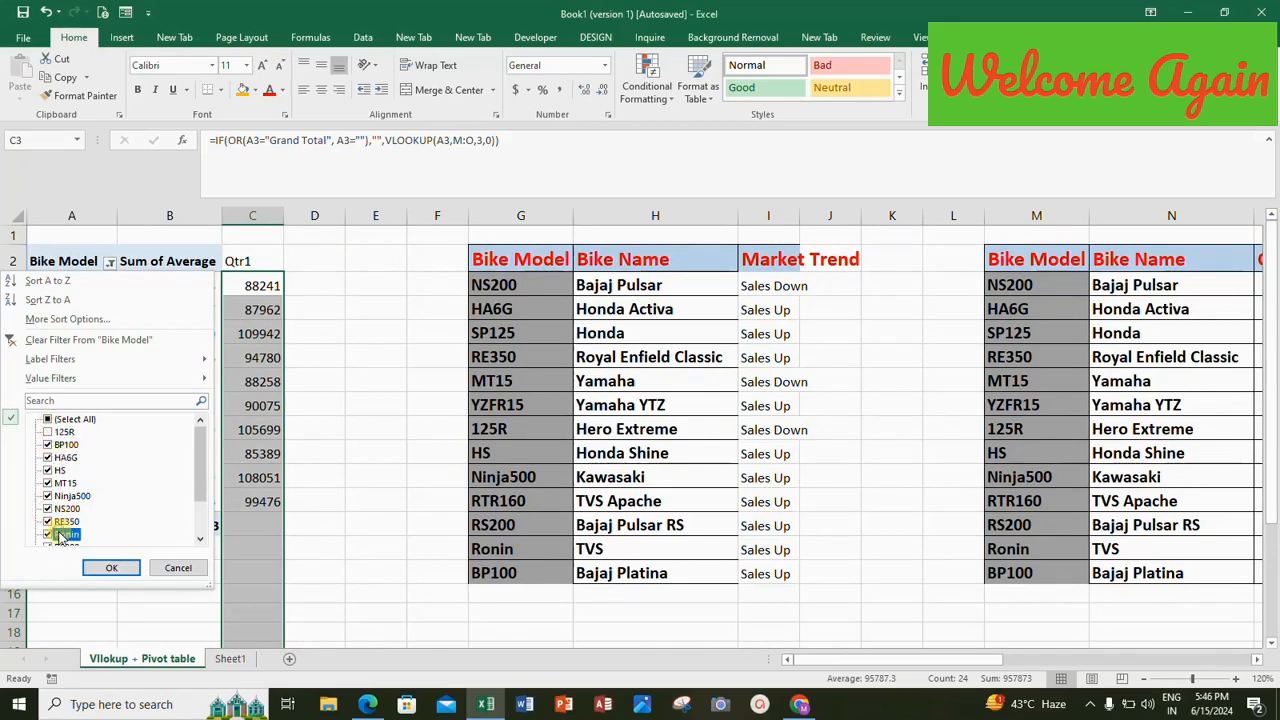
{"action": "left_click", "coordinate": [48, 535]}
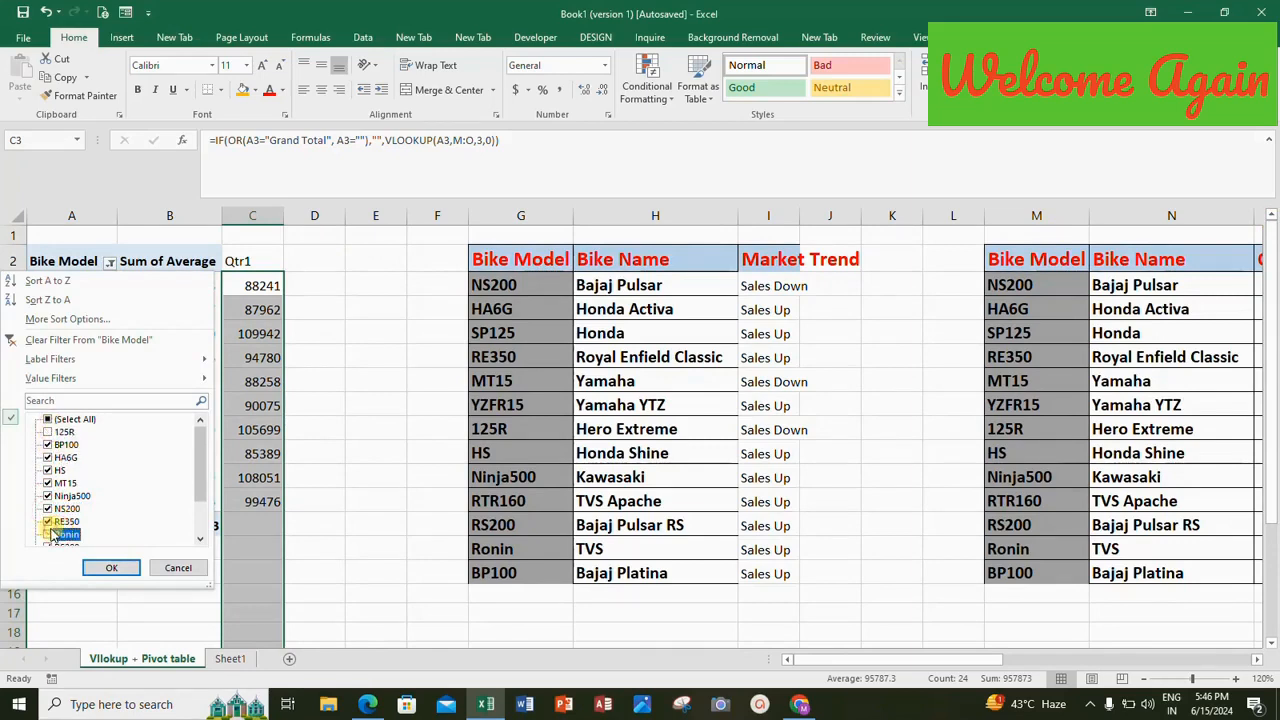
{"action": "left_click", "coordinate": [200, 541]}
{"action": "left_click", "coordinate": [200, 541]}
{"action": "left_click", "coordinate": [200, 541]}
{"action": "left_click", "coordinate": [200, 541]}
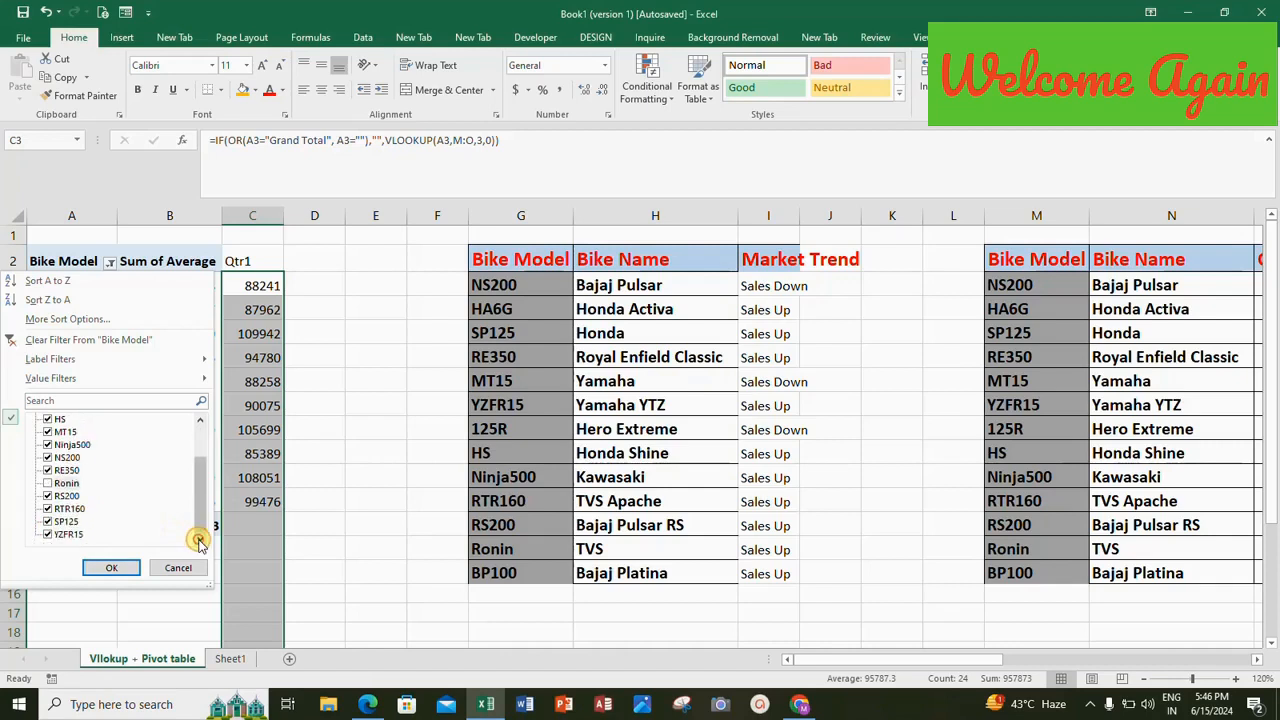
{"action": "left_click", "coordinate": [48, 521]}
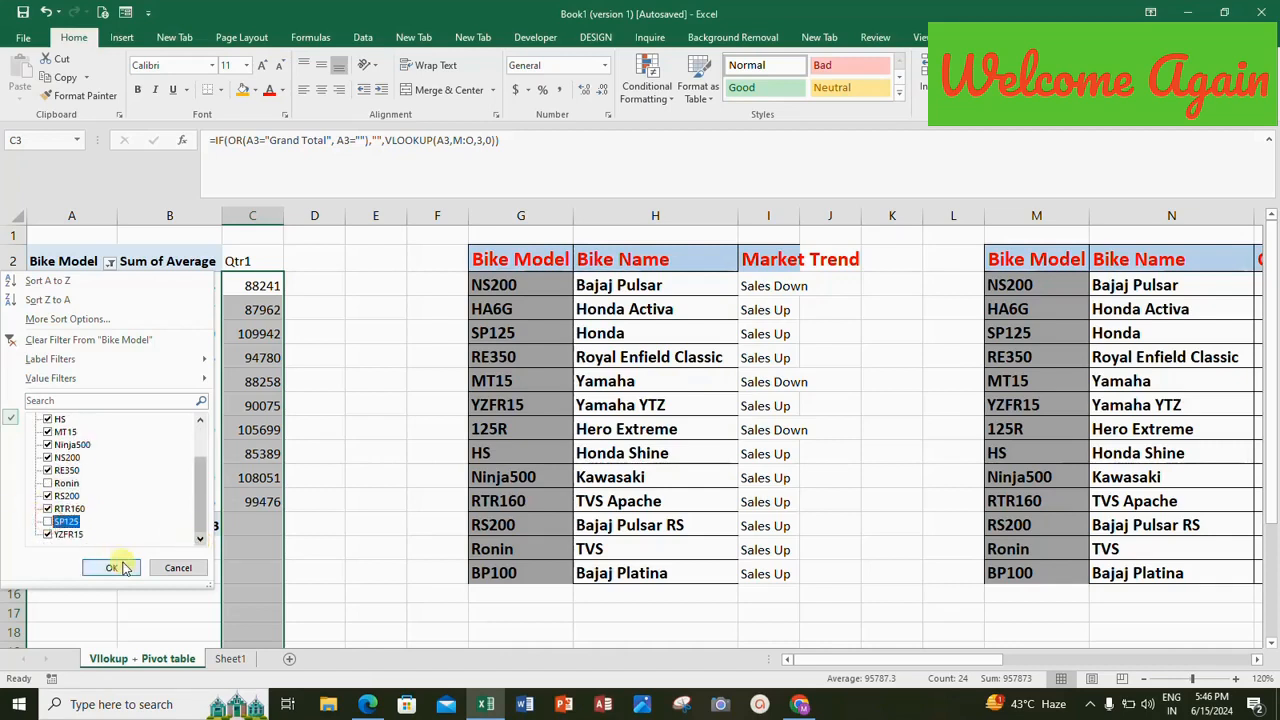
{"action": "left_click", "coordinate": [111, 567]}
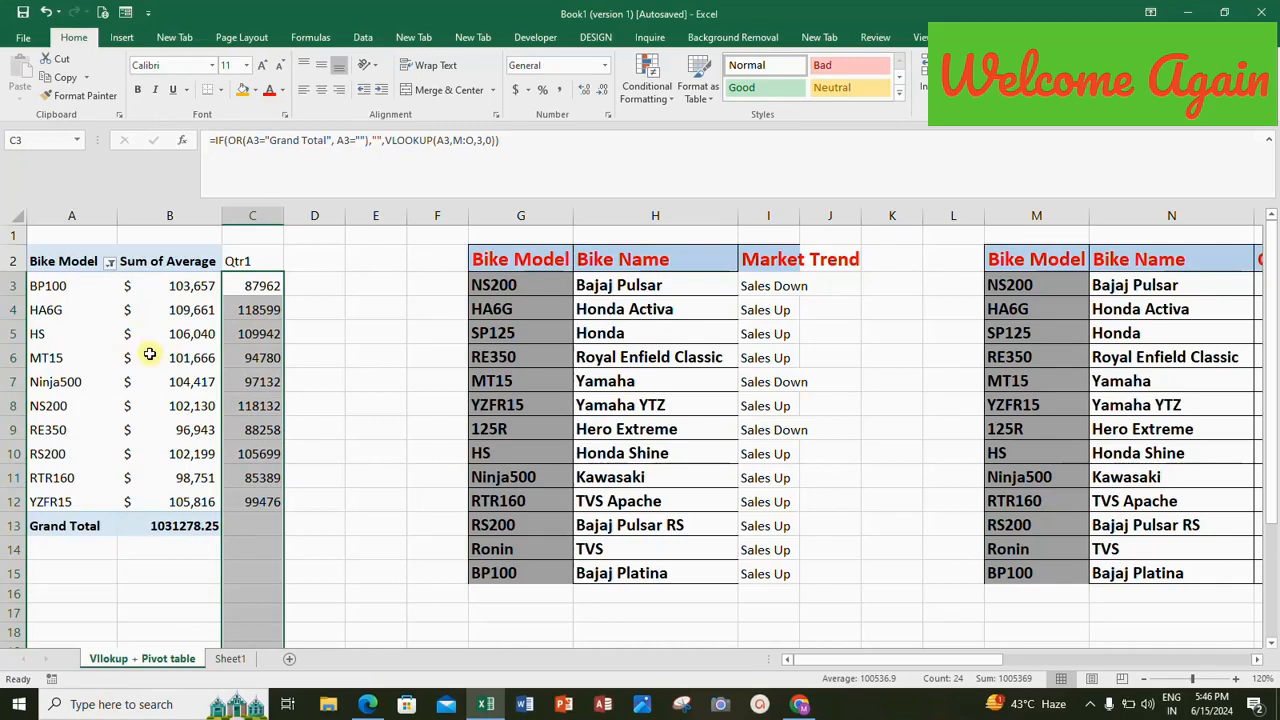
Make the Qtr1 header in C2 bold and enter "Dynamically" above it in C1.
{"action": "left_click", "coordinate": [270, 285]}
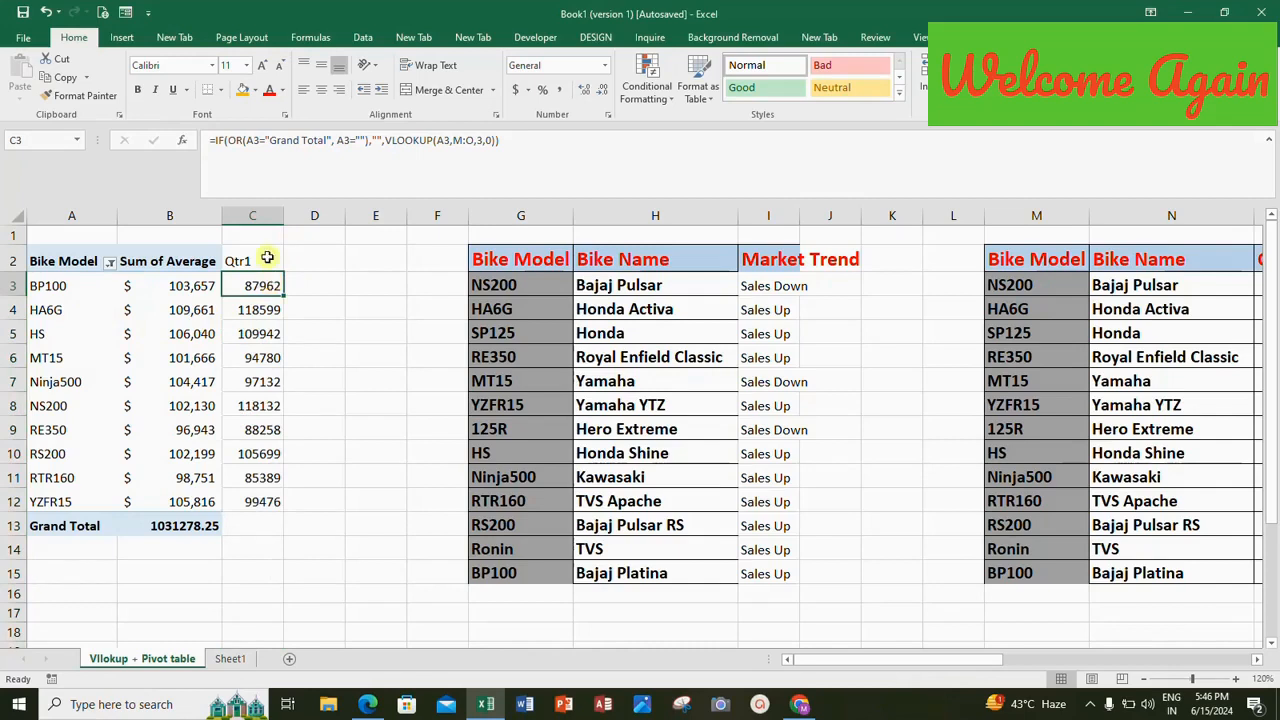
{"action": "left_click", "coordinate": [255, 258]}
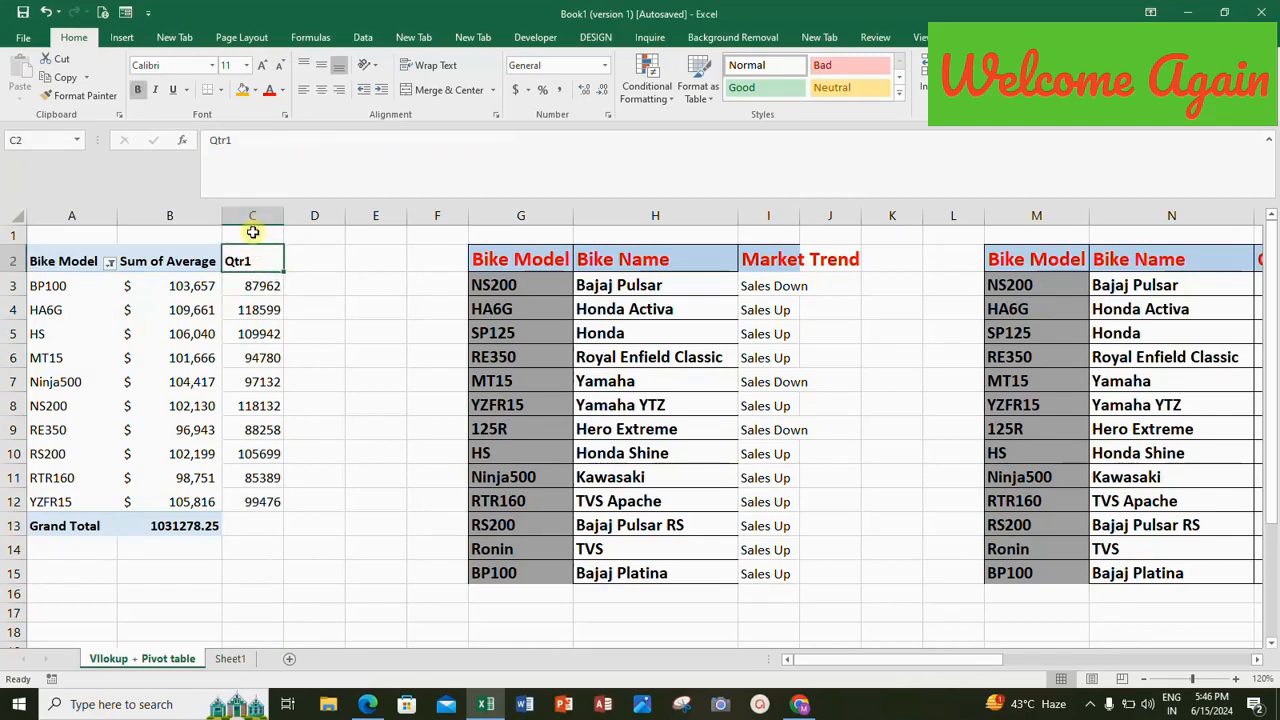
{"action": "left_click", "coordinate": [253, 233]}
{"action": "type", "text": "D"}
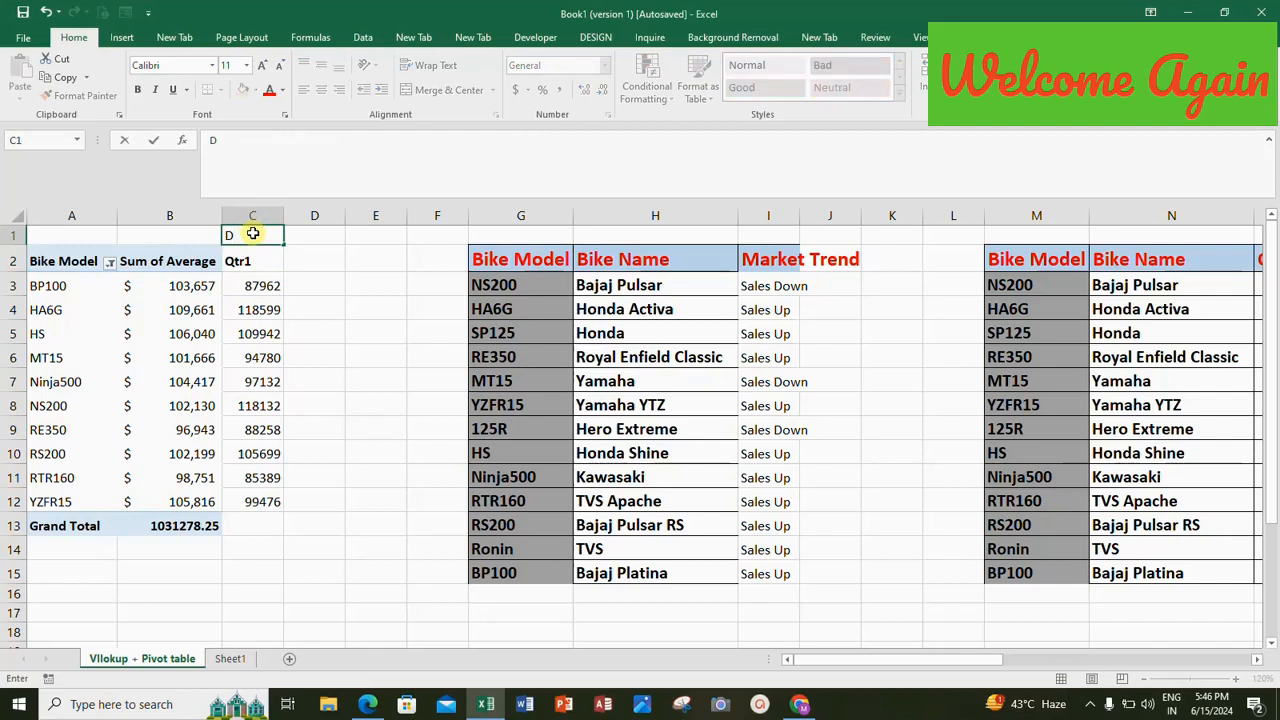
{"action": "type", "text": "ynamically"}
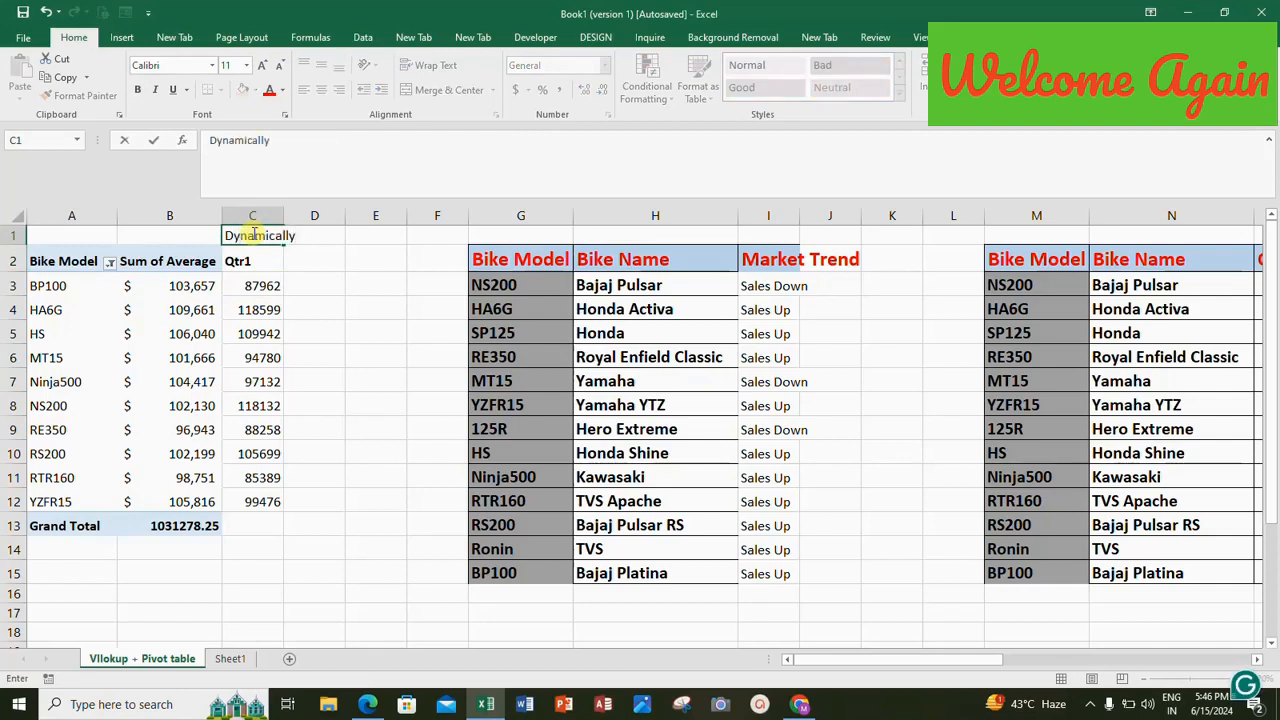
{"action": "key", "text": "Return"}
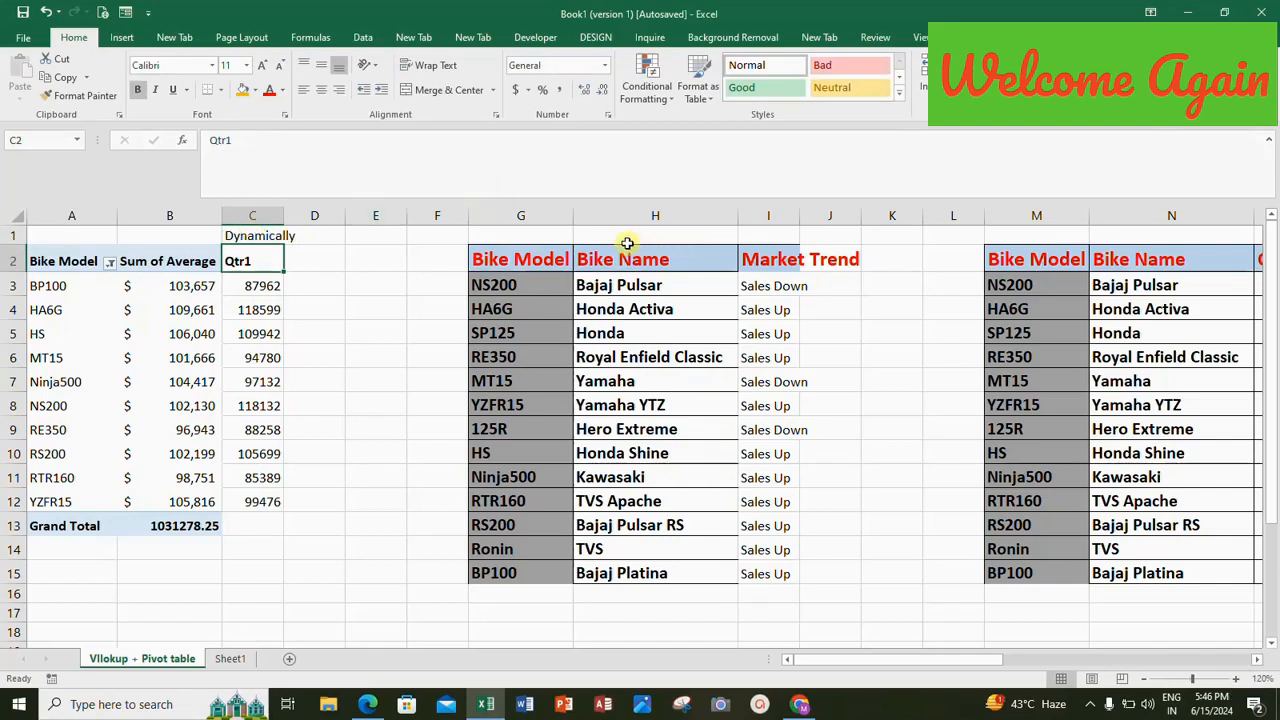
Delete the whole Qtr1 lookup column C beside the PivotTable.
{"action": "left_click", "coordinate": [1036, 263]}
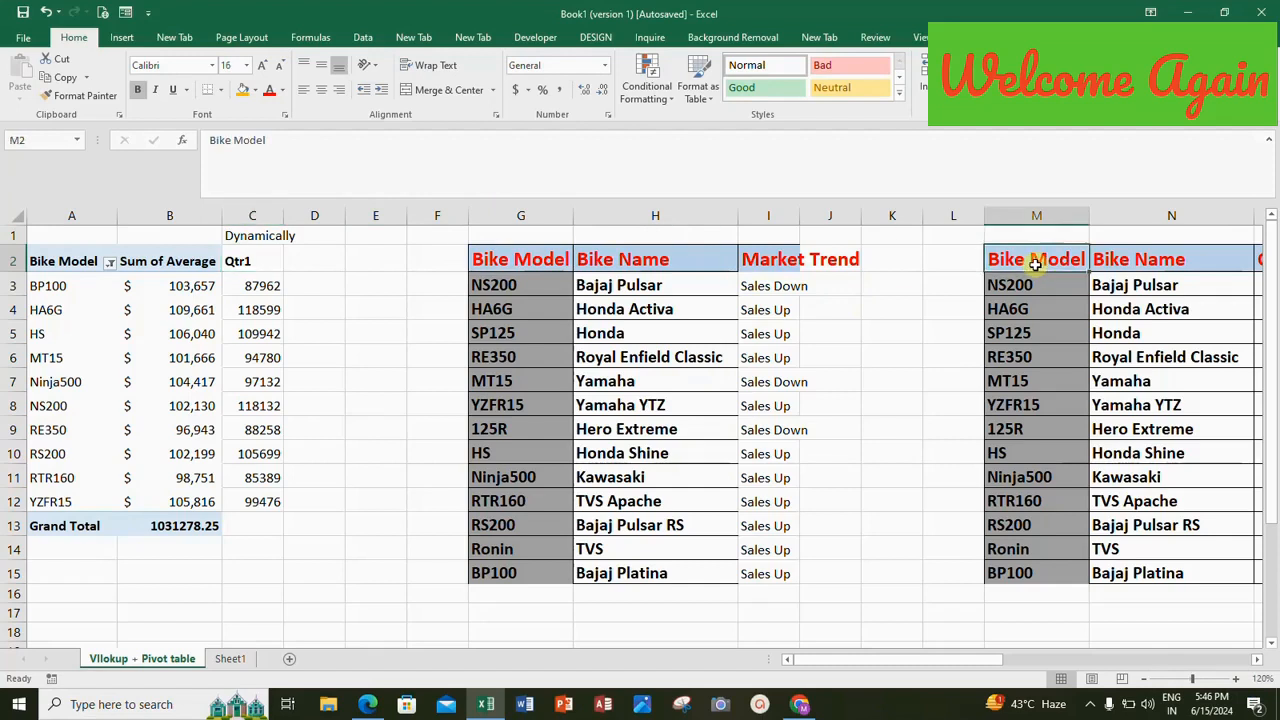
{"action": "key", "text": "Right"}
{"action": "key", "text": "Right"}
{"action": "key", "text": "Right"}
{"action": "key", "text": "Right"}
{"action": "key", "text": "Right"}
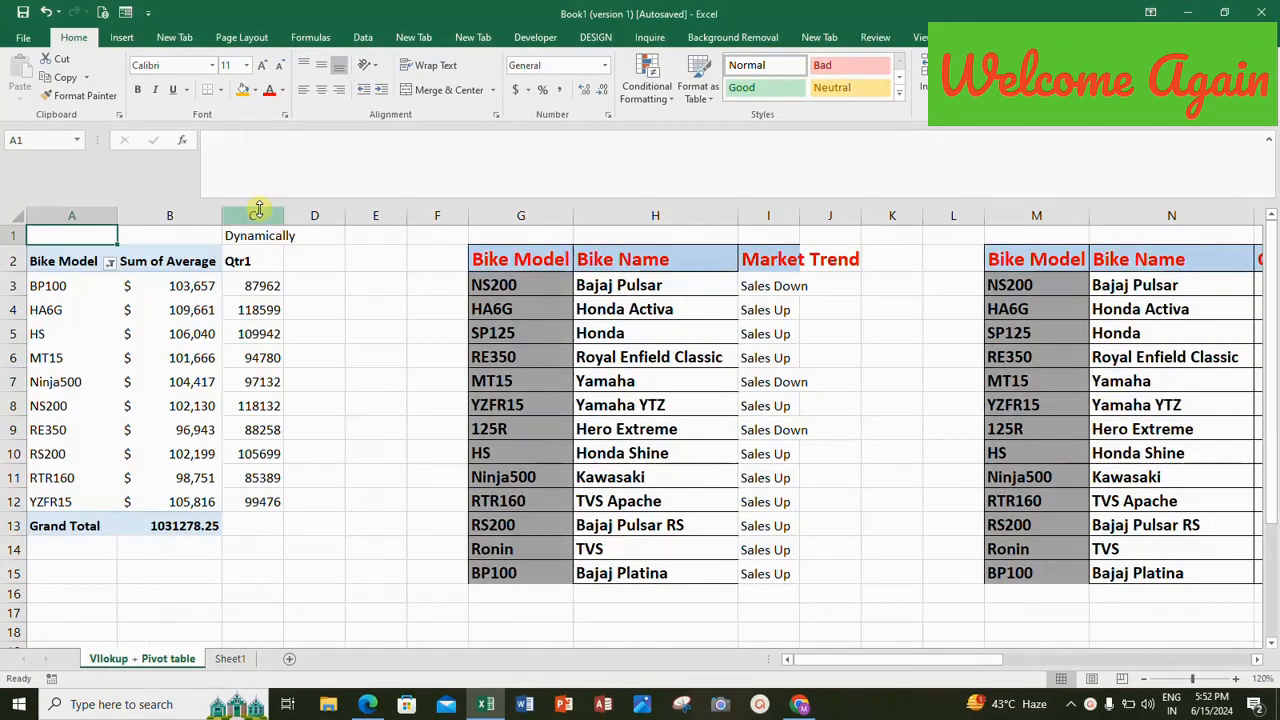
{"action": "left_click", "coordinate": [258, 210]}
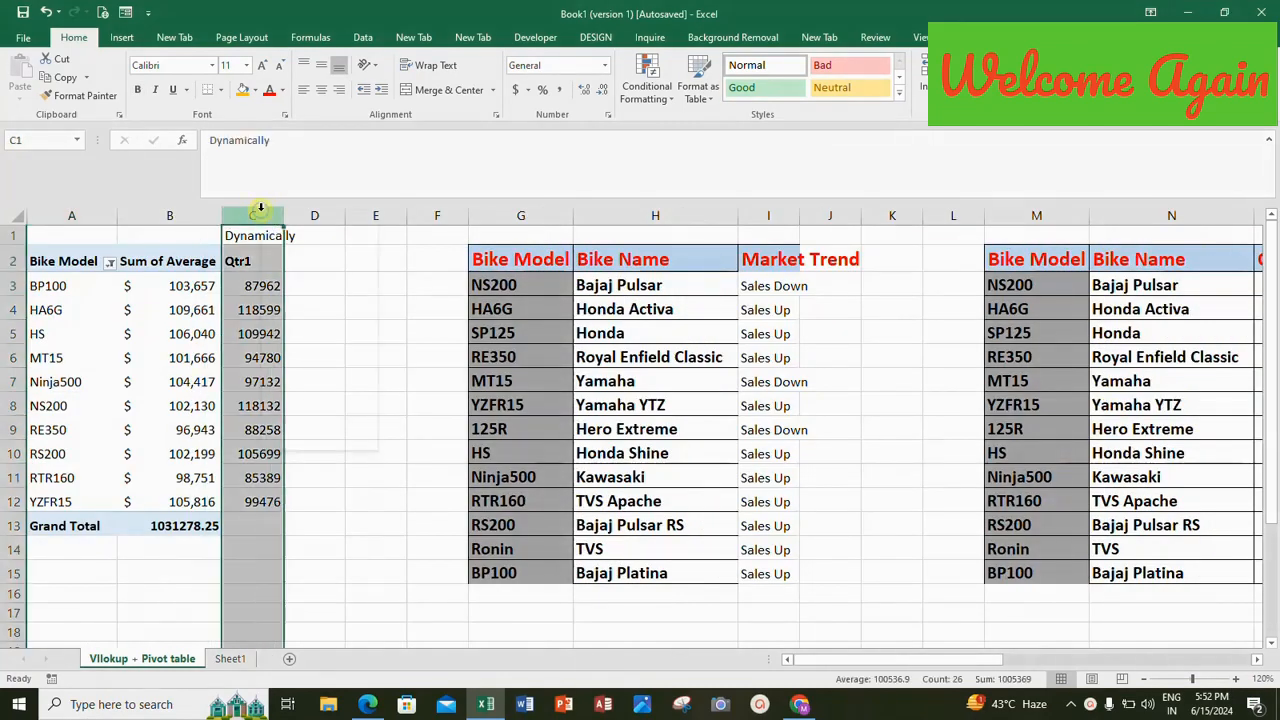
{"action": "right_click", "coordinate": [260, 208]}
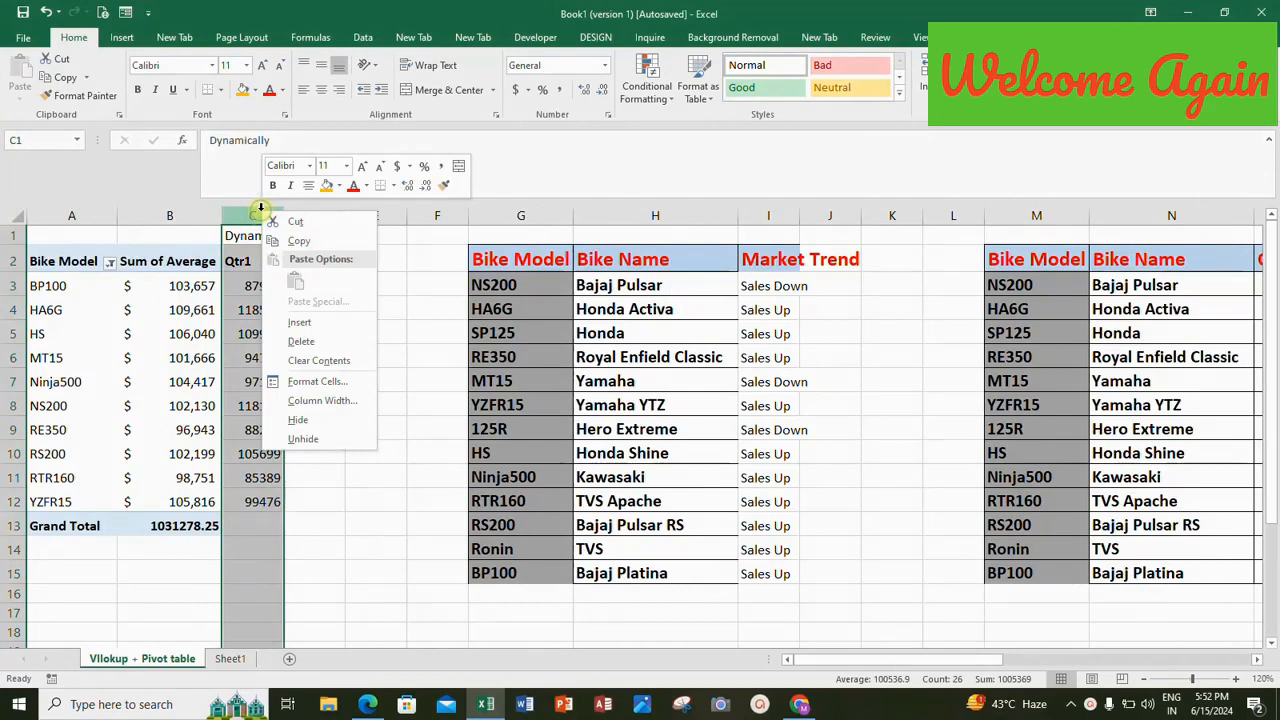
{"action": "left_click", "coordinate": [292, 341]}
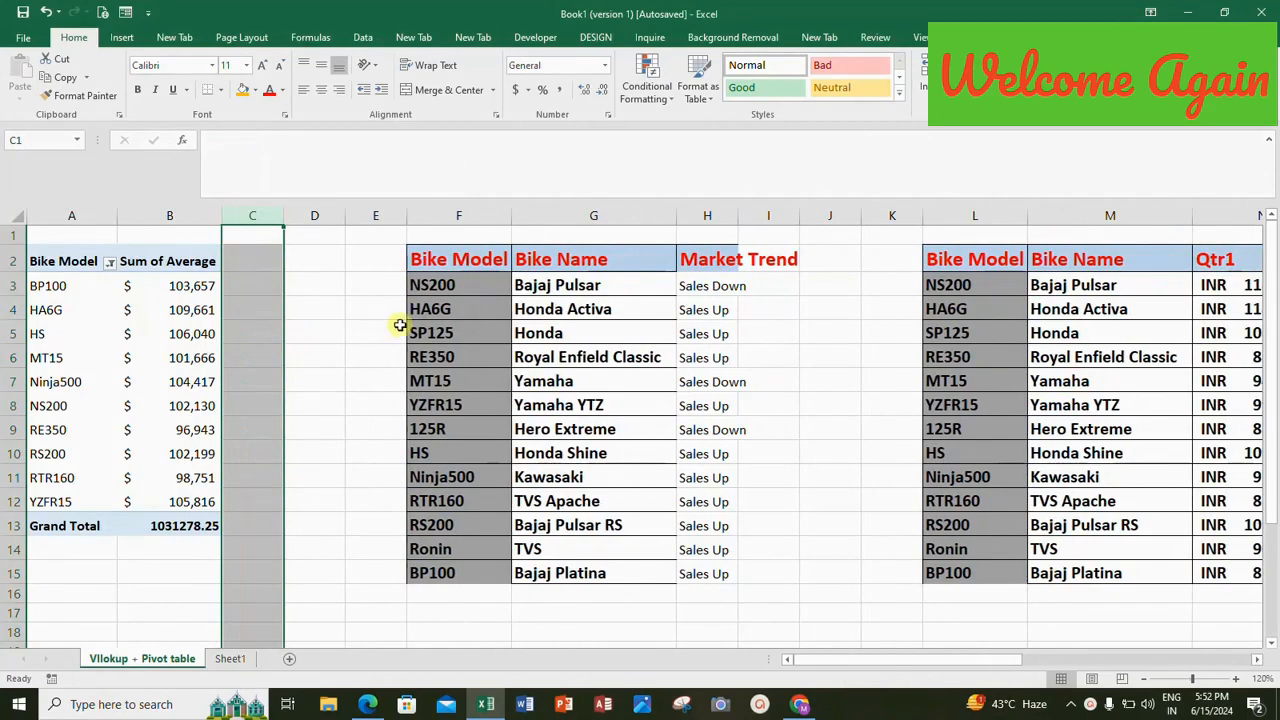
Insert a blank column before Qtr1 in the quarterly sales source table.
{"action": "left_click", "coordinate": [577, 259]}
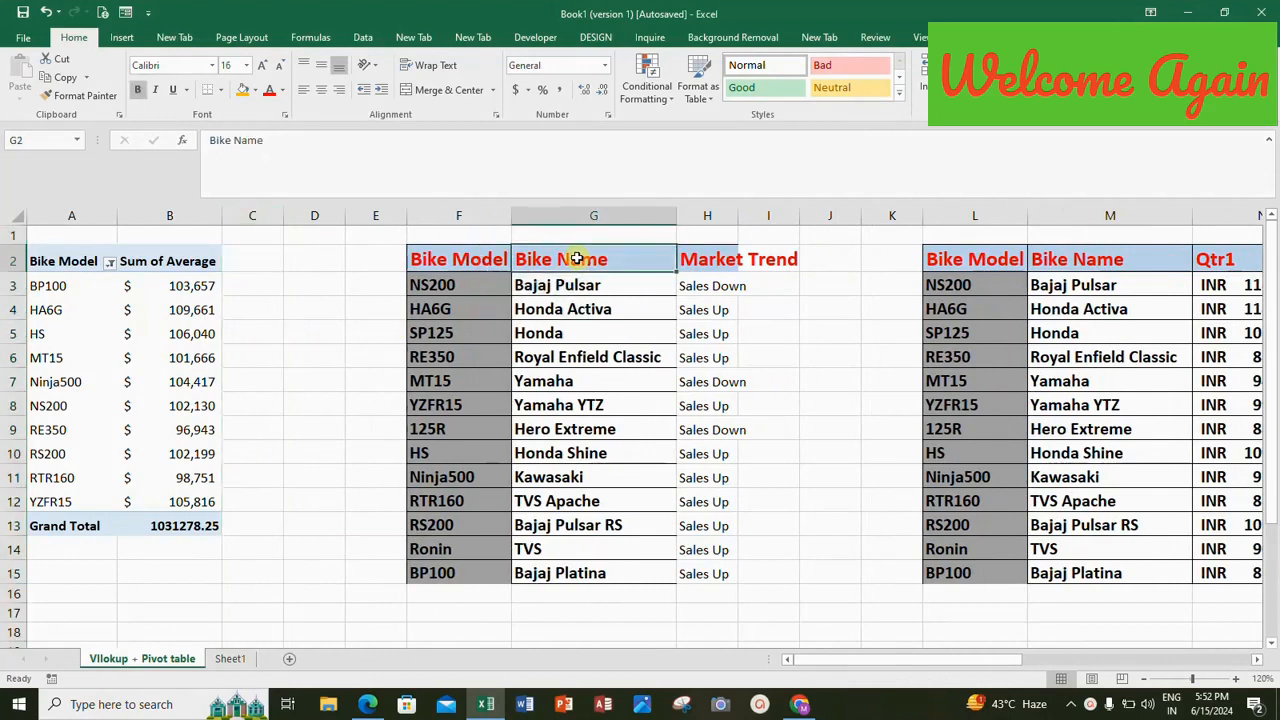
{"action": "key", "text": "Right"}
{"action": "key", "text": "Right"}
{"action": "key", "text": "Right"}
{"action": "key", "text": "Right"}
{"action": "key", "text": "Right"}
{"action": "key", "text": "Right"}
{"action": "key", "text": "Right"}
{"action": "key", "text": "Right"}
{"action": "key", "text": "Right"}
{"action": "key", "text": "Right"}
{"action": "key", "text": "Right"}
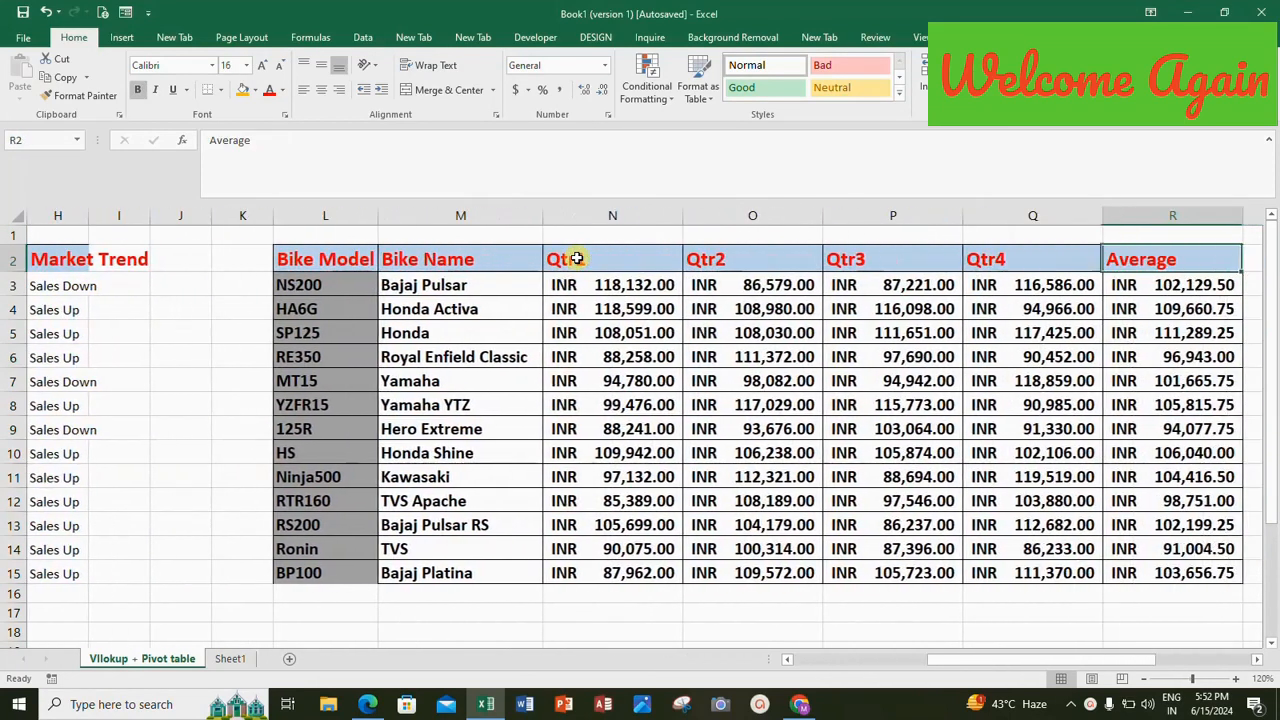
{"action": "left_click", "coordinate": [611, 214]}
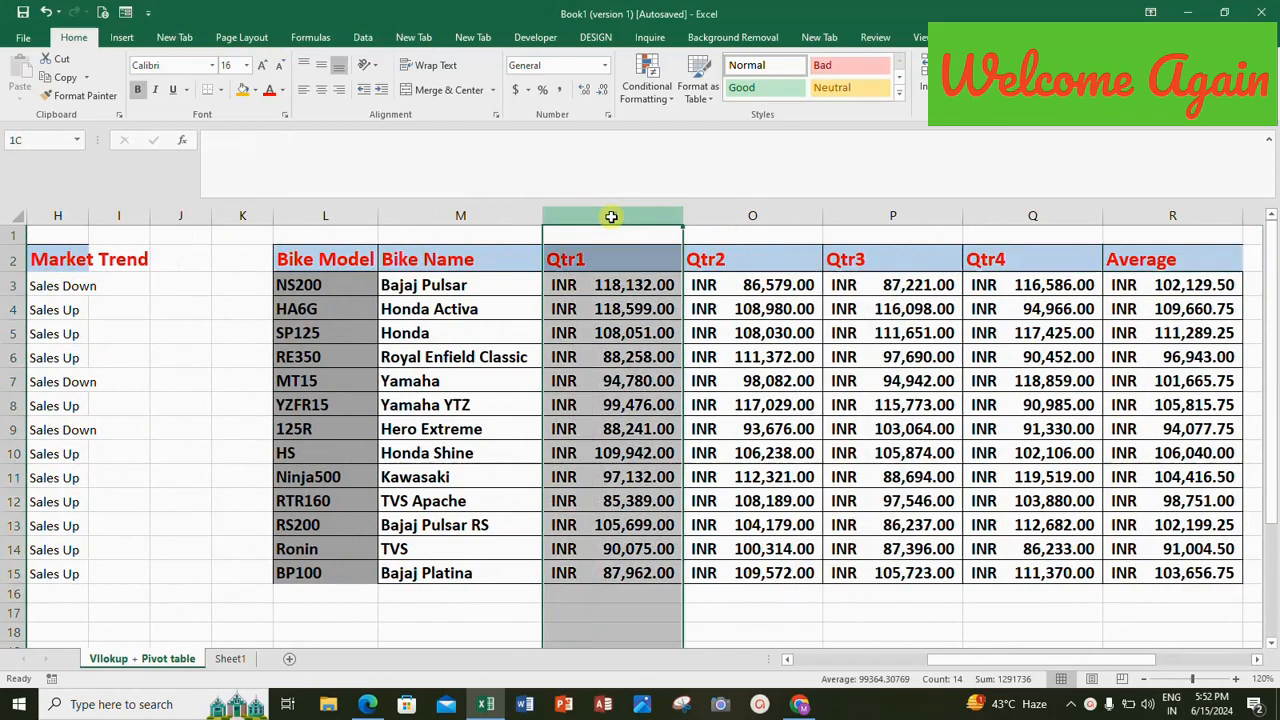
{"action": "right_click", "coordinate": [611, 216]}
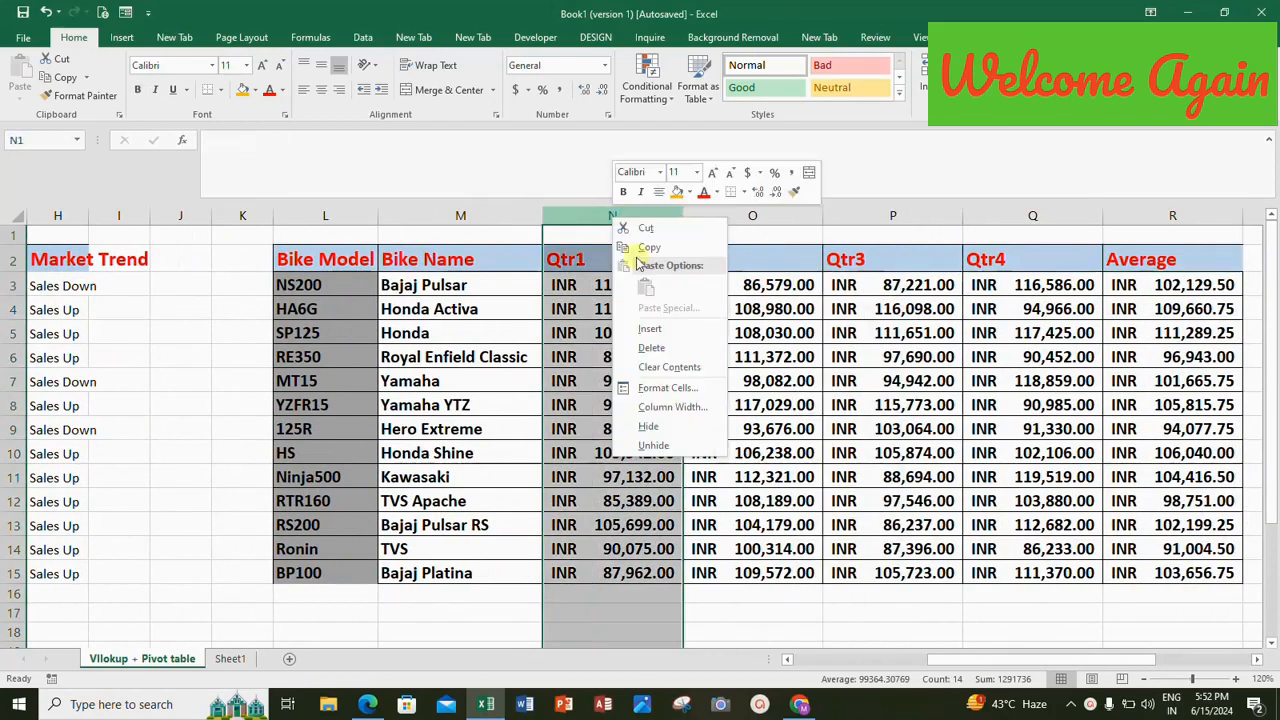
{"action": "left_click", "coordinate": [645, 332]}
Enter "Market Trends" as the new column's header in N2.
{"action": "left_click", "coordinate": [594, 264]}
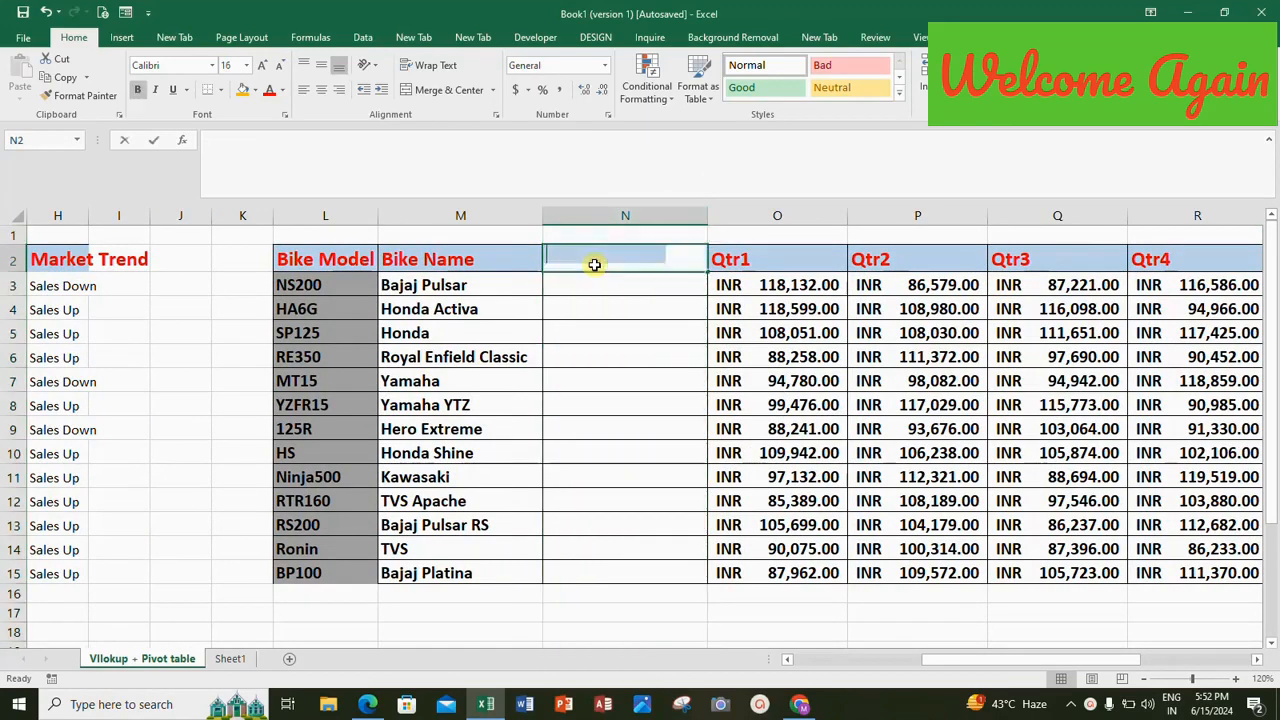
{"action": "type", "text": "Market "}
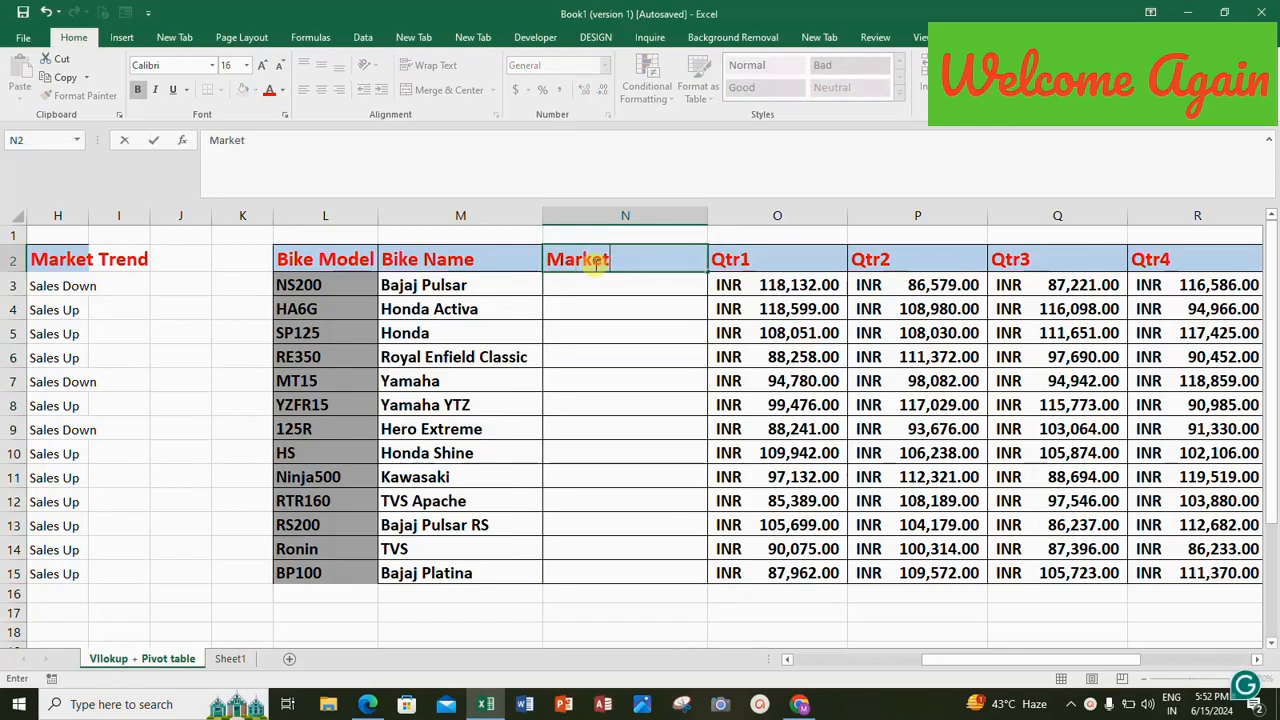
{"action": "type", "text": "Trends"}
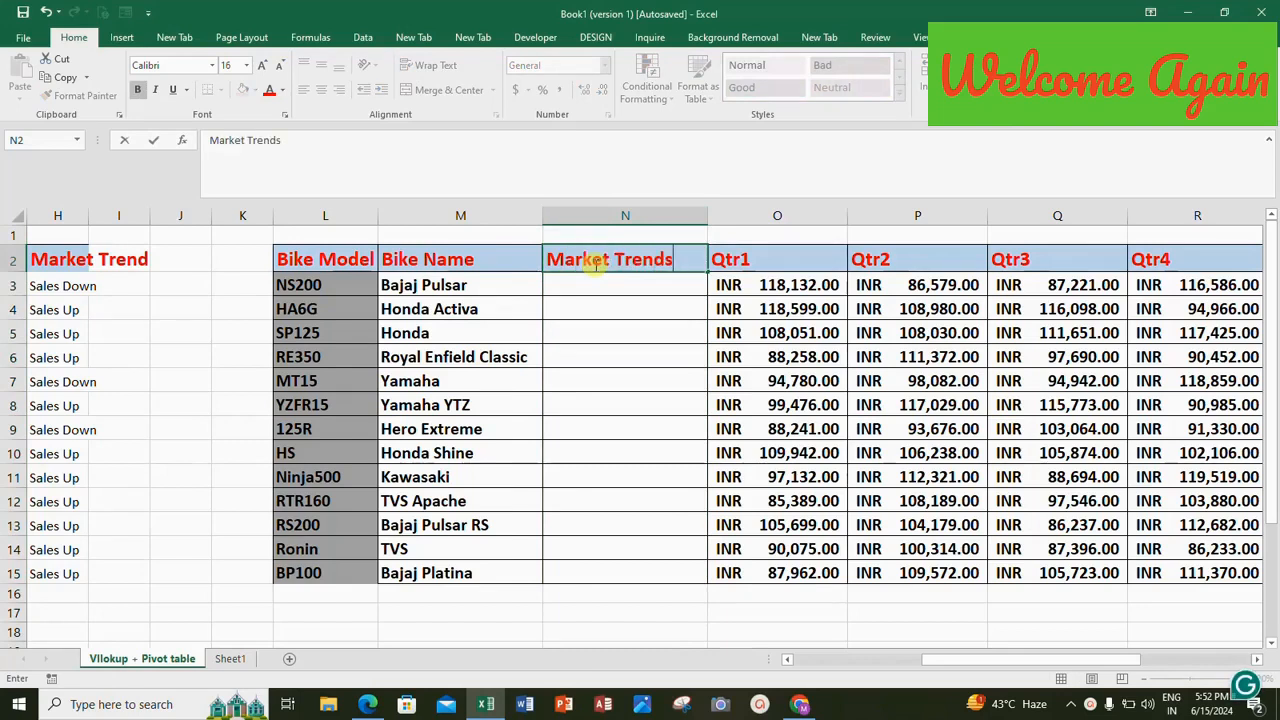
{"action": "key", "text": "Return"}
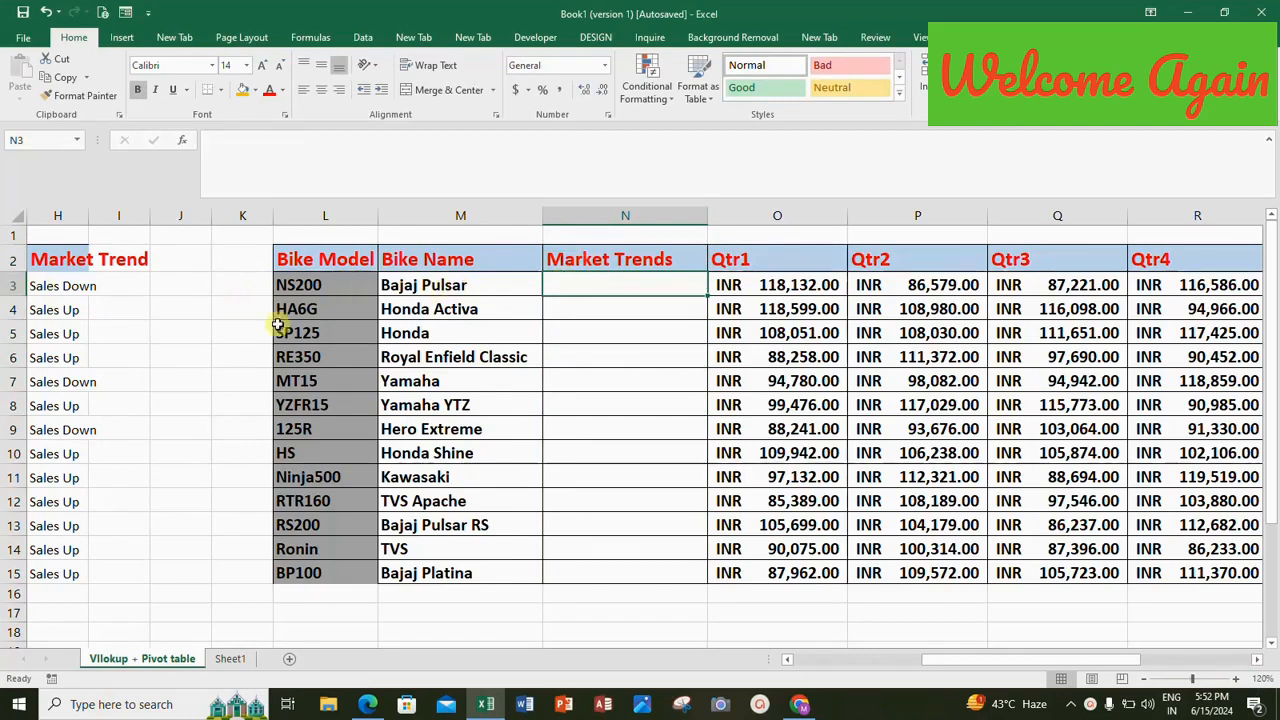
Start a VLOOKUP formula in N3 with the bike model in L3 as its lookup value.
{"action": "left_click", "coordinate": [787, 660]}
{"action": "left_click", "coordinate": [787, 660]}
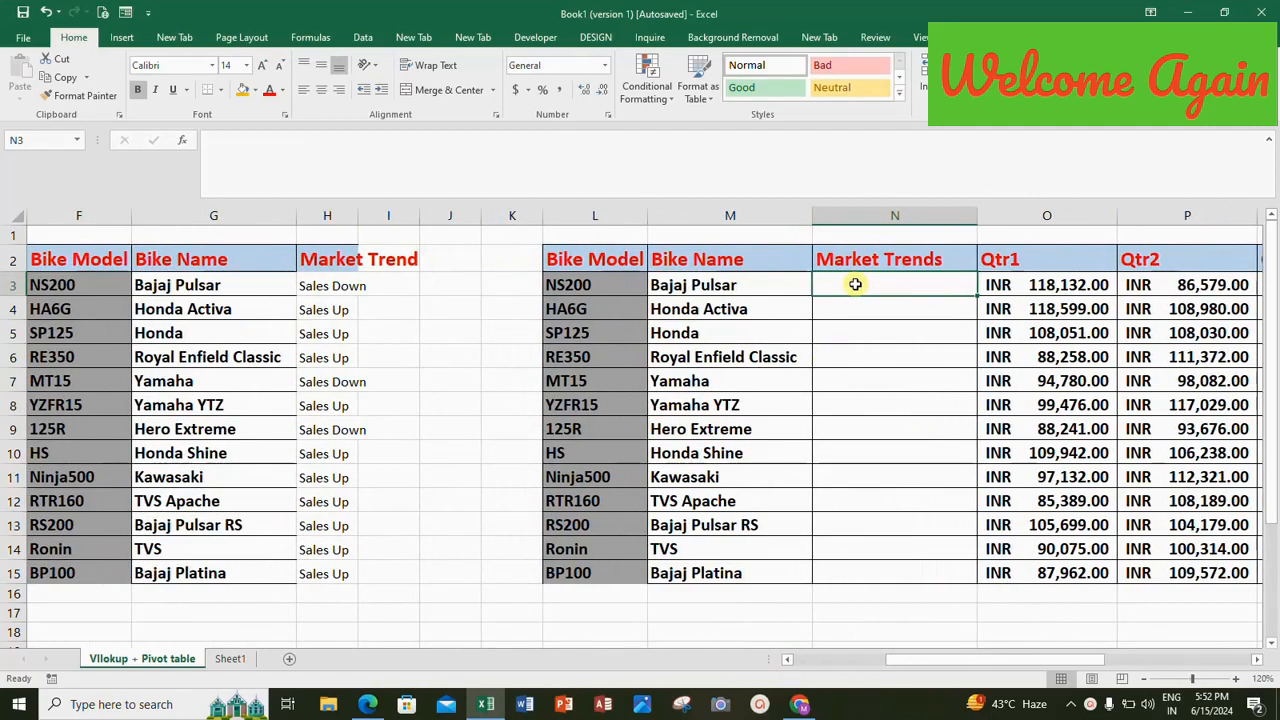
{"action": "type", "text": "="}
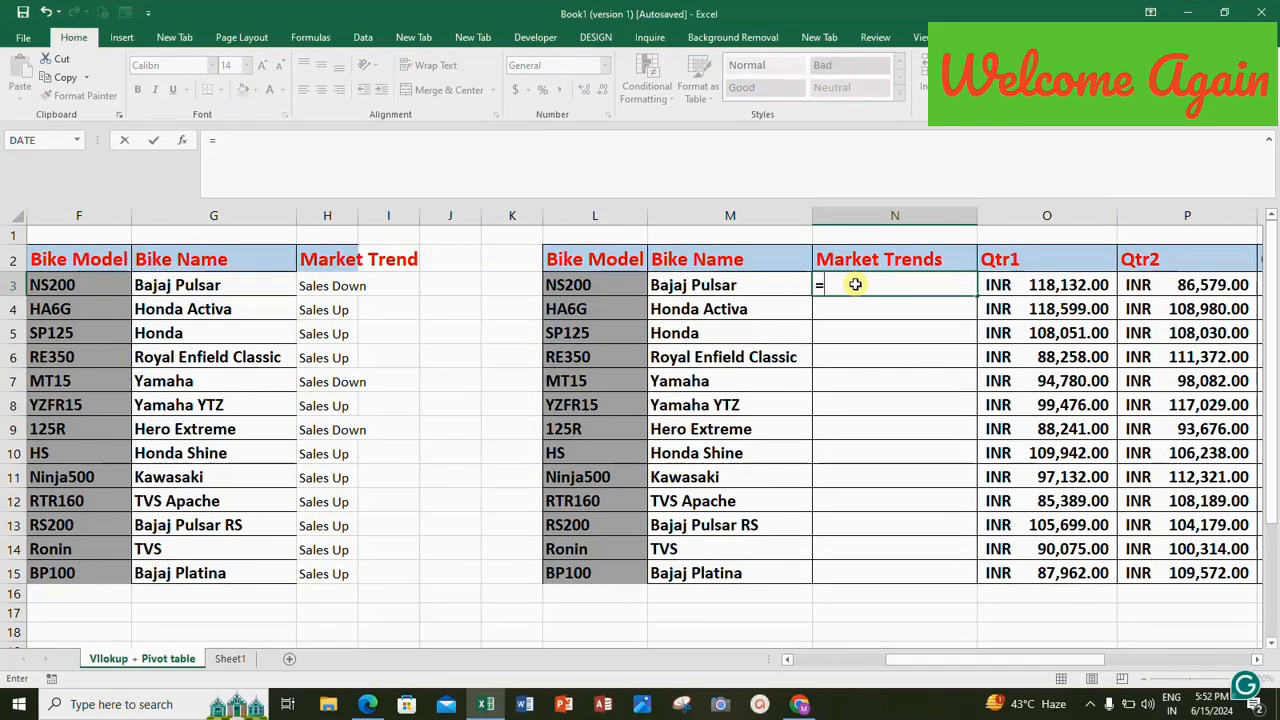
{"action": "type", "text": "vl"}
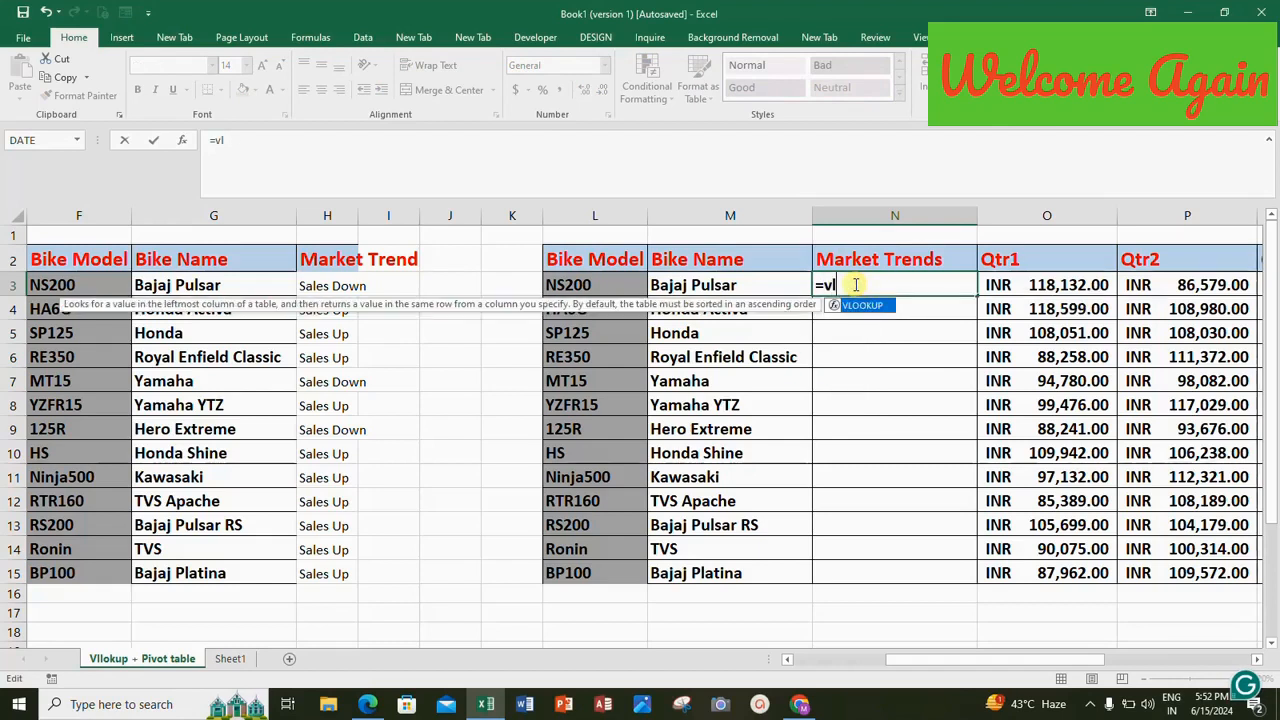
{"action": "type", "text": "ookup"}
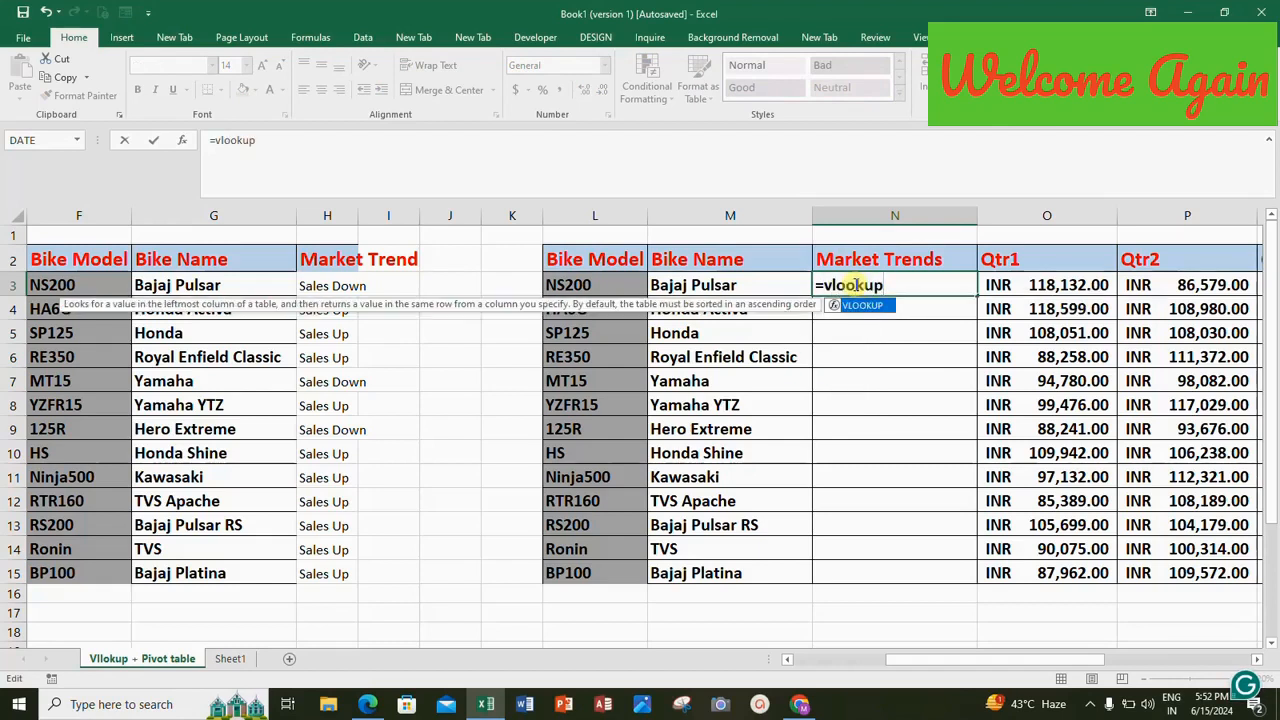
{"action": "type", "text": "("}
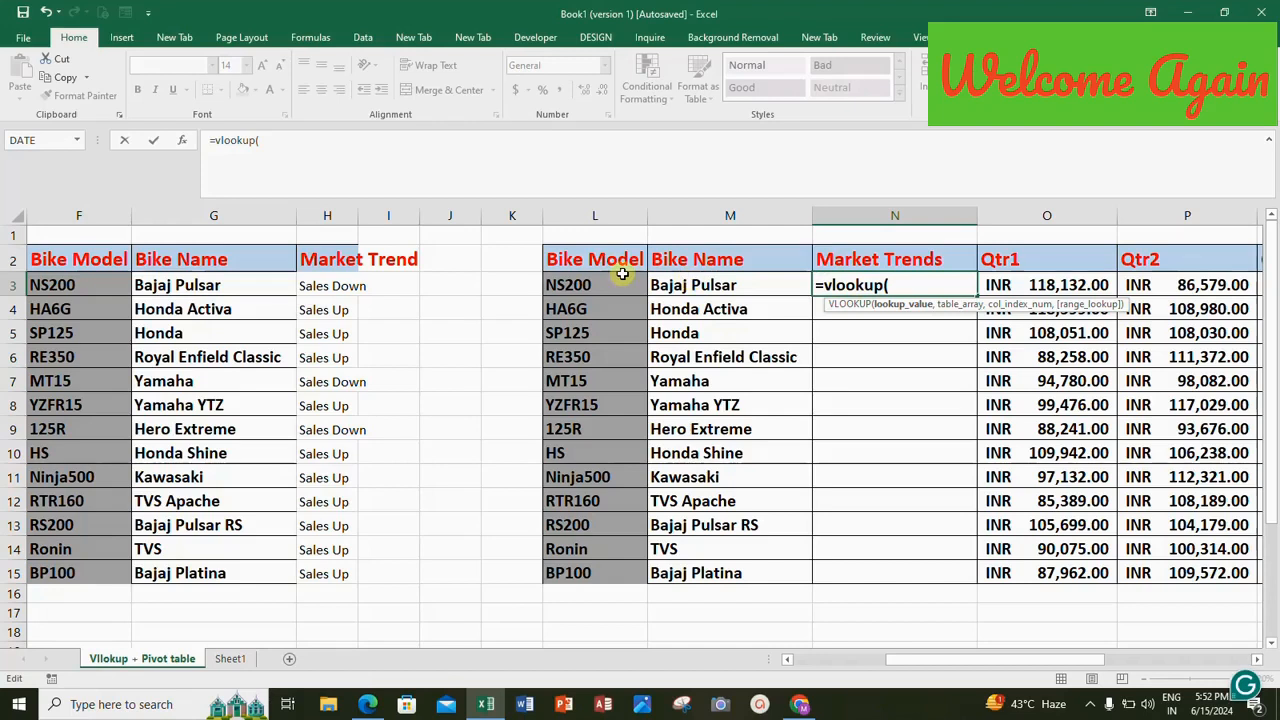
{"action": "left_click", "coordinate": [578, 285]}
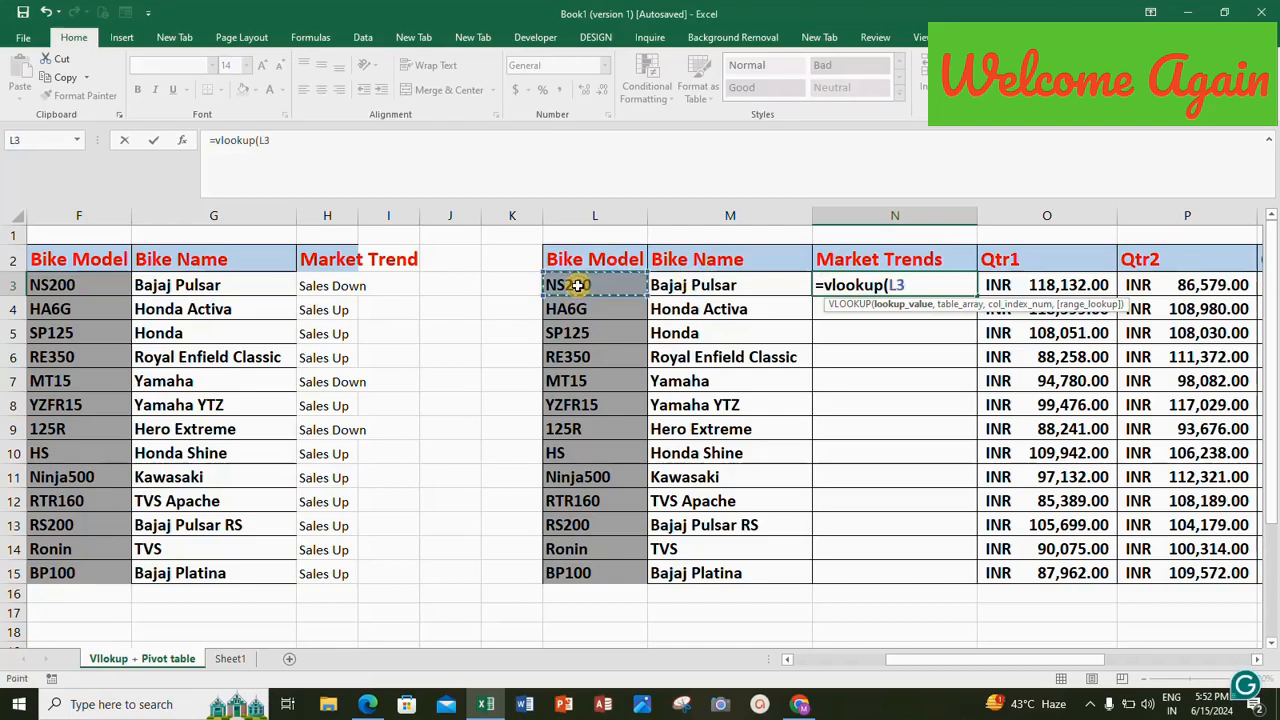
{"action": "type", "text": ","}
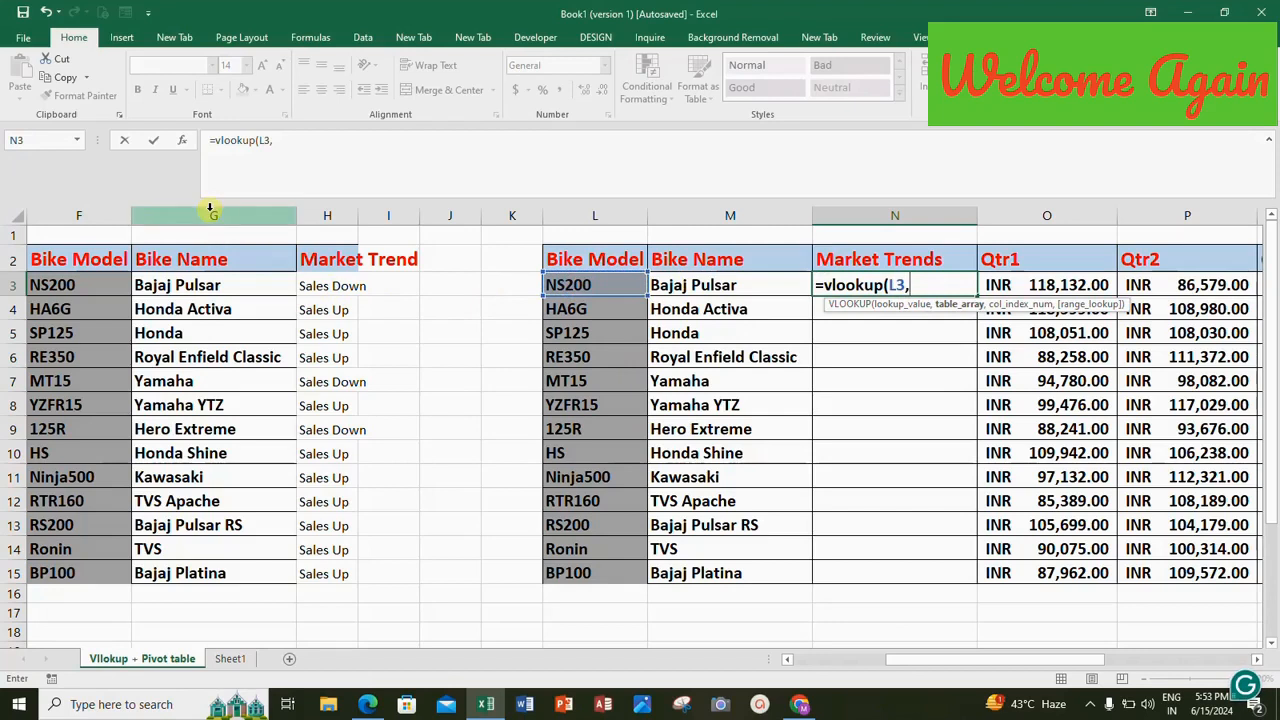
Complete the N3 VLOOKUP formula with table range F:H, column index 3 and exact match 0.
{"action": "left_click_drag", "start_coordinate": [98, 216], "coordinate": [300, 218]}
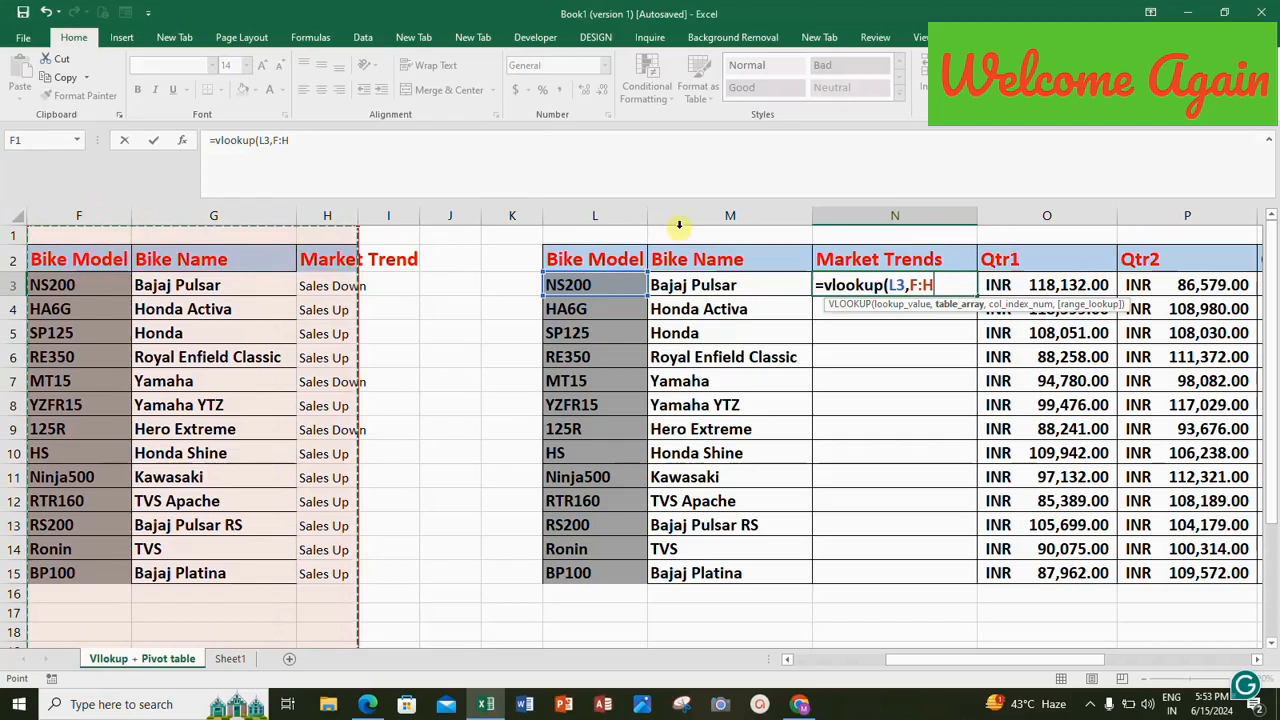
{"action": "type", "text": ","}
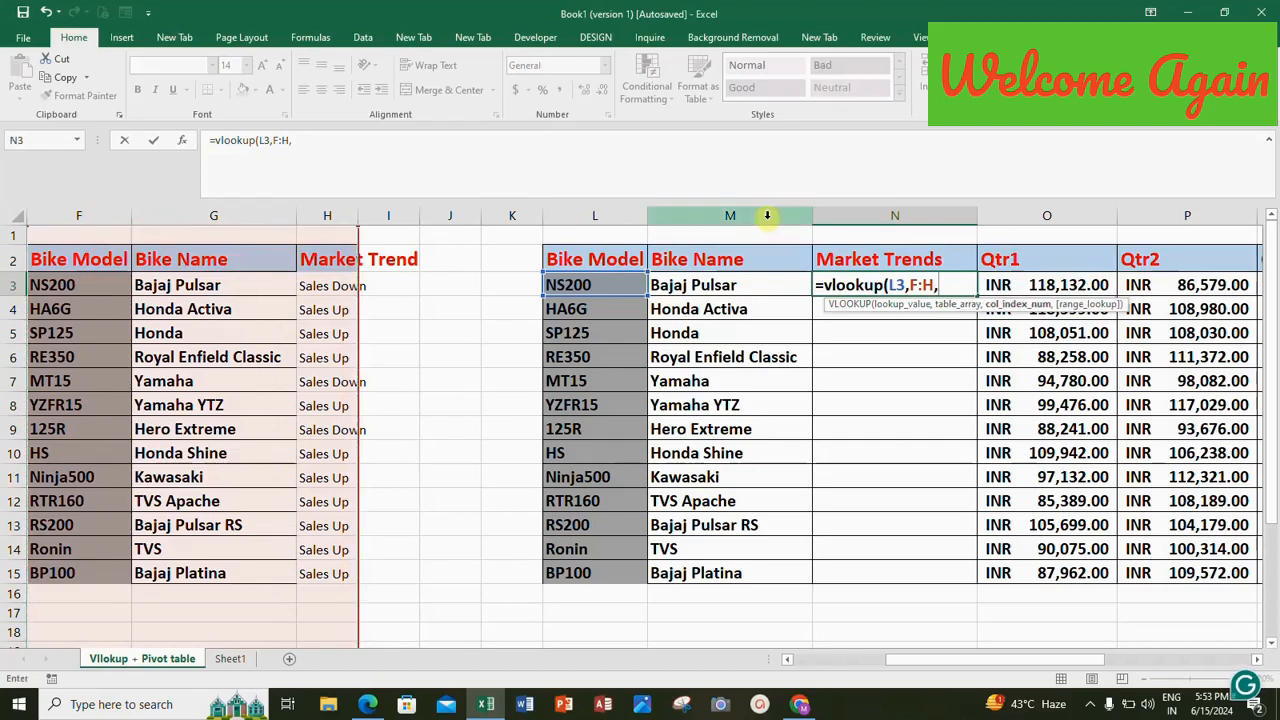
{"action": "type", "text": "3,0"}
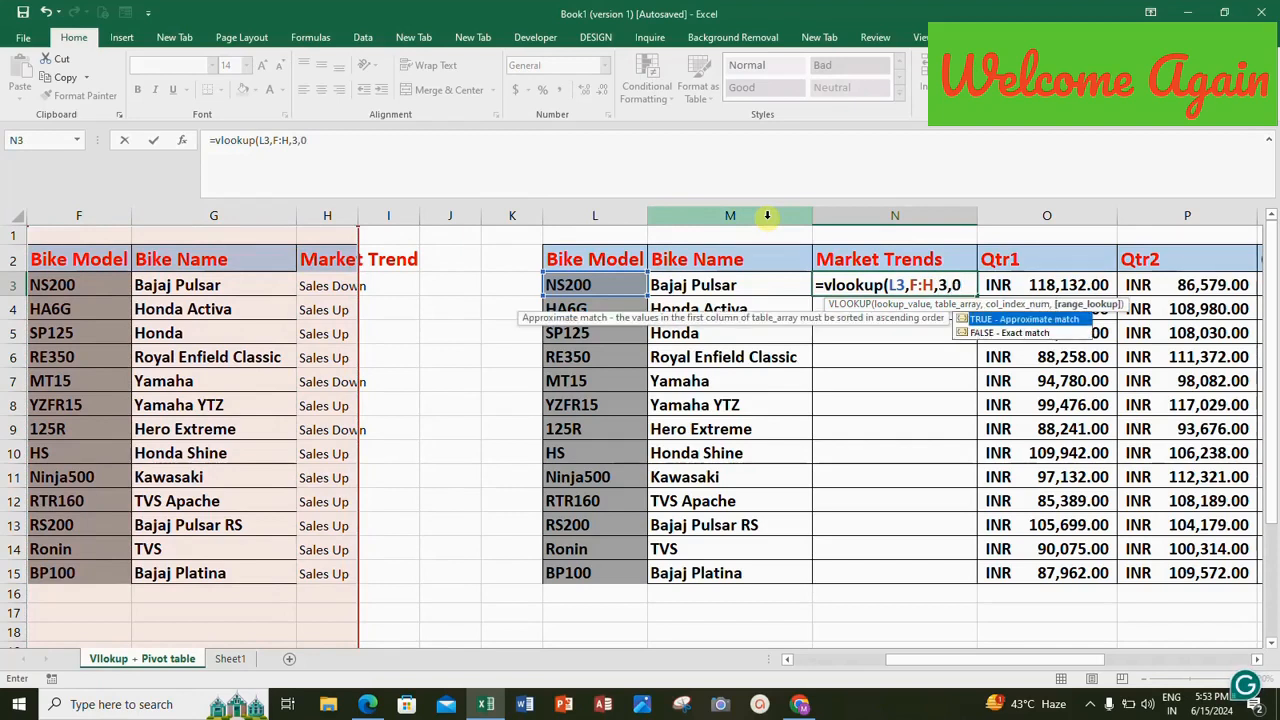
{"action": "type", "text": ")"}
{"action": "key", "text": "Return"}
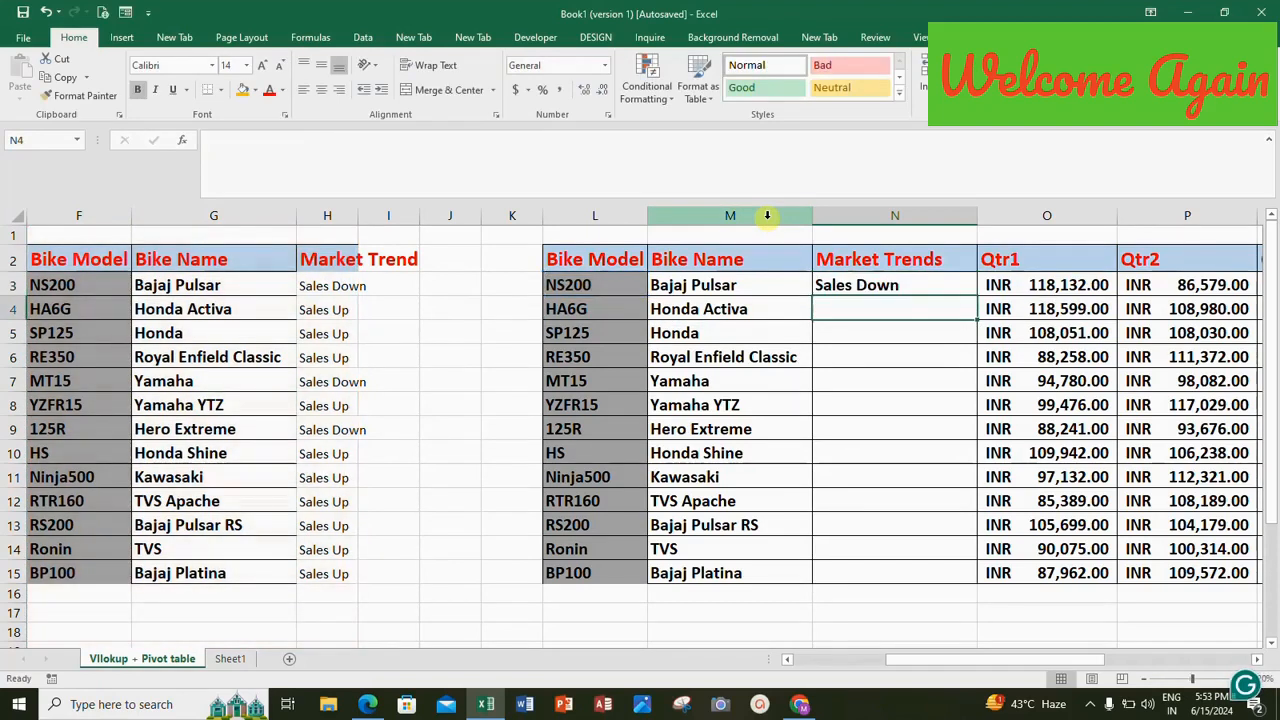
Fill the VLOOKUP formula from N3 down the Market Trends column to row 15.
{"action": "right_click", "coordinate": [860, 287]}
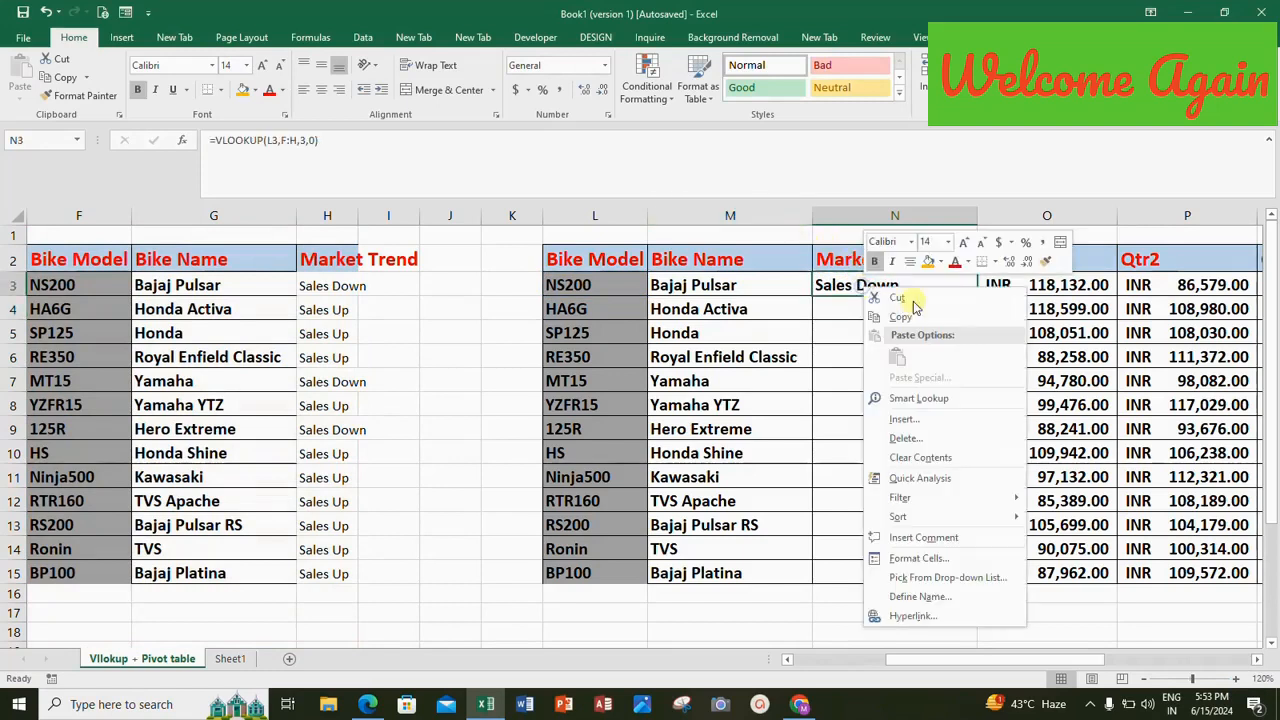
{"action": "key", "text": "Escape"}
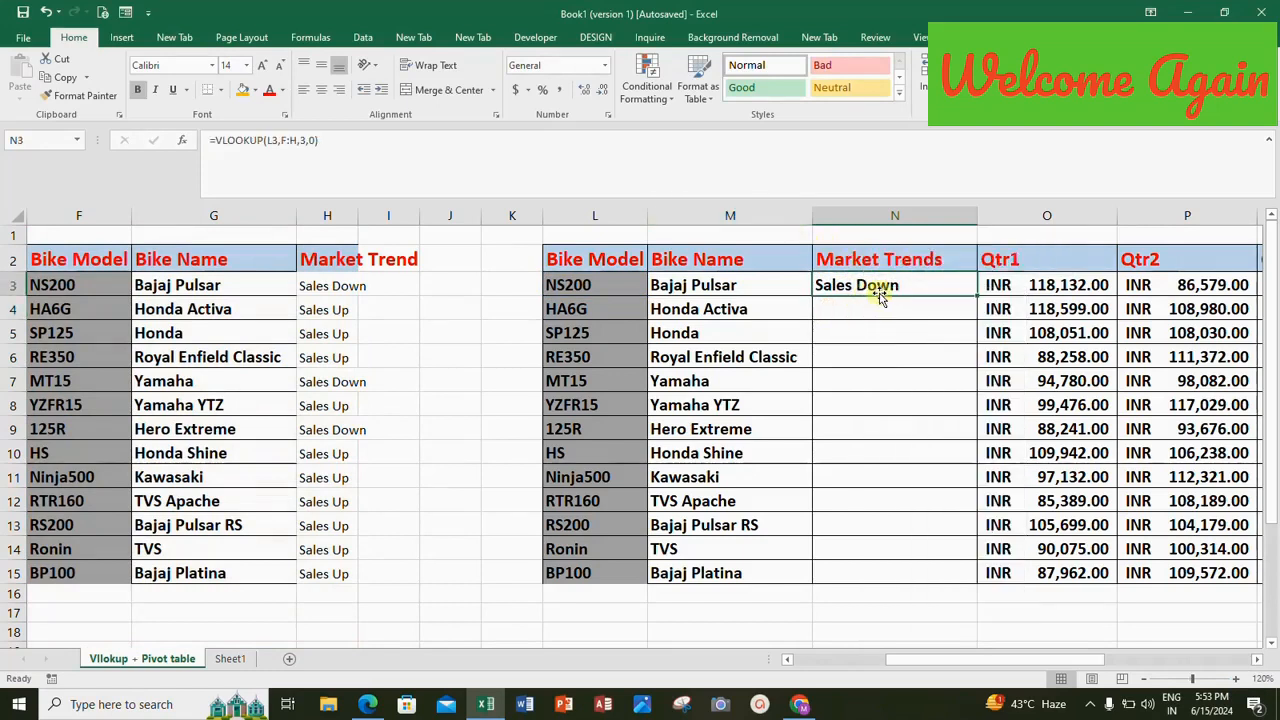
{"action": "double_click", "coordinate": [978, 297]}
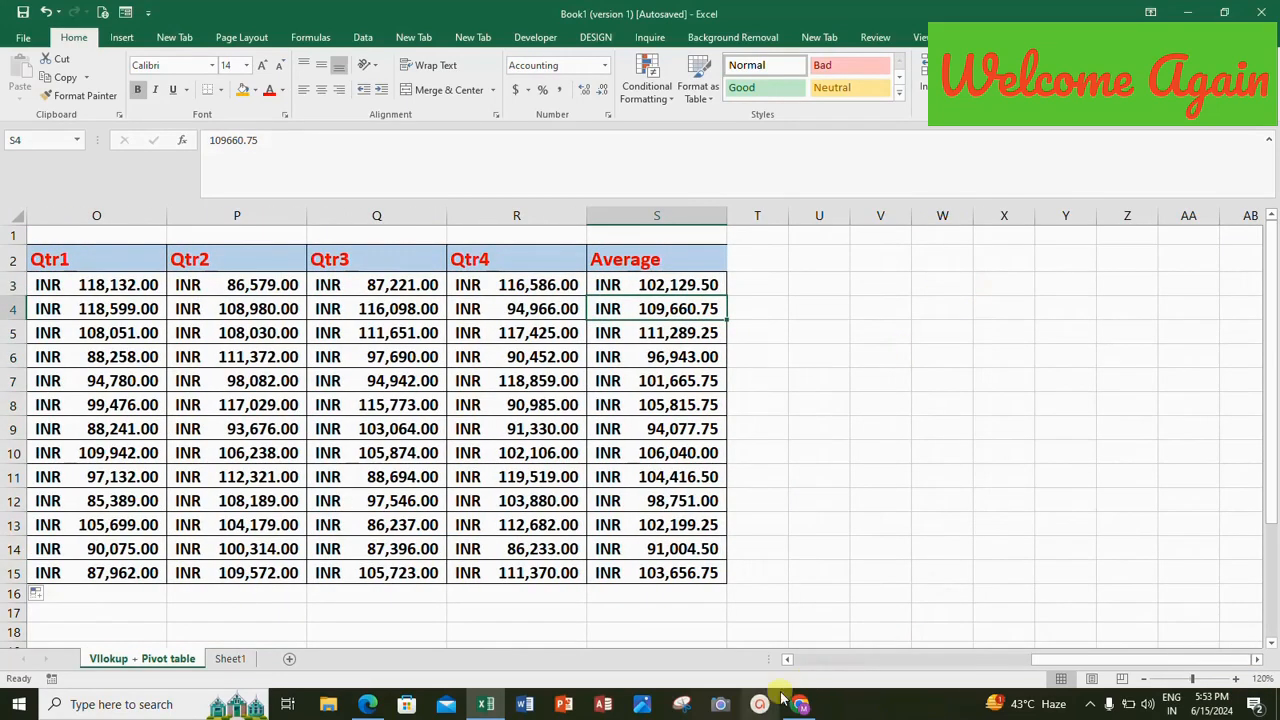
{"action": "left_click_drag", "start_coordinate": [786, 664], "coordinate": [787, 665]}
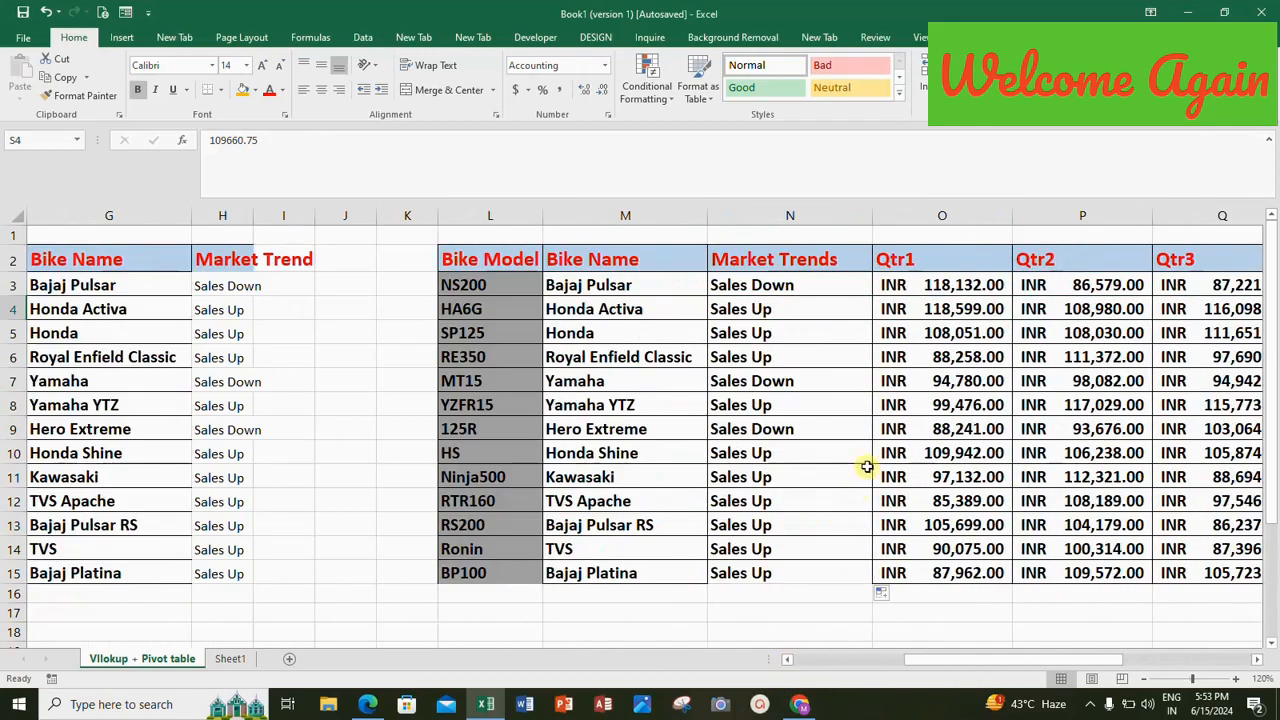
Replace the Market Trends formulas in N3:N15 with their values using Paste Special.
{"action": "left_click", "coordinate": [759, 281]}
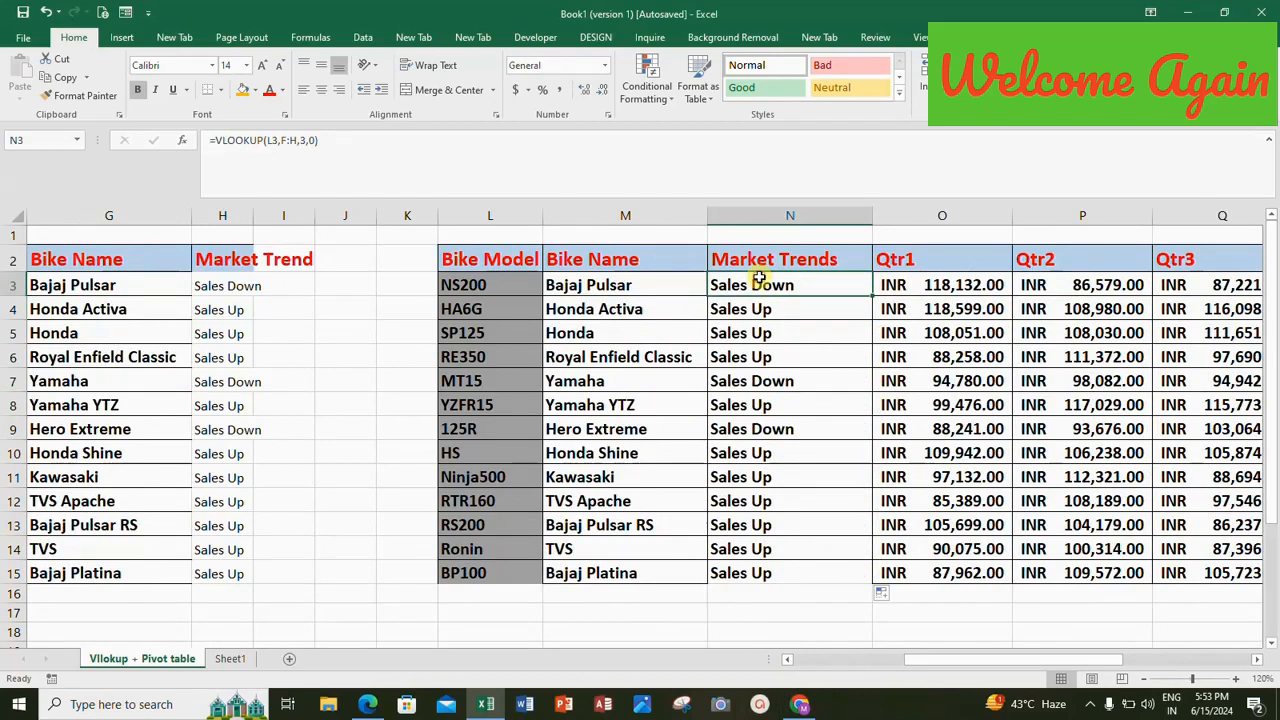
{"action": "key", "text": "shift+Down"}
{"action": "key", "text": "shift+Down"}
{"action": "key", "text": "shift+Down"}
{"action": "key", "text": "shift+Down"}
{"action": "key", "text": "shift+Down"}
{"action": "key", "text": "shift+Down"}
{"action": "key", "text": "shift+Down"}
{"action": "key", "text": "shift+Down"}
{"action": "key", "text": "shift+Down"}
{"action": "key", "text": "shift+Down"}
{"action": "key", "text": "shift+Down"}
{"action": "key", "text": "shift+Down"}
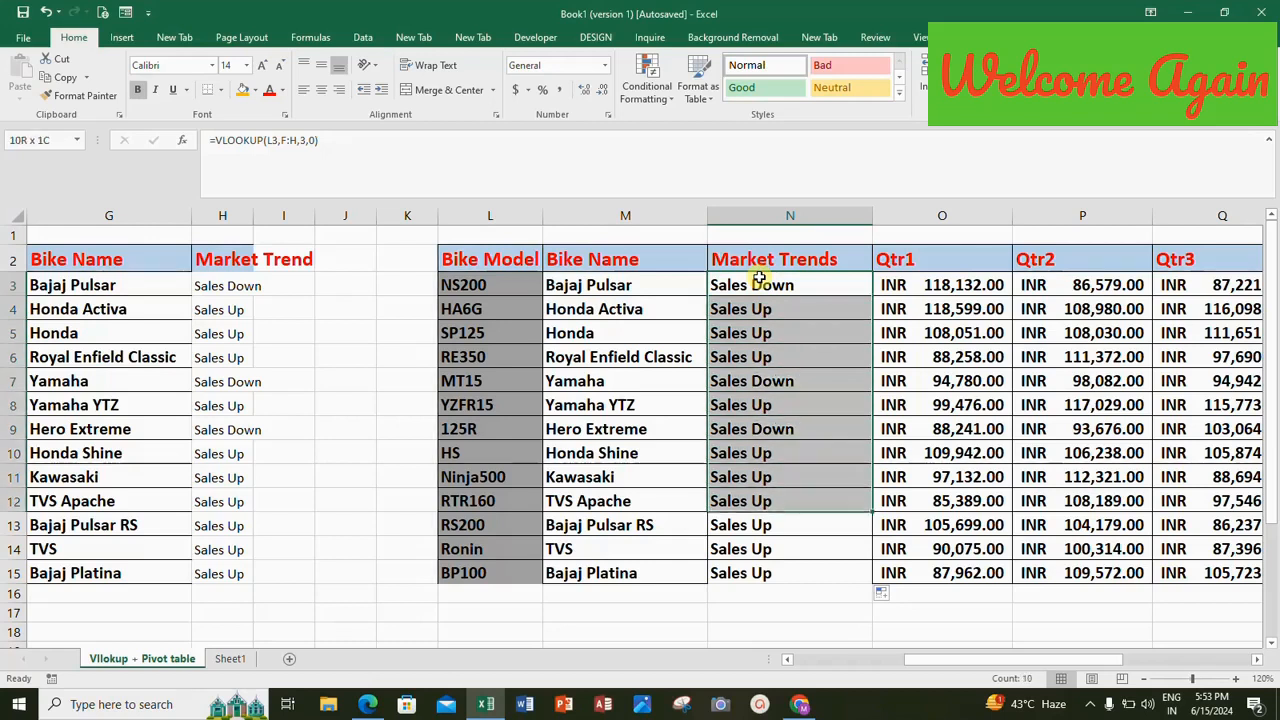
{"action": "key", "text": "ctrl+c"}
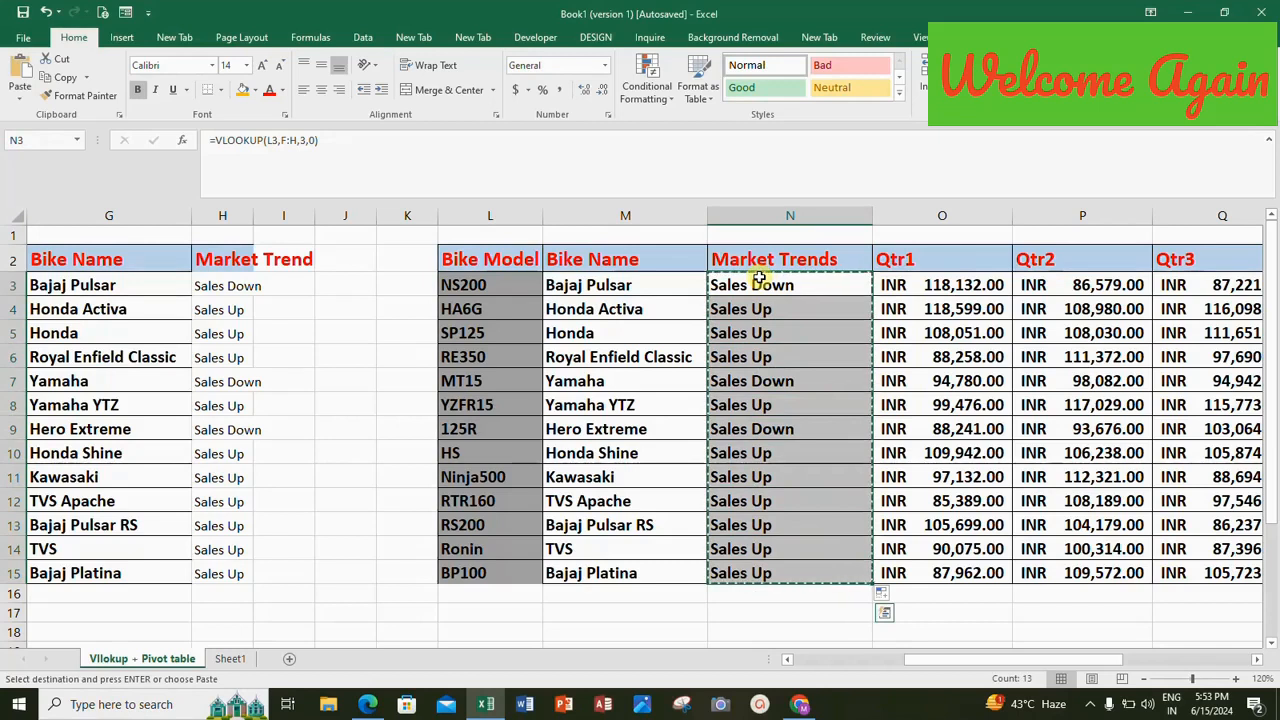
{"action": "key", "text": "ctrl+alt+v"}
{"action": "key", "text": "v"}
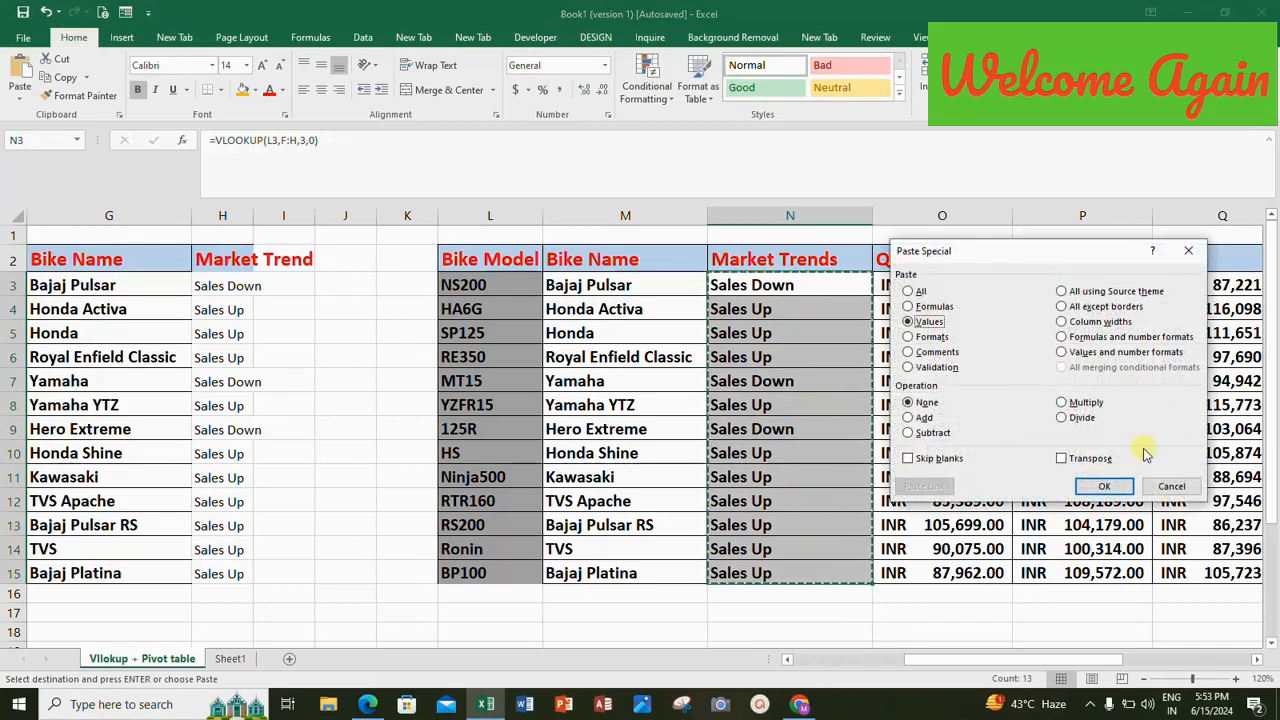
{"action": "left_click", "coordinate": [1104, 486]}
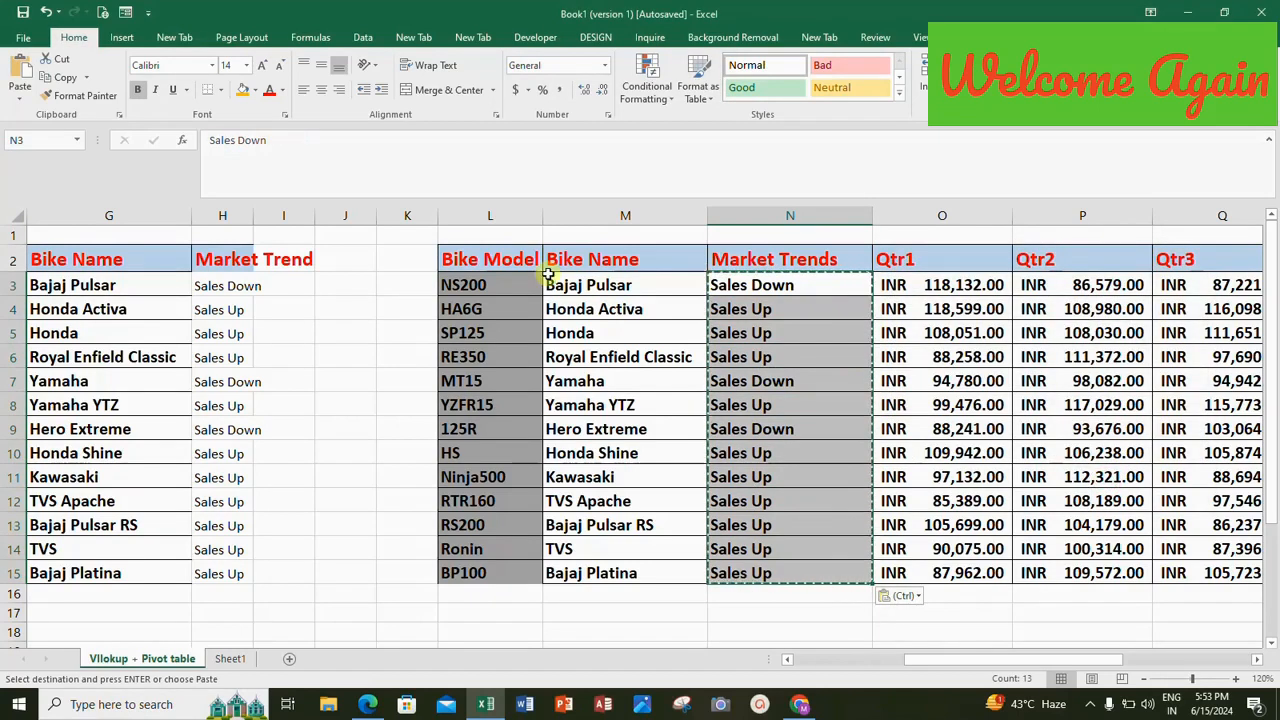
Return to the bike model PivotTable and bring up its field list.
{"action": "left_click", "coordinate": [490, 263]}
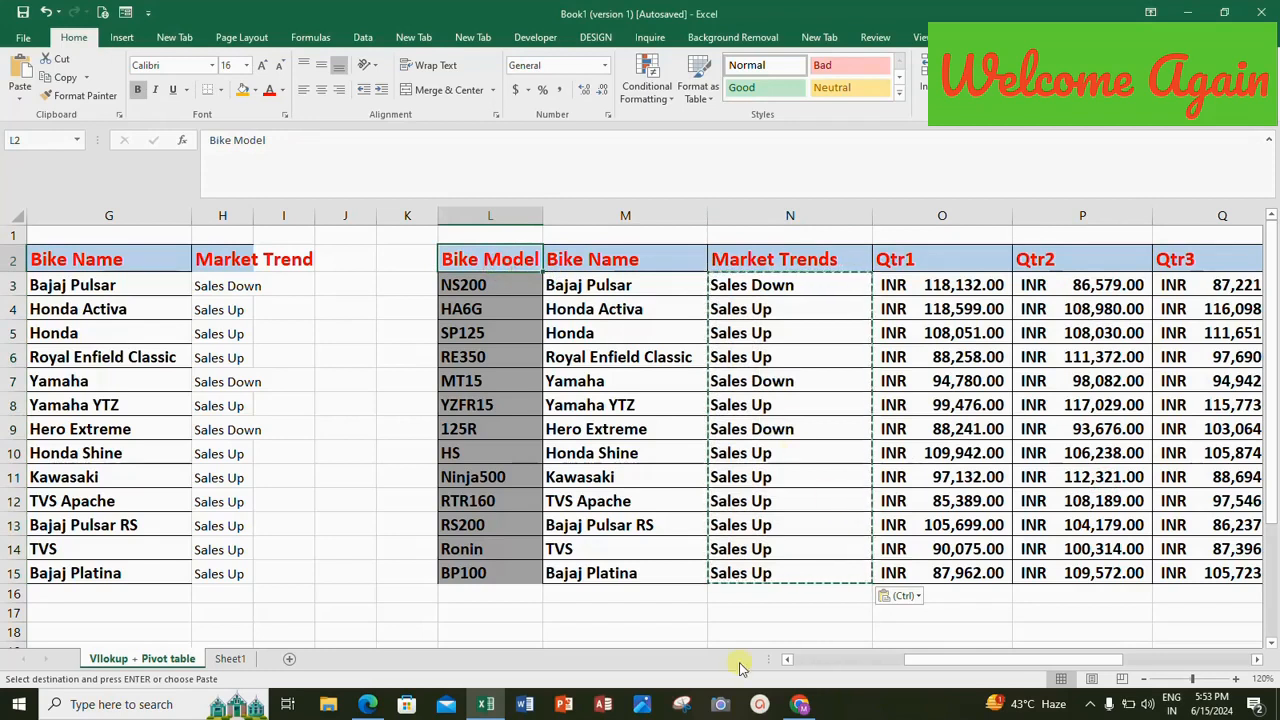
{"action": "left_click", "coordinate": [789, 660]}
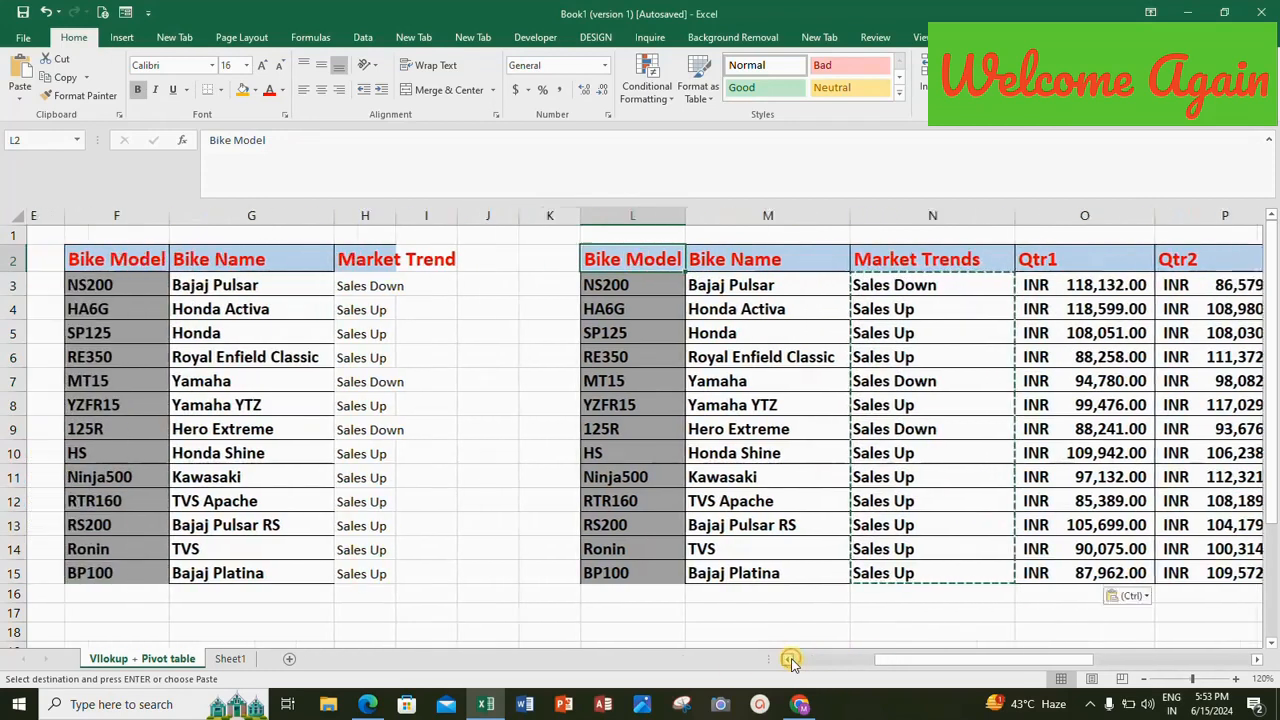
{"action": "left_click", "coordinate": [789, 660]}
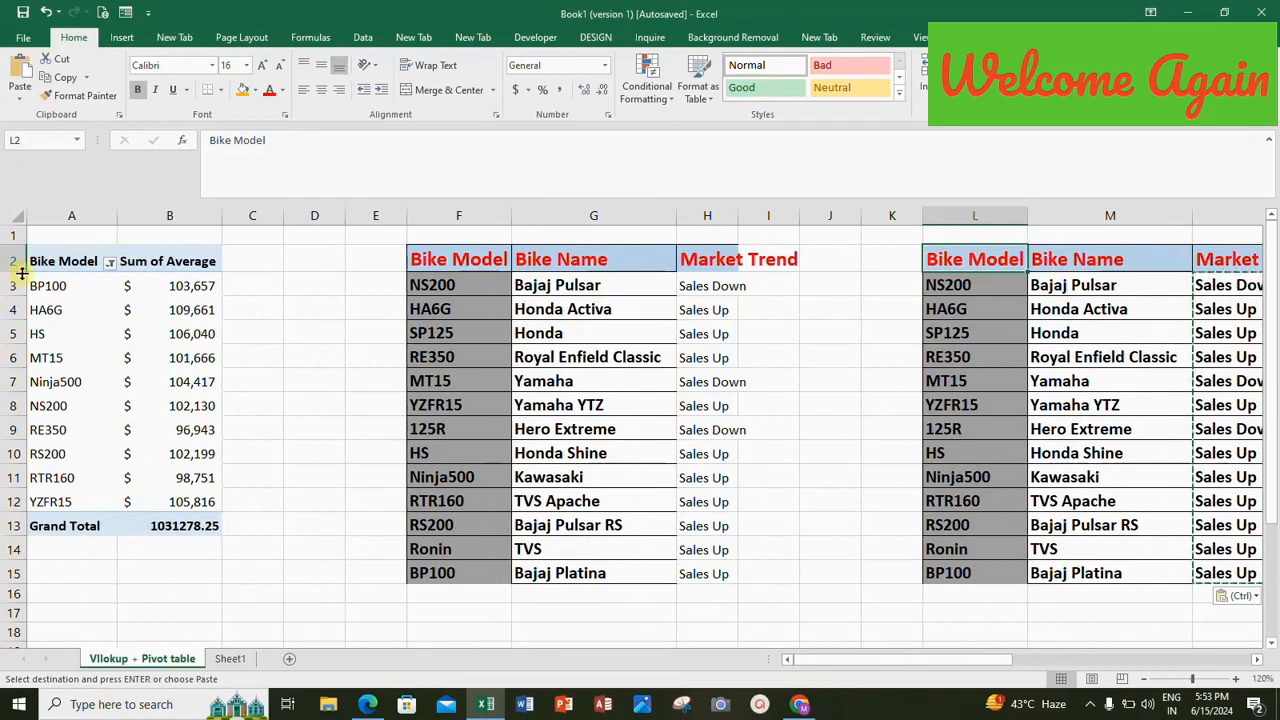
{"action": "left_click", "coordinate": [130, 259]}
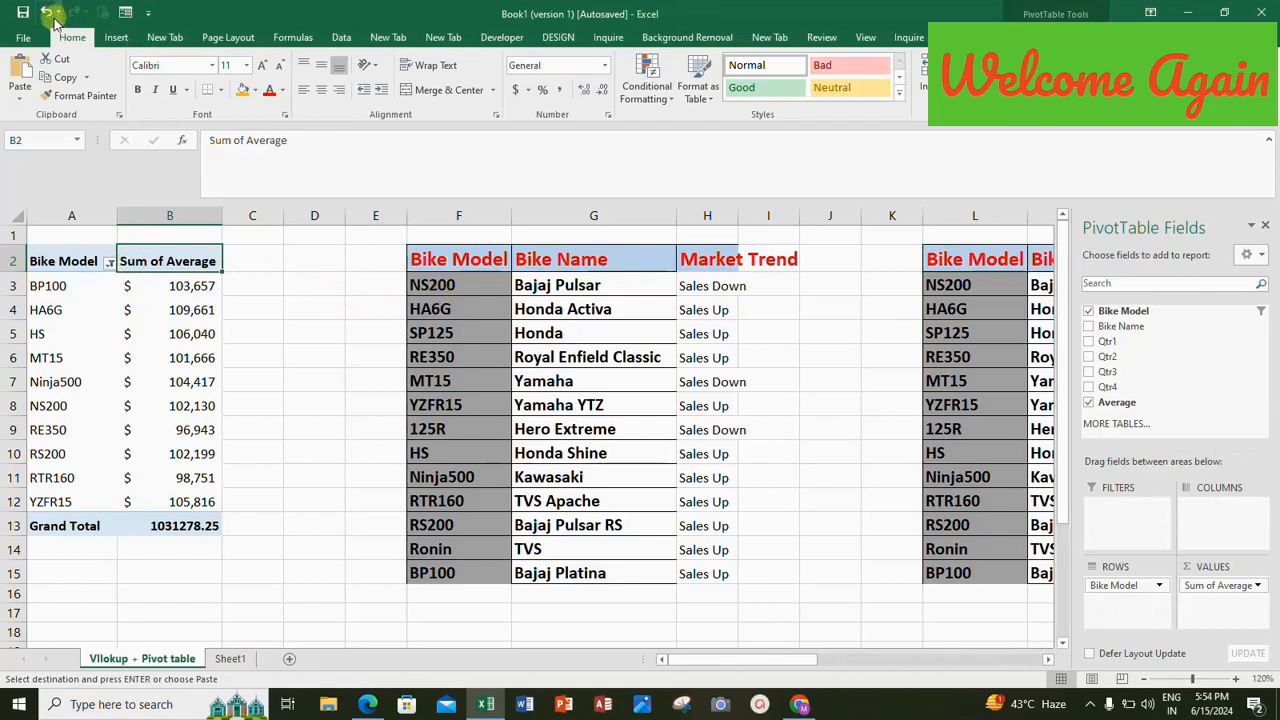
Save the workbook in the Documents folder as "Vllokup pivot" in Excel Workbook format.
{"action": "left_click", "coordinate": [21, 12]}
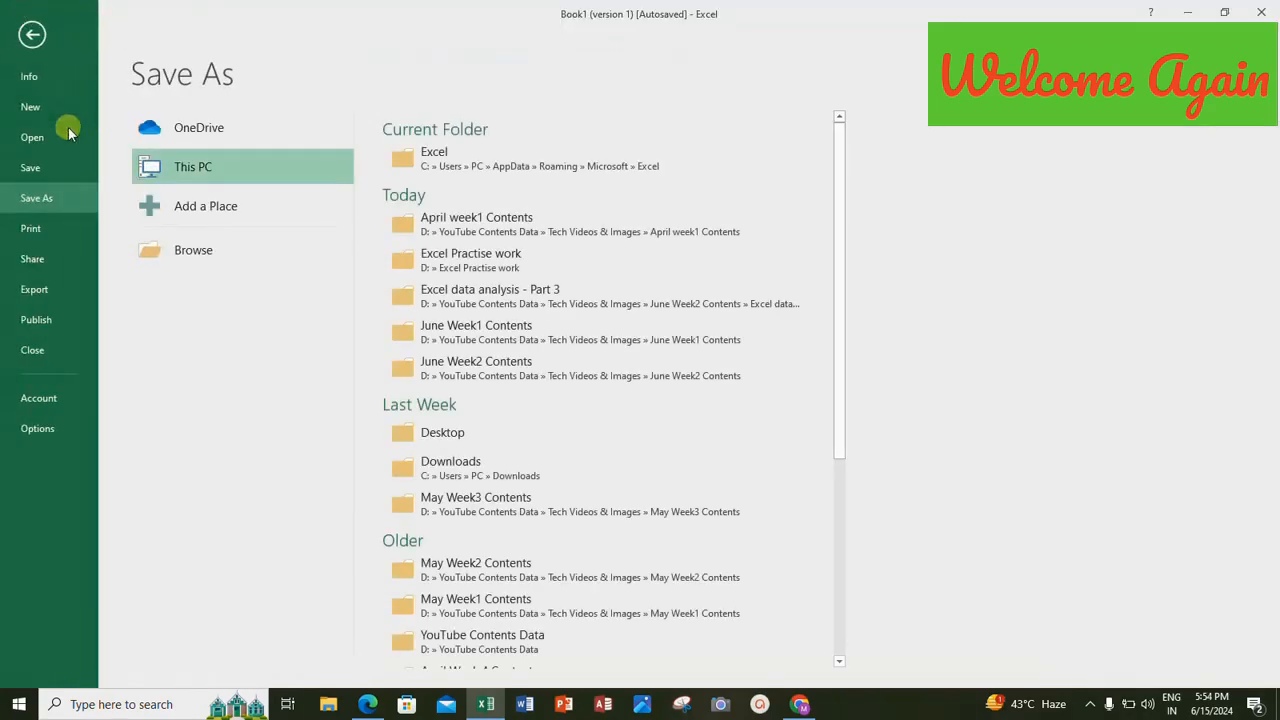
{"action": "left_click", "coordinate": [170, 248]}
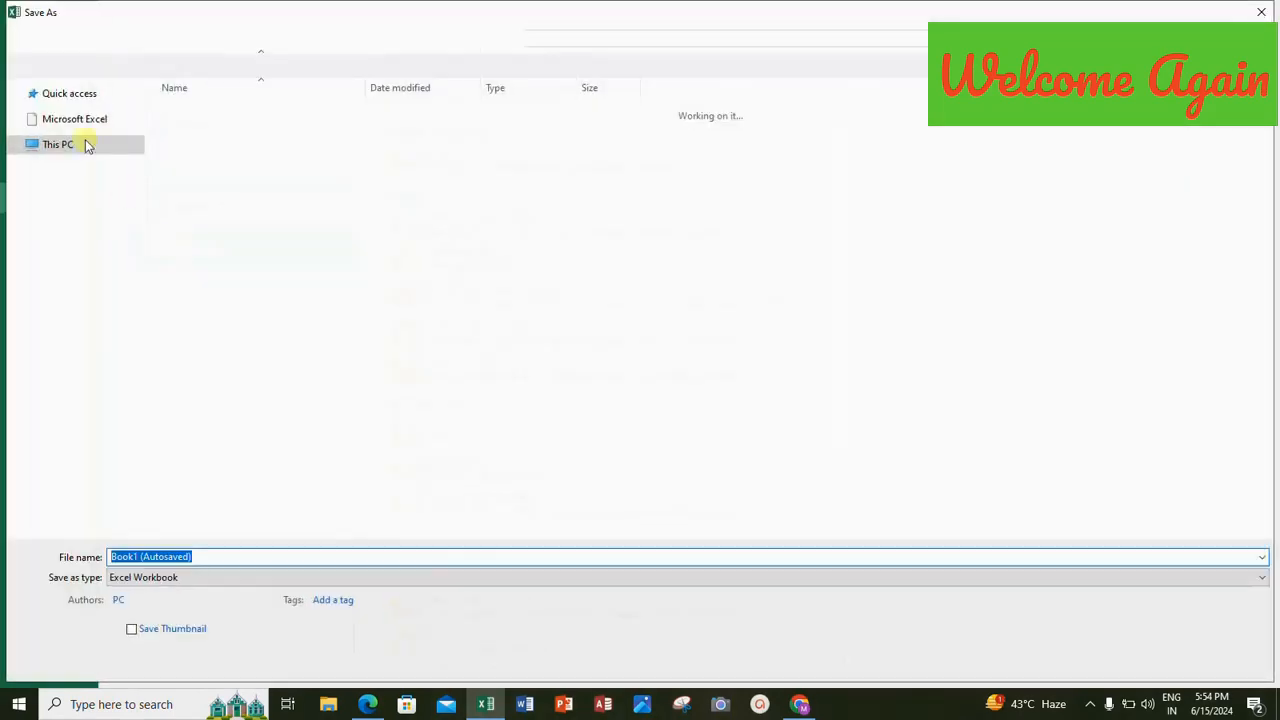
{"action": "left_click_drag", "start_coordinate": [71, 123], "coordinate": [64, 118]}
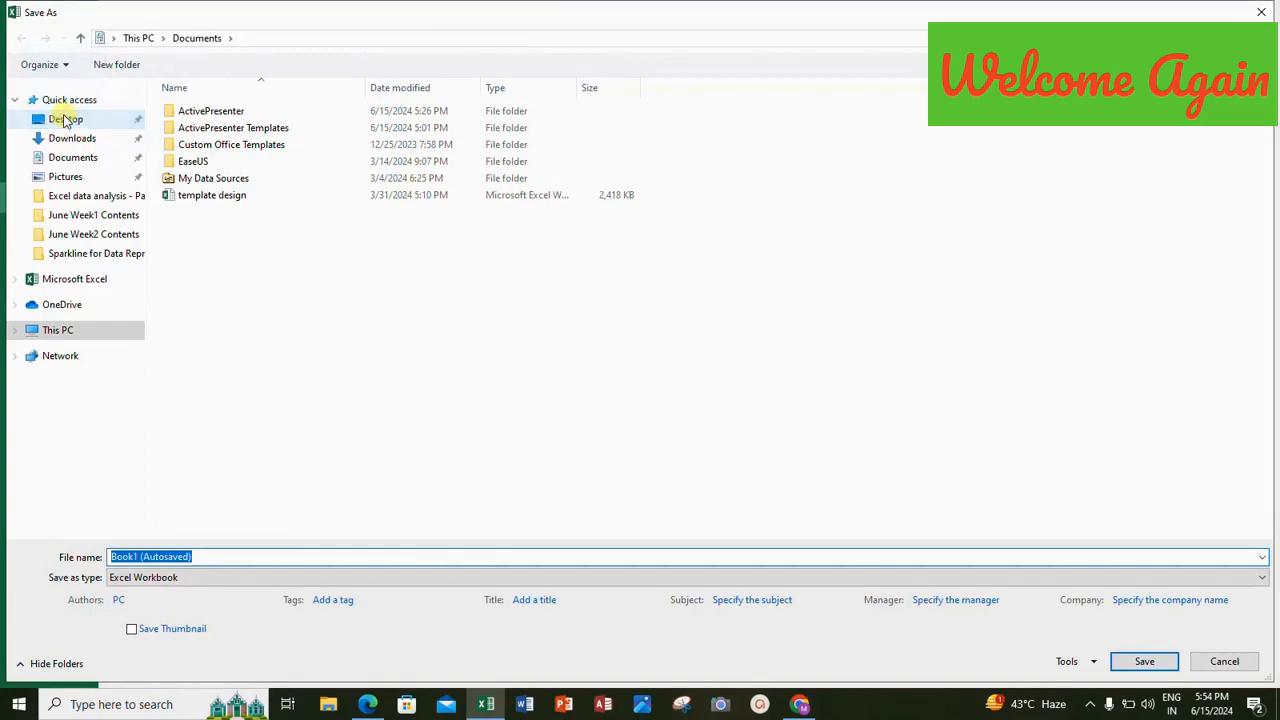
{"action": "left_click", "coordinate": [192, 558]}
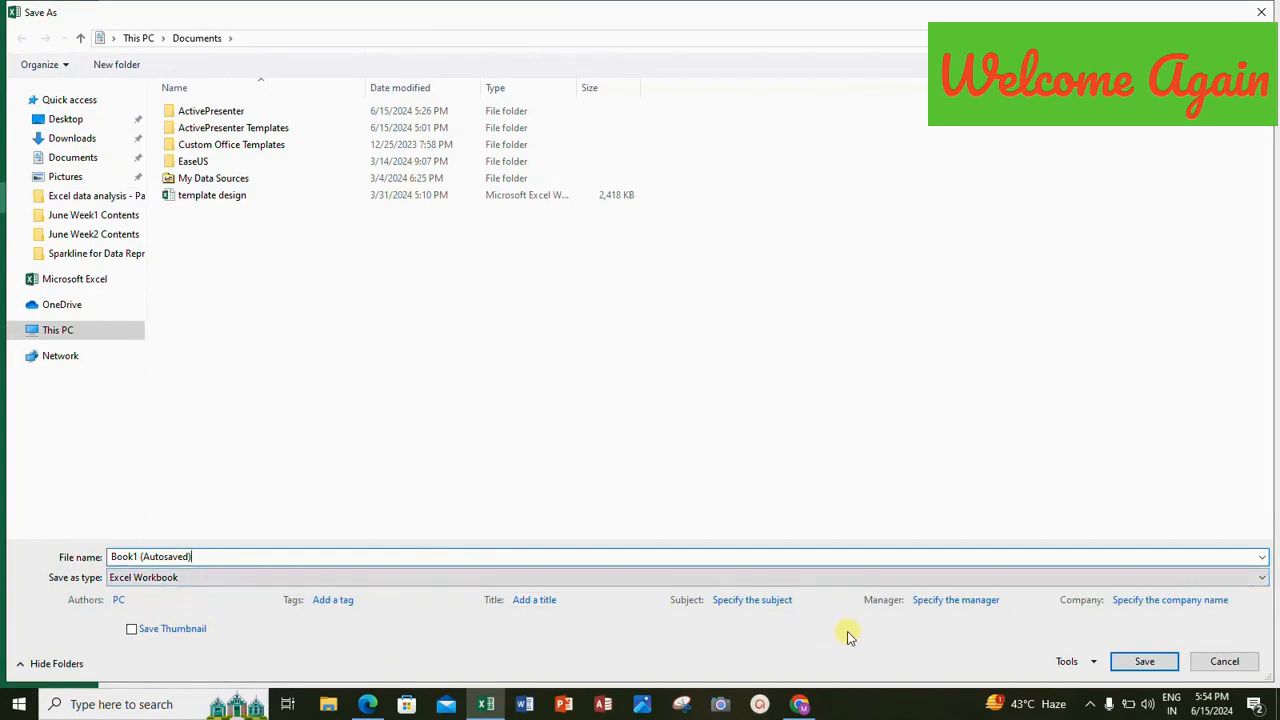
{"action": "key", "text": "BackSpace"}
{"action": "key", "text": "BackSpace"}
{"action": "key", "text": "BackSpace"}
{"action": "key", "text": "BackSpace"}
{"action": "key", "text": "BackSpace"}
{"action": "key", "text": "BackSpace"}
{"action": "key", "text": "BackSpace"}
{"action": "key", "text": "BackSpace"}
{"action": "key", "text": "BackSpace"}
{"action": "key", "text": "BackSpace"}
{"action": "key", "text": "BackSpace"}
{"action": "key", "text": "BackSpace"}
{"action": "key", "text": "BackSpace"}
{"action": "key", "text": "BackSpace"}
{"action": "key", "text": "BackSpace"}
{"action": "key", "text": "BackSpace"}
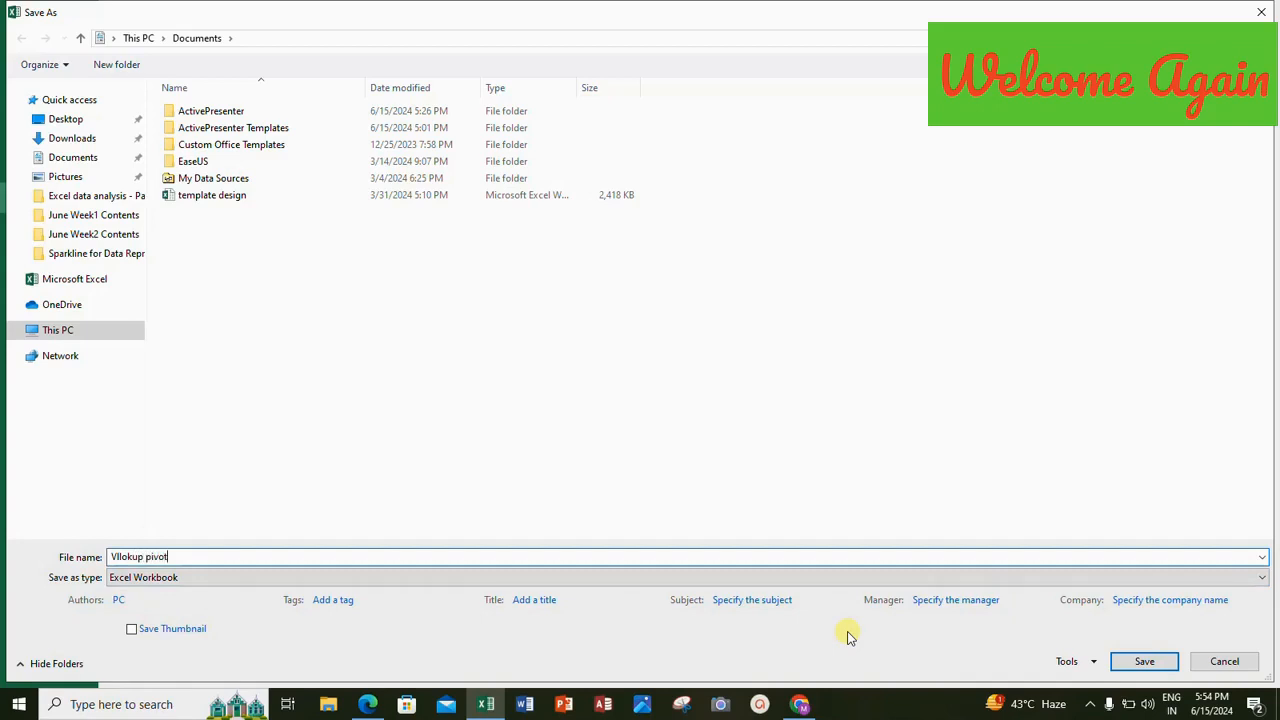
{"action": "left_click", "coordinate": [1145, 661]}
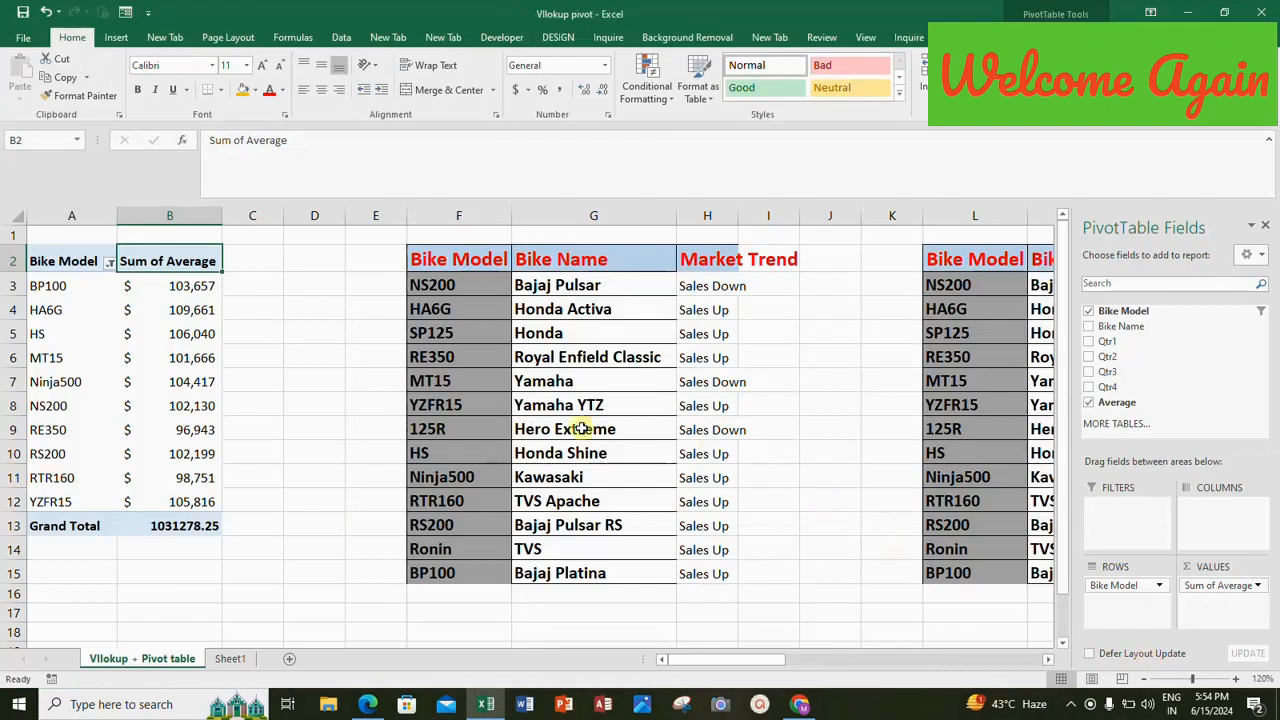
Refresh the PivotTable to load the new Market Trends field from the source table.
{"action": "left_click", "coordinate": [57, 258]}
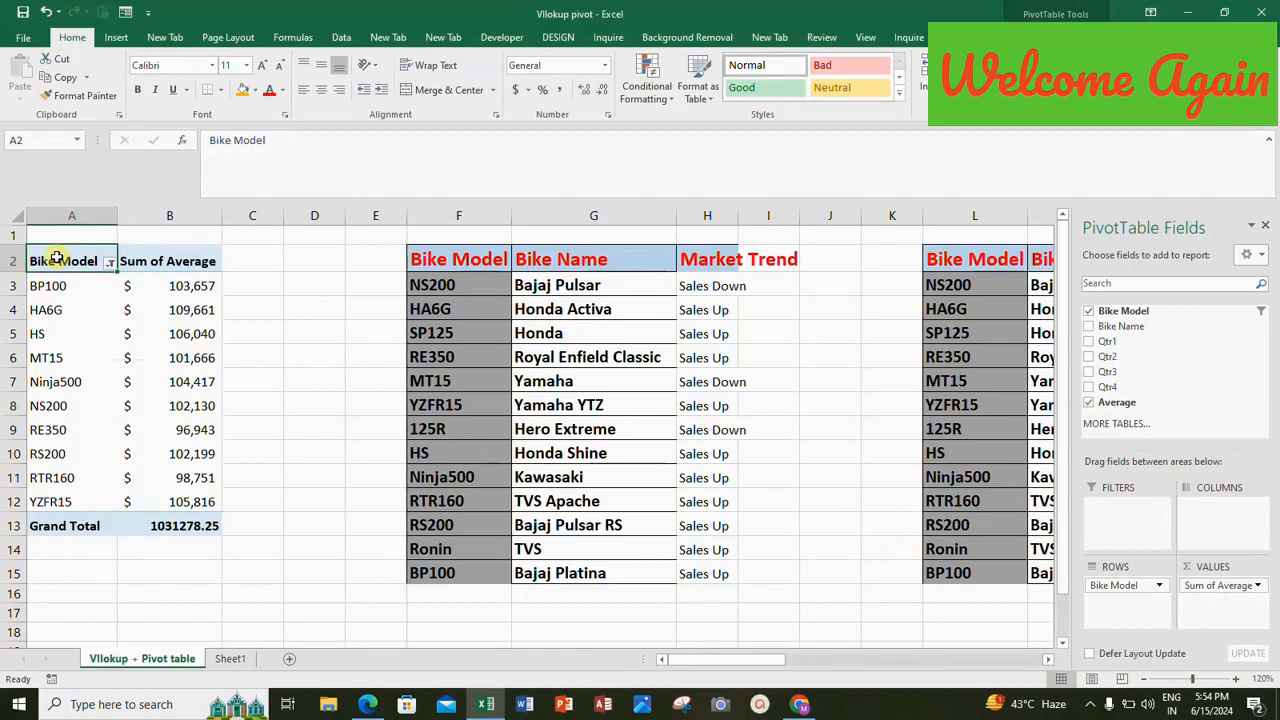
{"action": "right_click", "coordinate": [57, 258]}
{"action": "left_click", "coordinate": [82, 310]}
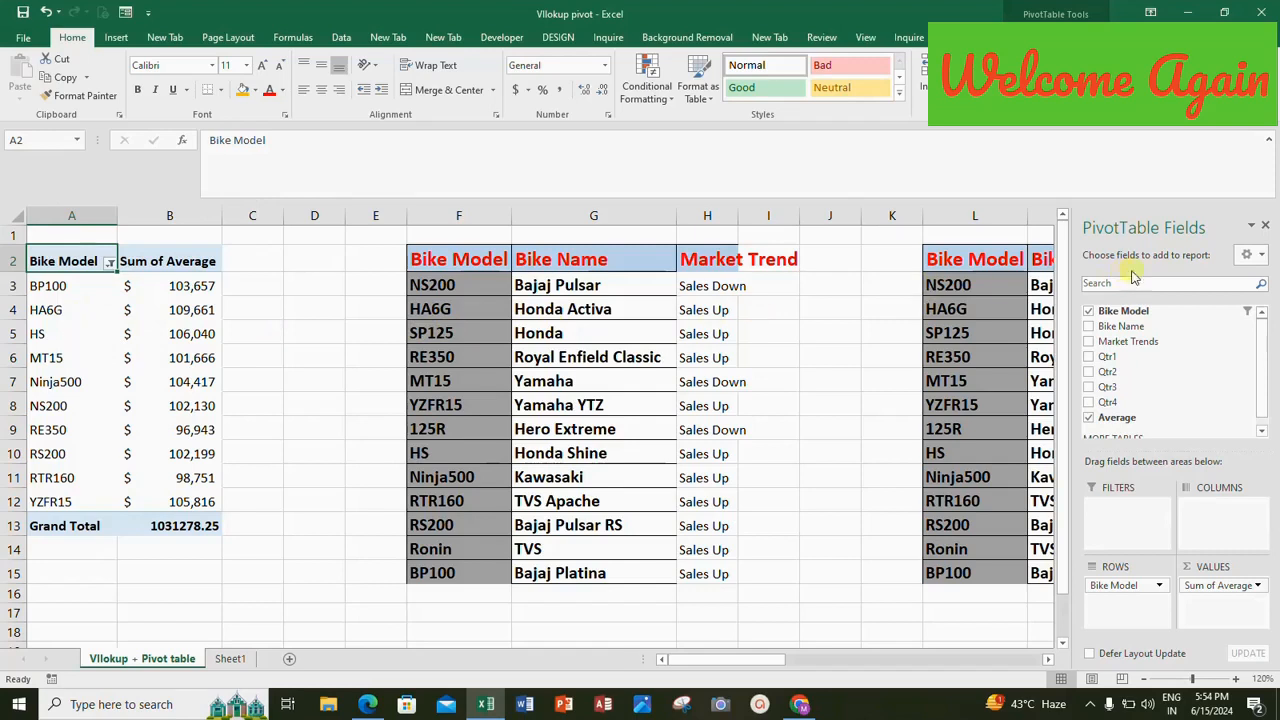
Look through the refreshed PivotTable field list and close it.
{"action": "right_click", "coordinate": [1263, 432]}
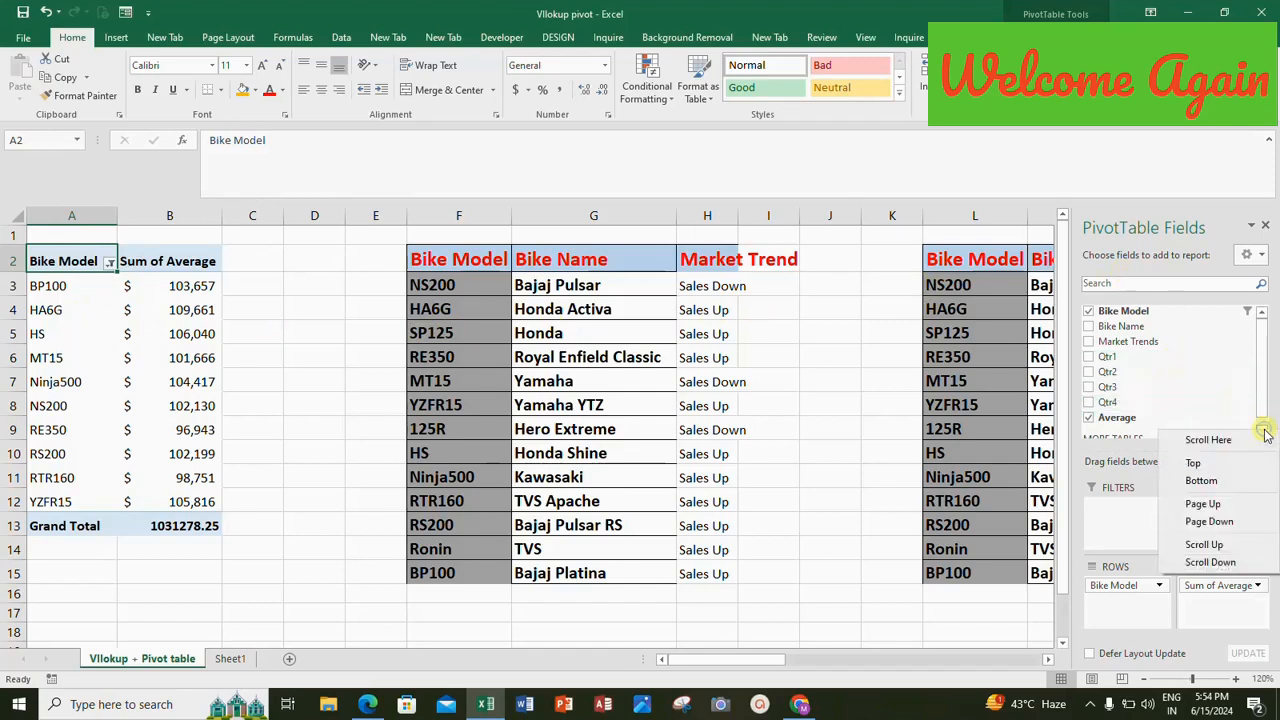
{"action": "left_click", "coordinate": [1262, 403]}
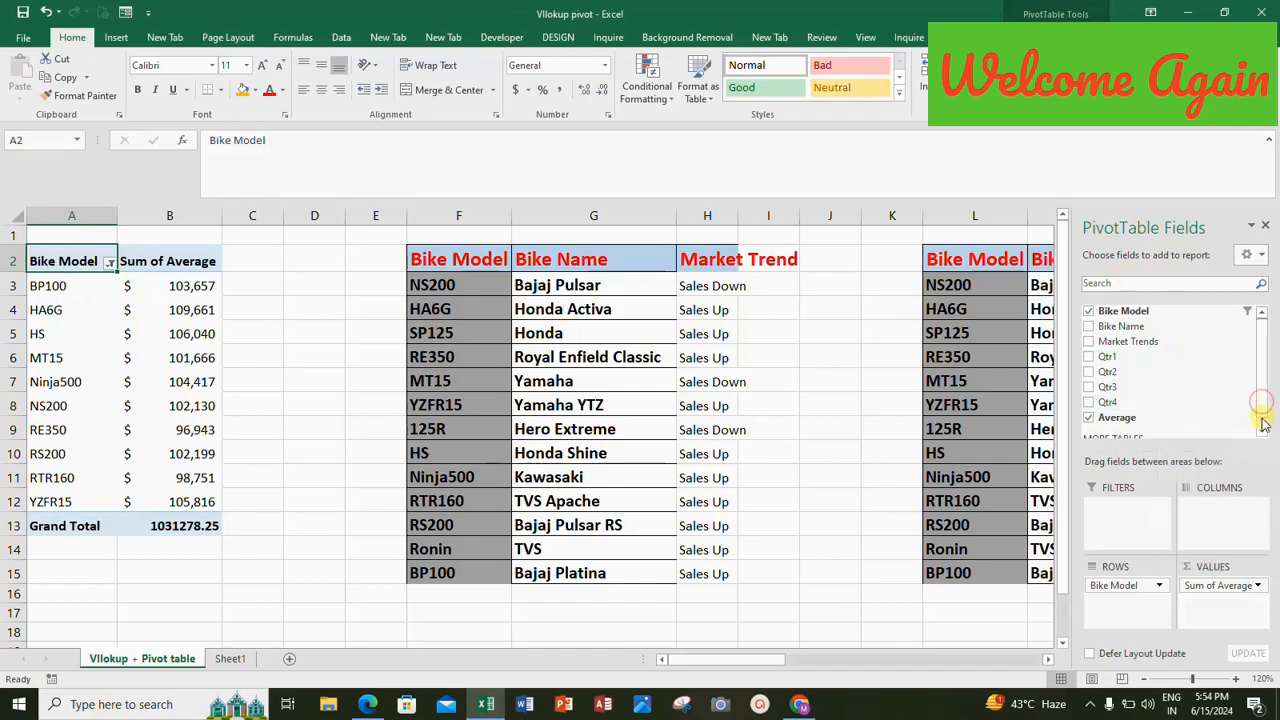
{"action": "left_click", "coordinate": [1262, 425]}
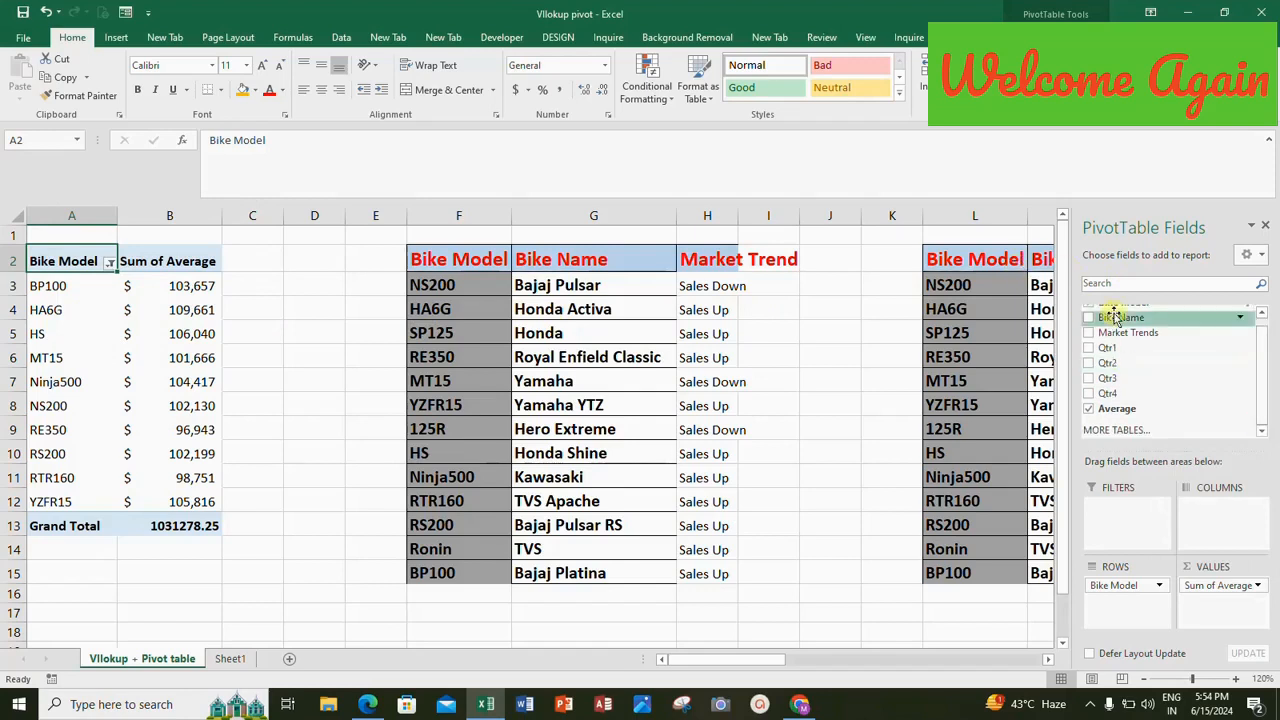
{"action": "left_click", "coordinate": [1265, 228]}
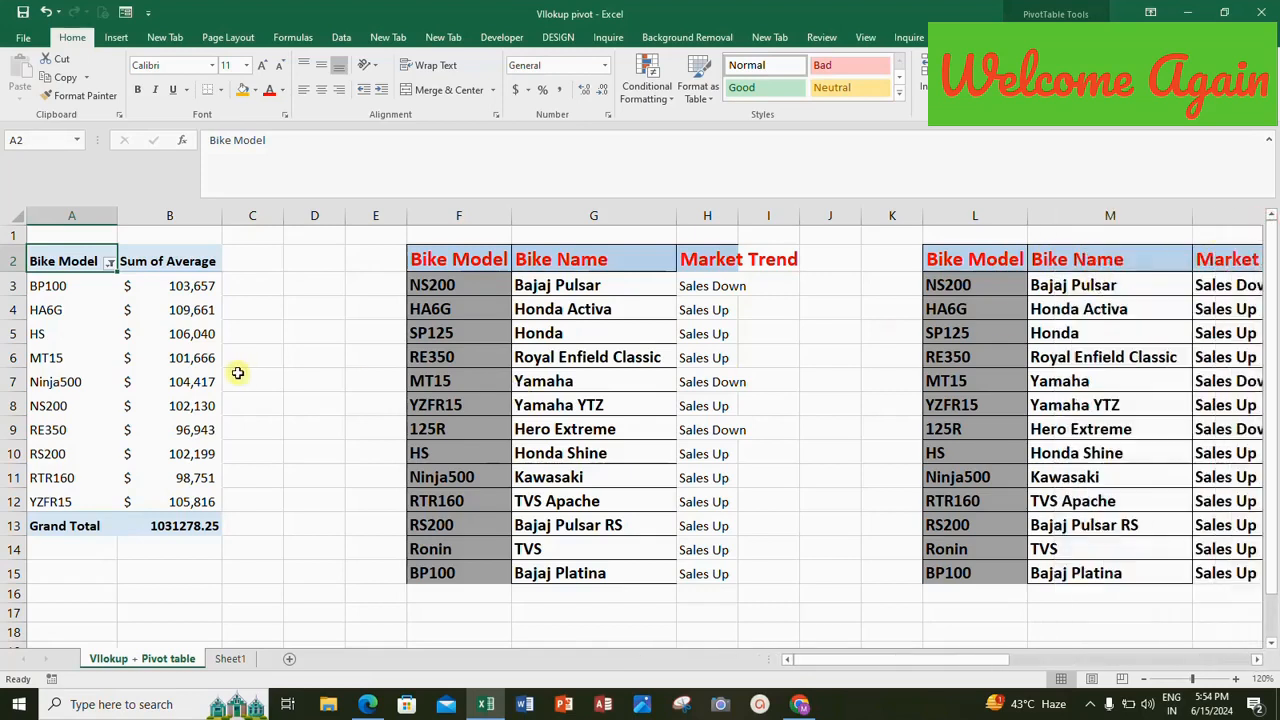
{"action": "left_click", "coordinate": [995, 334]}
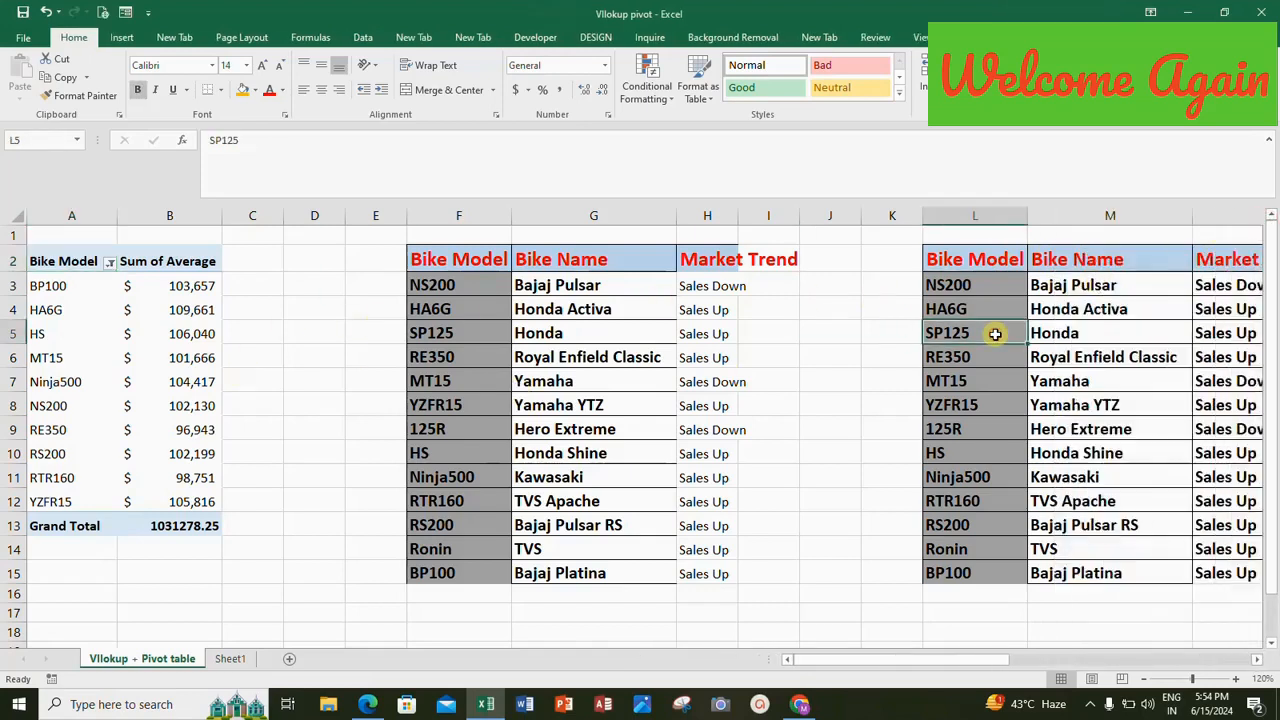
{"action": "right_click", "coordinate": [995, 334]}
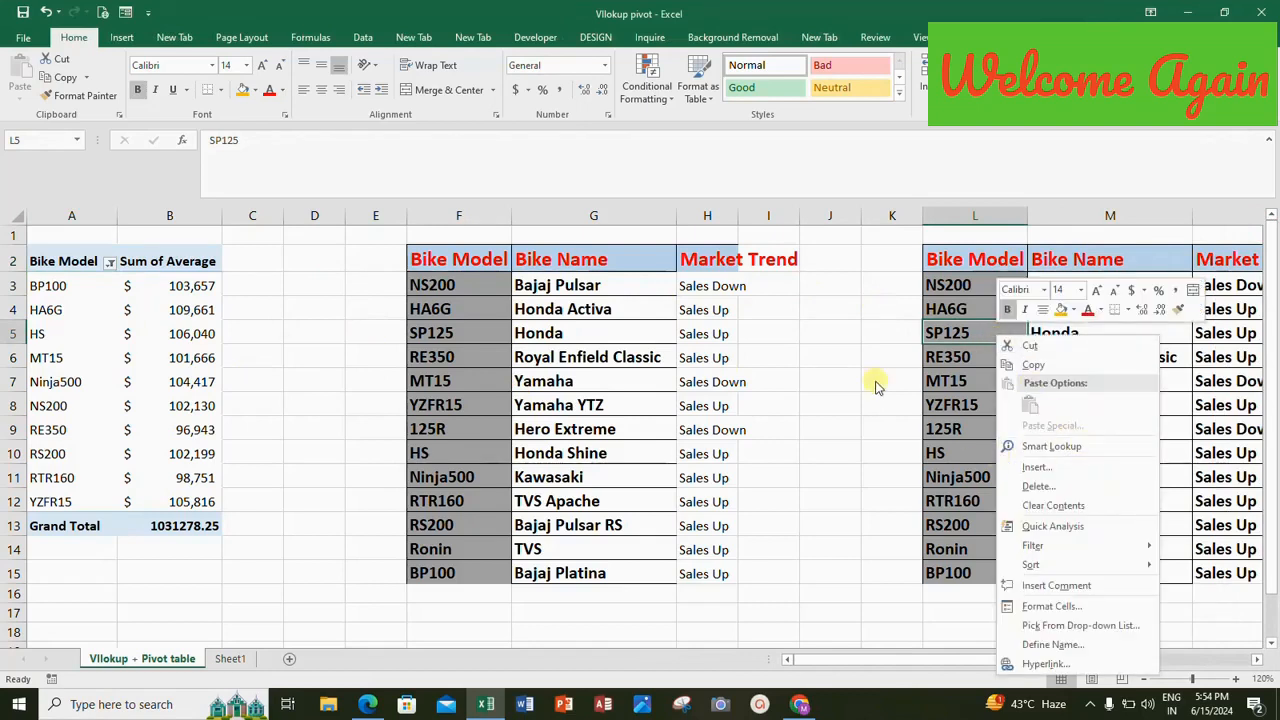
{"action": "key", "text": "Escape"}
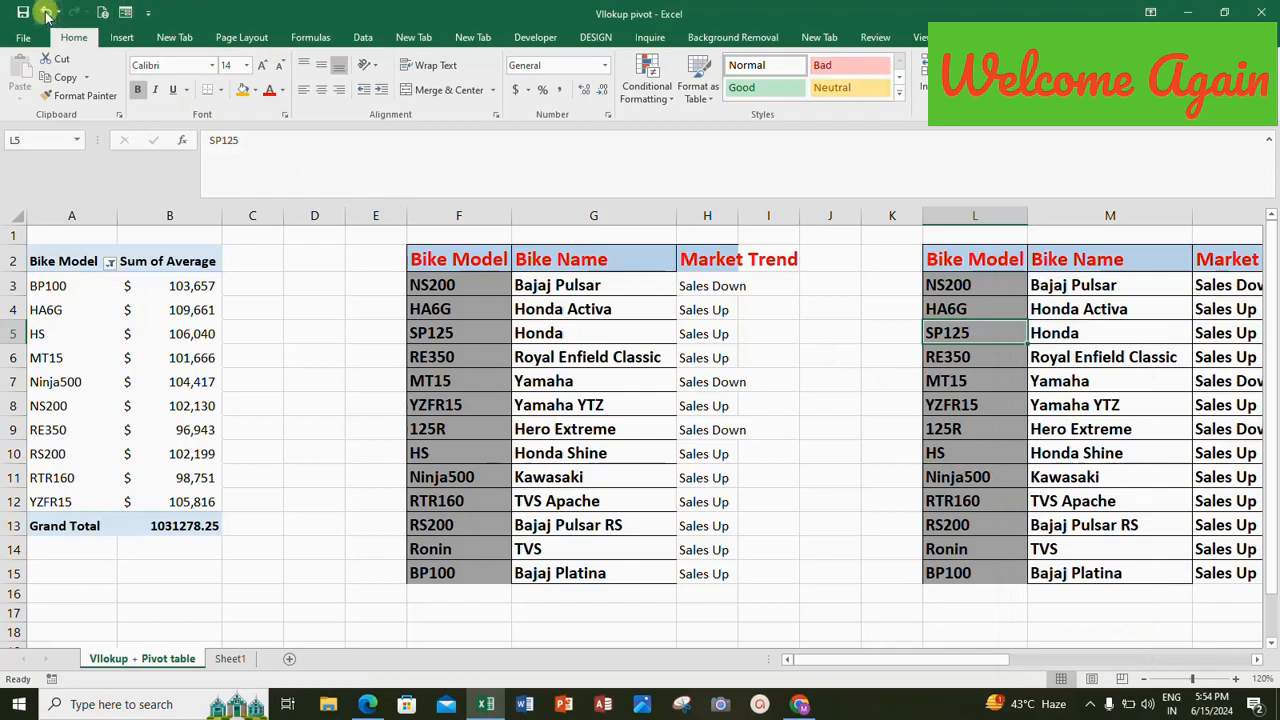
Refresh the PivotTable again from its BP100 row and select the Sum of Average header.
{"action": "left_click", "coordinate": [80, 343]}
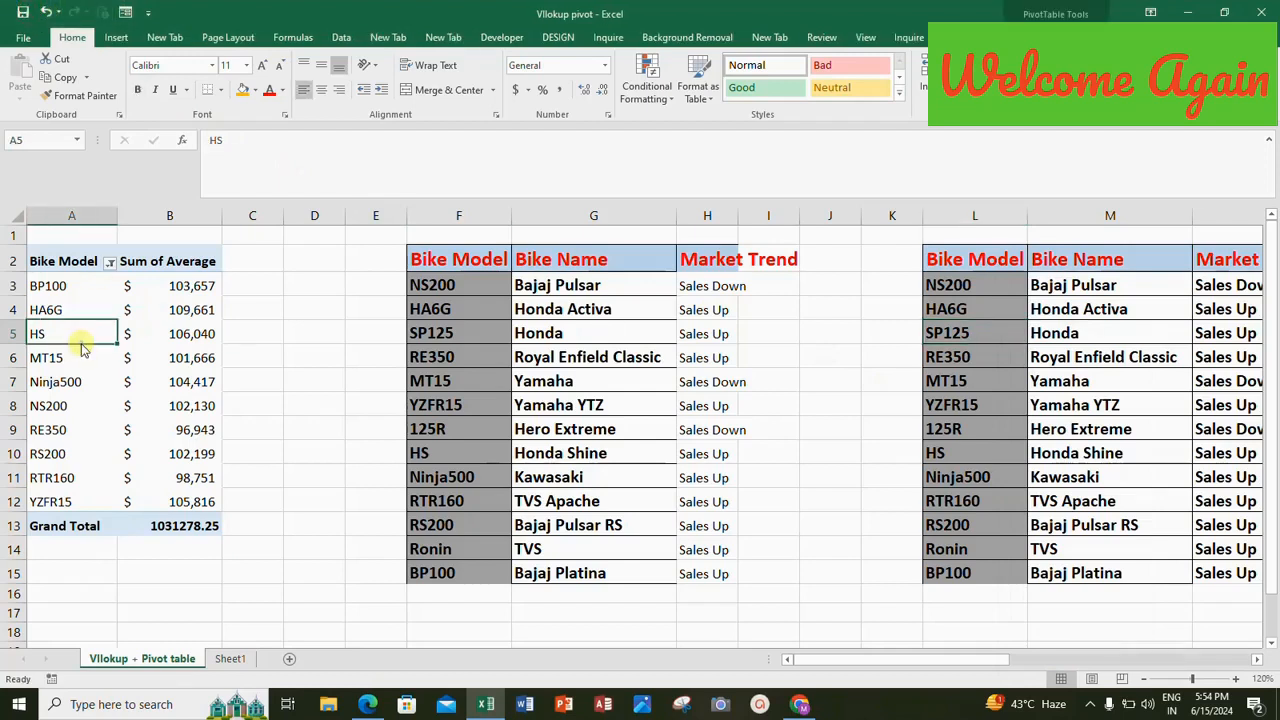
{"action": "right_click", "coordinate": [75, 286]}
{"action": "left_click", "coordinate": [131, 338]}
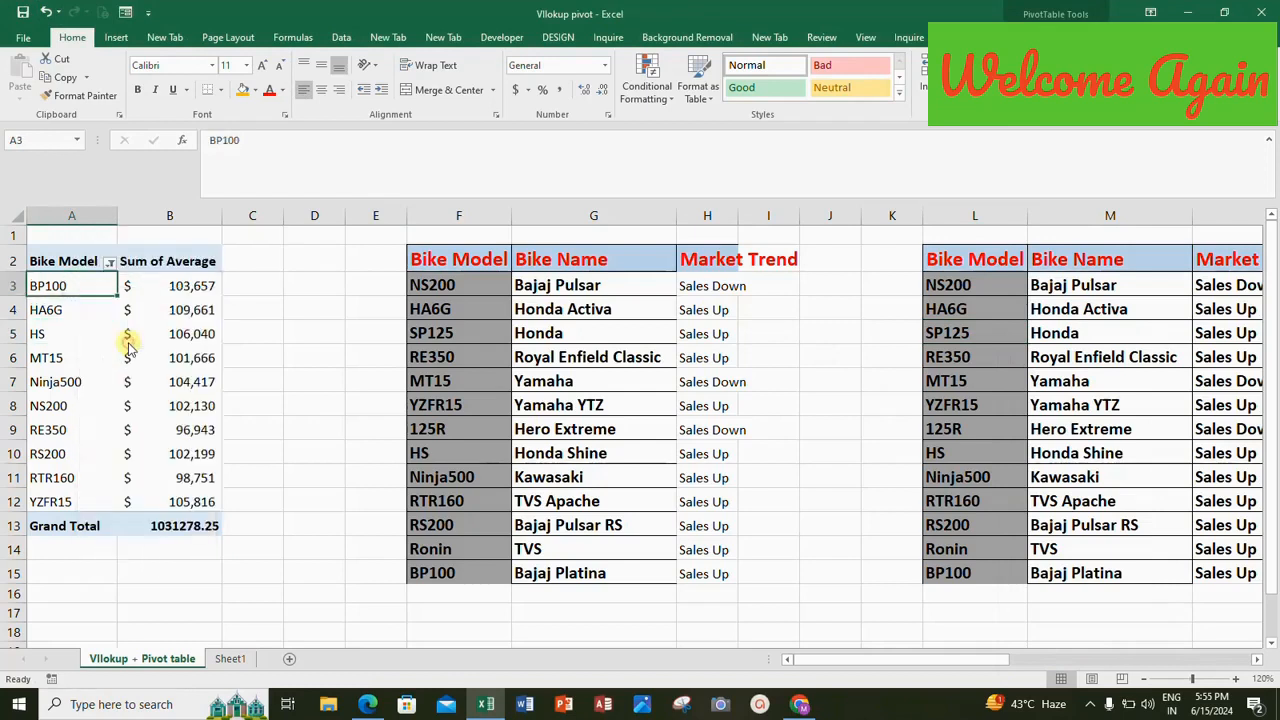
{"action": "left_click", "coordinate": [195, 261]}
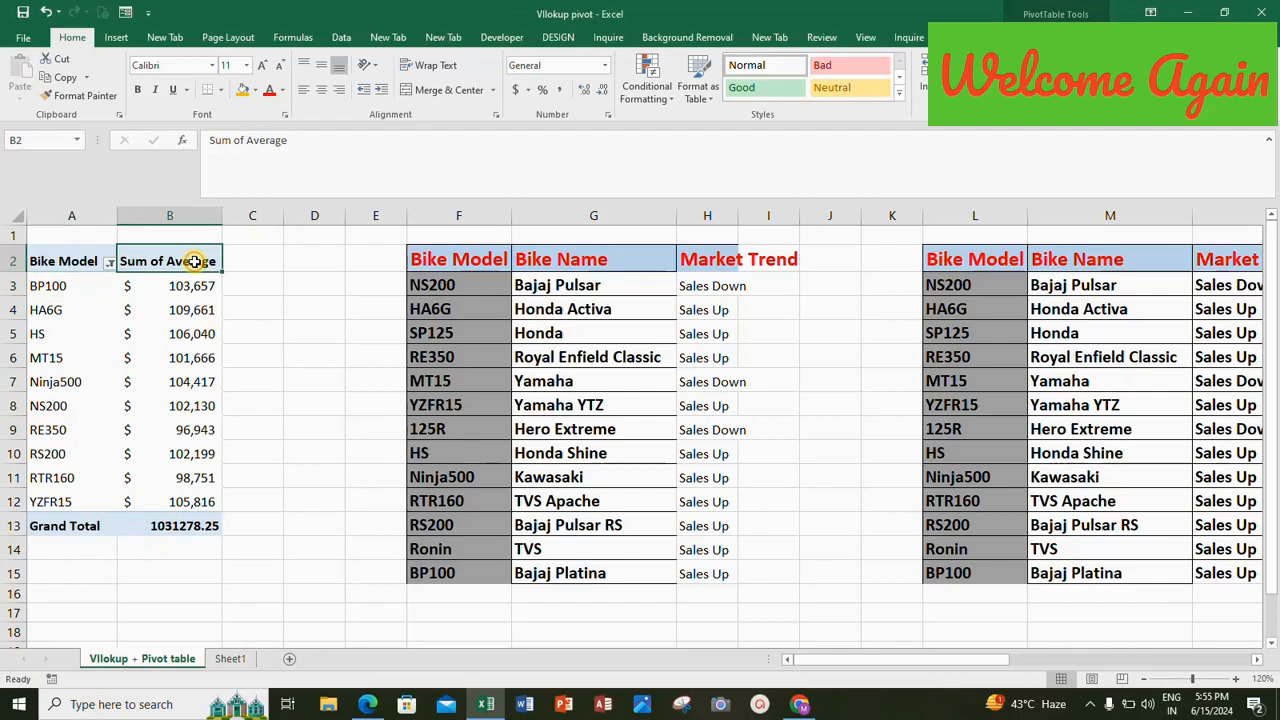
Show the PivotTable field list and add the Market Trends field to the rows area beneath Bike Model.
{"action": "right_click", "coordinate": [195, 261]}
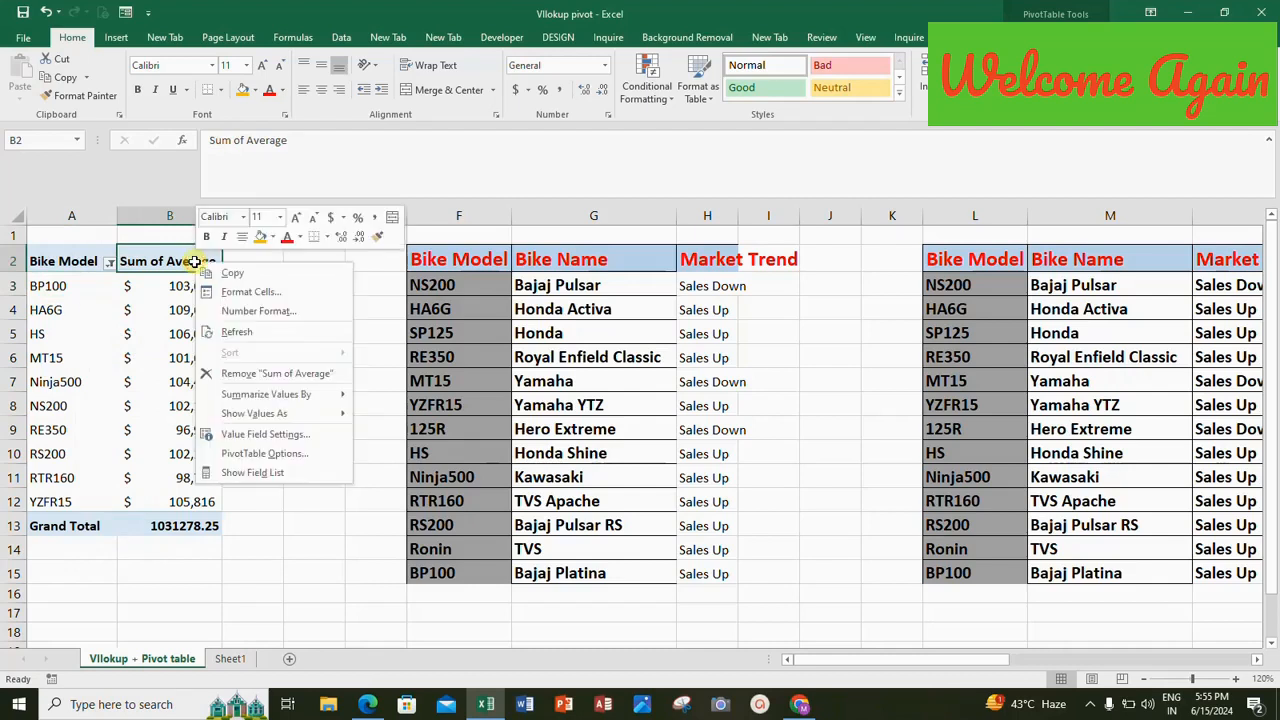
{"action": "left_click", "coordinate": [230, 474]}
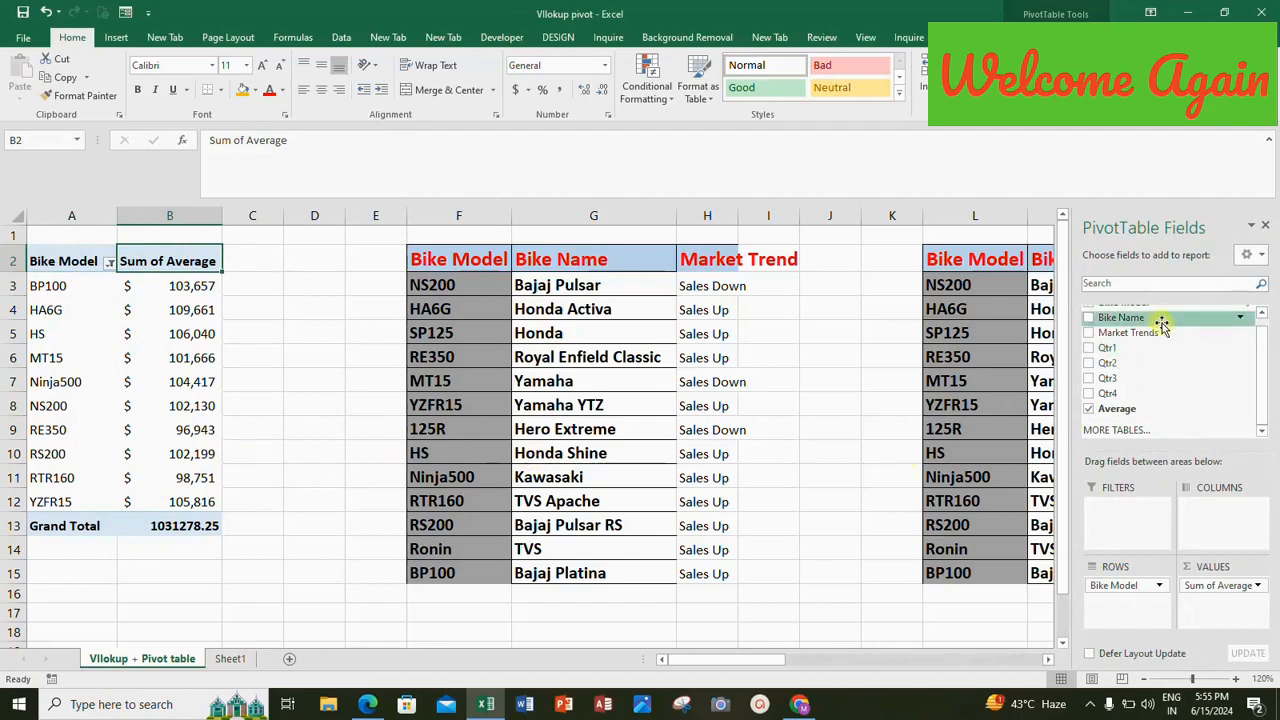
{"action": "left_click", "coordinate": [1090, 333]}
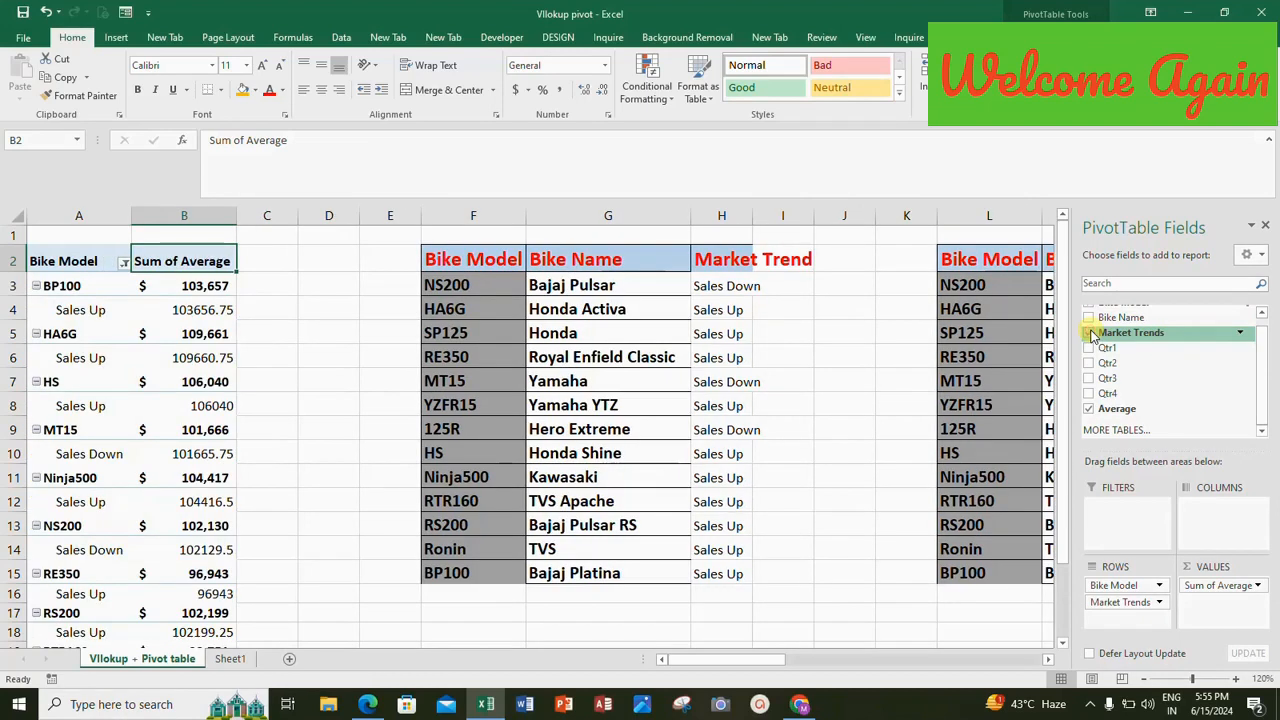
Select the whole PivotTable from the Bike Model header to the Grand Total row and turn off its subtotals.
{"action": "left_click", "coordinate": [48, 269]}
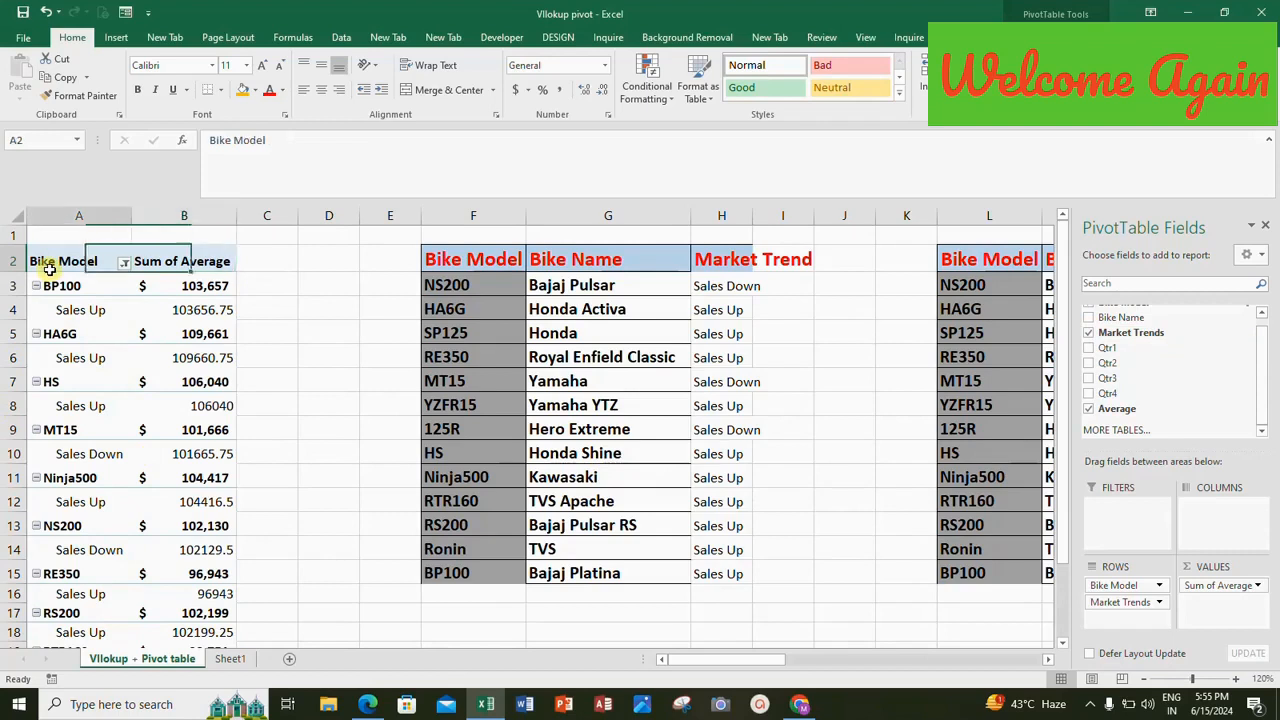
{"action": "key", "text": "shift+Right"}
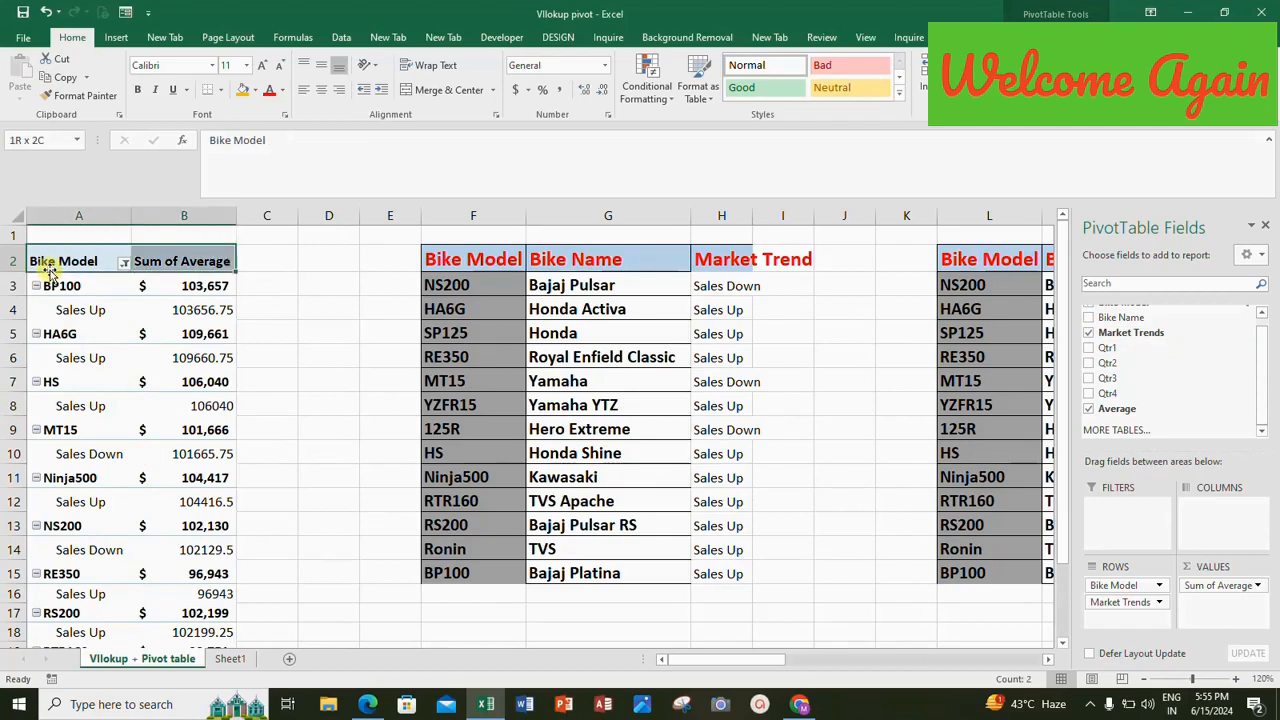
{"action": "key", "text": "shift+Down"}
{"action": "key", "text": "shift+Down"}
{"action": "key", "text": "shift+Down"}
{"action": "key", "text": "shift+Down"}
{"action": "key", "text": "shift+Down"}
{"action": "key", "text": "shift+Down"}
{"action": "key", "text": "shift+Down"}
{"action": "key", "text": "shift+Down"}
{"action": "key", "text": "shift+Down"}
{"action": "key", "text": "shift+Down"}
{"action": "key", "text": "shift+Down"}
{"action": "key", "text": "shift+Down"}
{"action": "key", "text": "shift+Down"}
{"action": "key", "text": "shift+Down"}
{"action": "key", "text": "shift+Down"}
{"action": "key", "text": "shift+Down"}
{"action": "key", "text": "shift+Down"}
{"action": "key", "text": "shift+Down"}
{"action": "key", "text": "shift+Down"}
{"action": "key", "text": "shift+Down"}
{"action": "key", "text": "shift+Down"}
{"action": "key", "text": "shift+Down"}
{"action": "key", "text": "shift+Down"}
{"action": "key", "text": "shift+Down"}
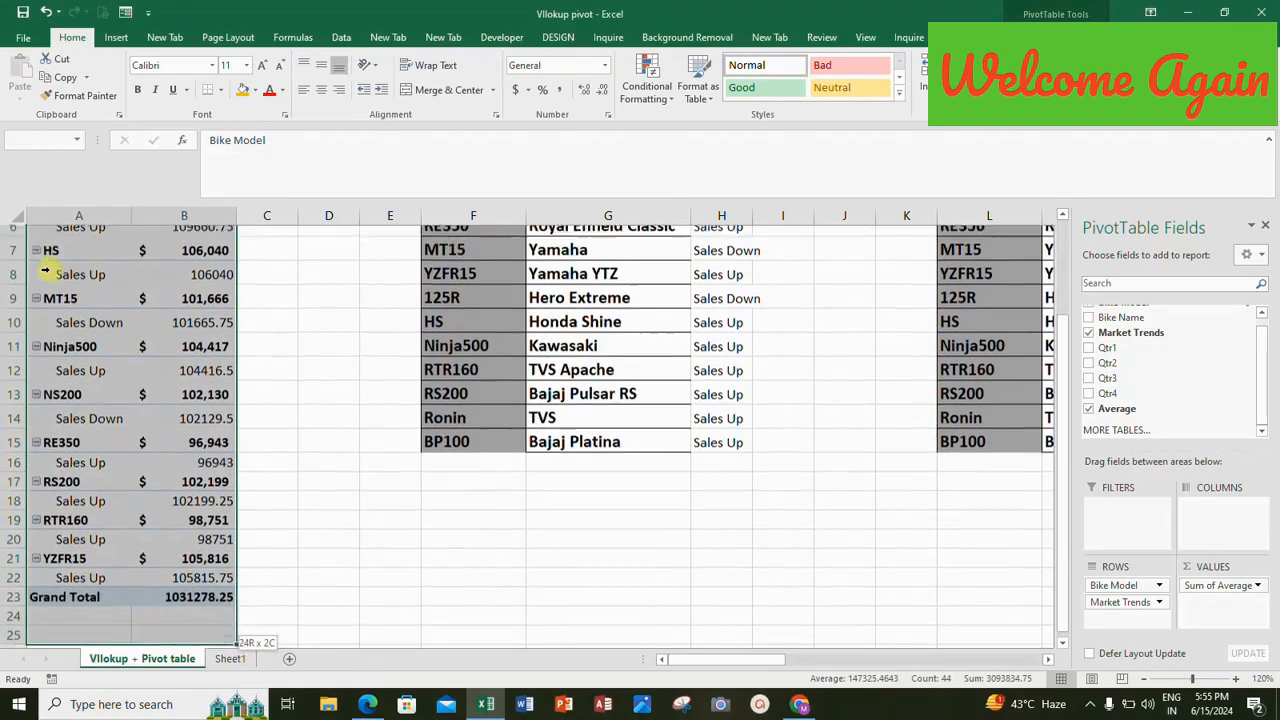
{"action": "key", "text": "shift+Up"}
{"action": "key", "text": "shift+Up"}
{"action": "key", "text": "shift+Up"}
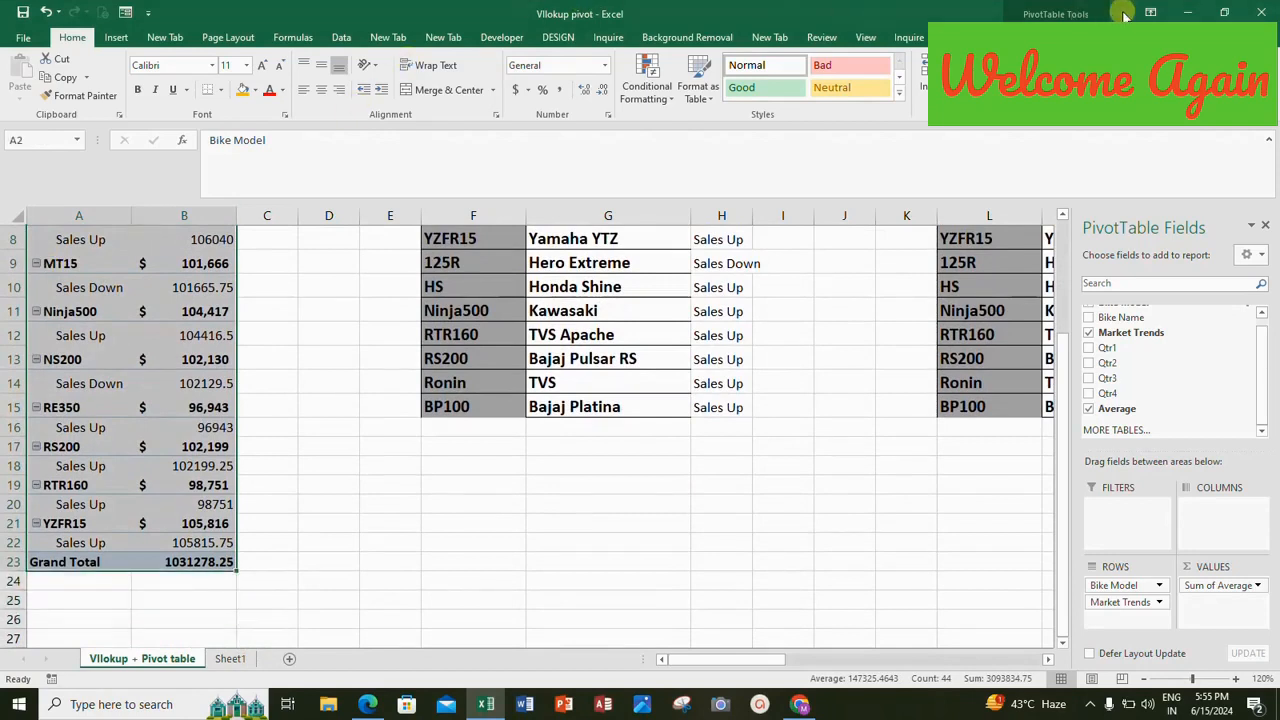
{"action": "left_click", "coordinate": [1086, 37]}
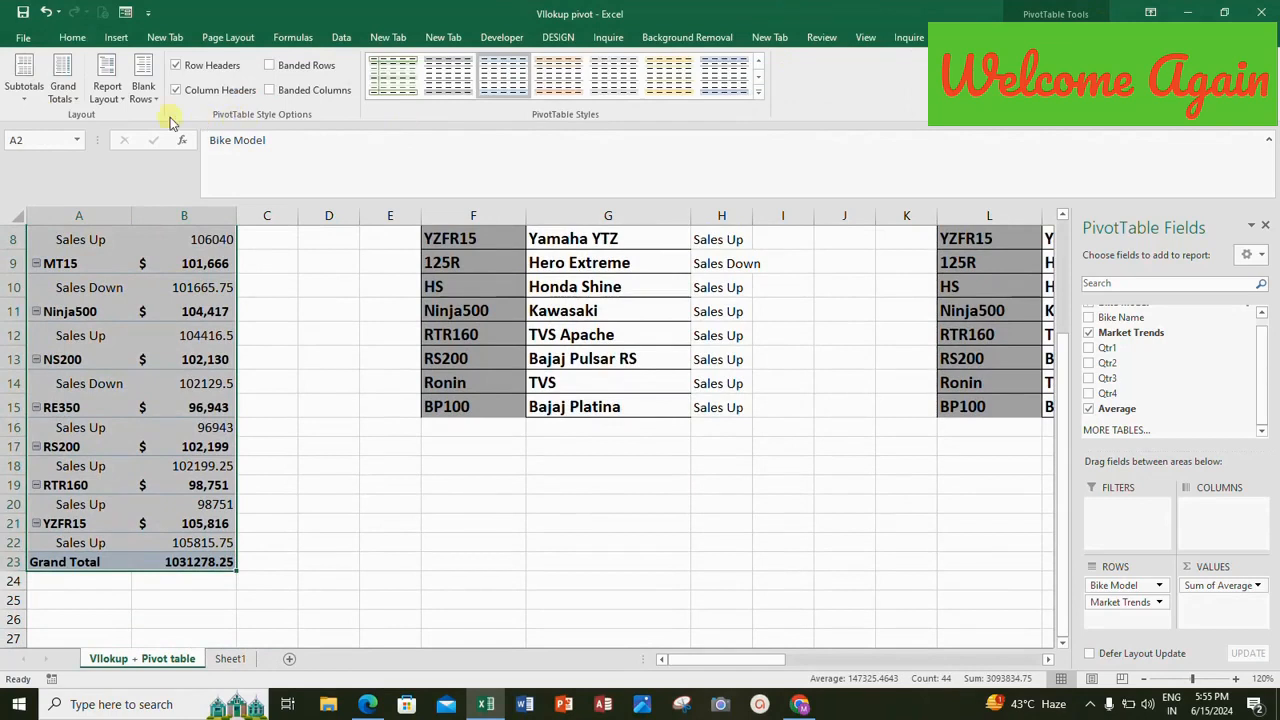
{"action": "left_click", "coordinate": [24, 86]}
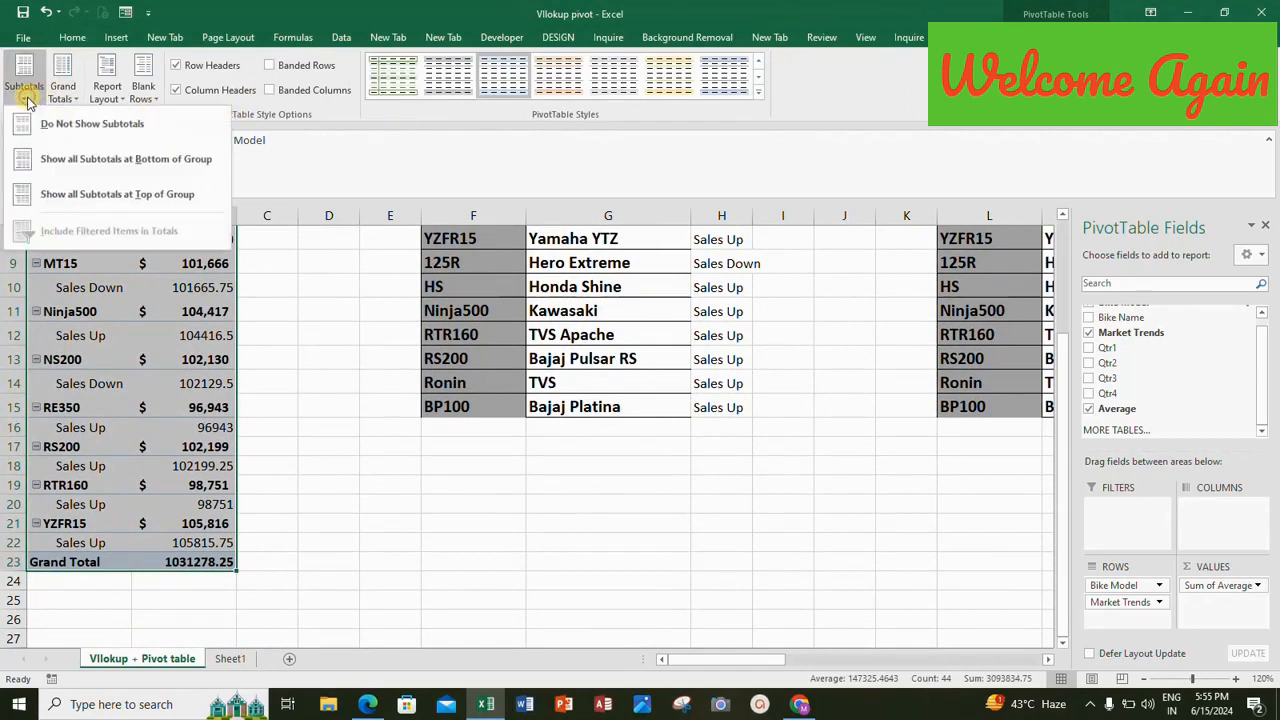
{"action": "left_click", "coordinate": [61, 124]}
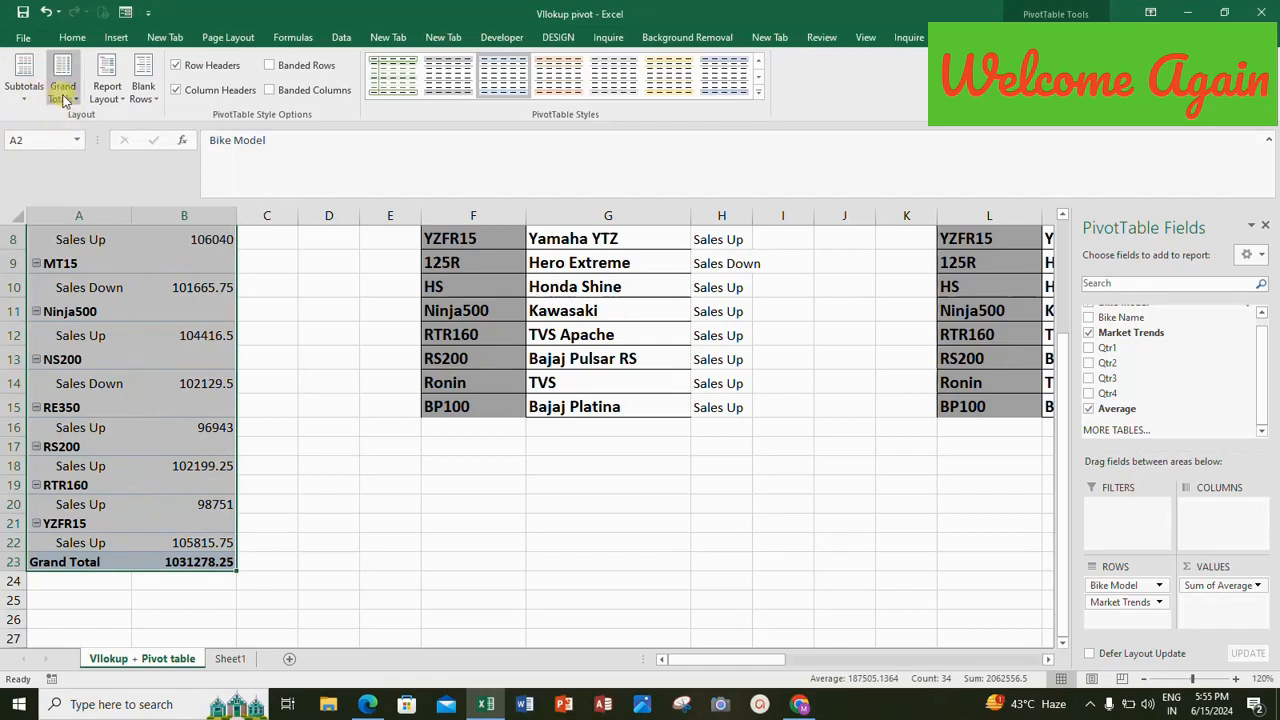
Reapply the Do Not Show Subtotals option and show the PivotTable report layout in tabular form.
{"action": "left_click", "coordinate": [64, 95]}
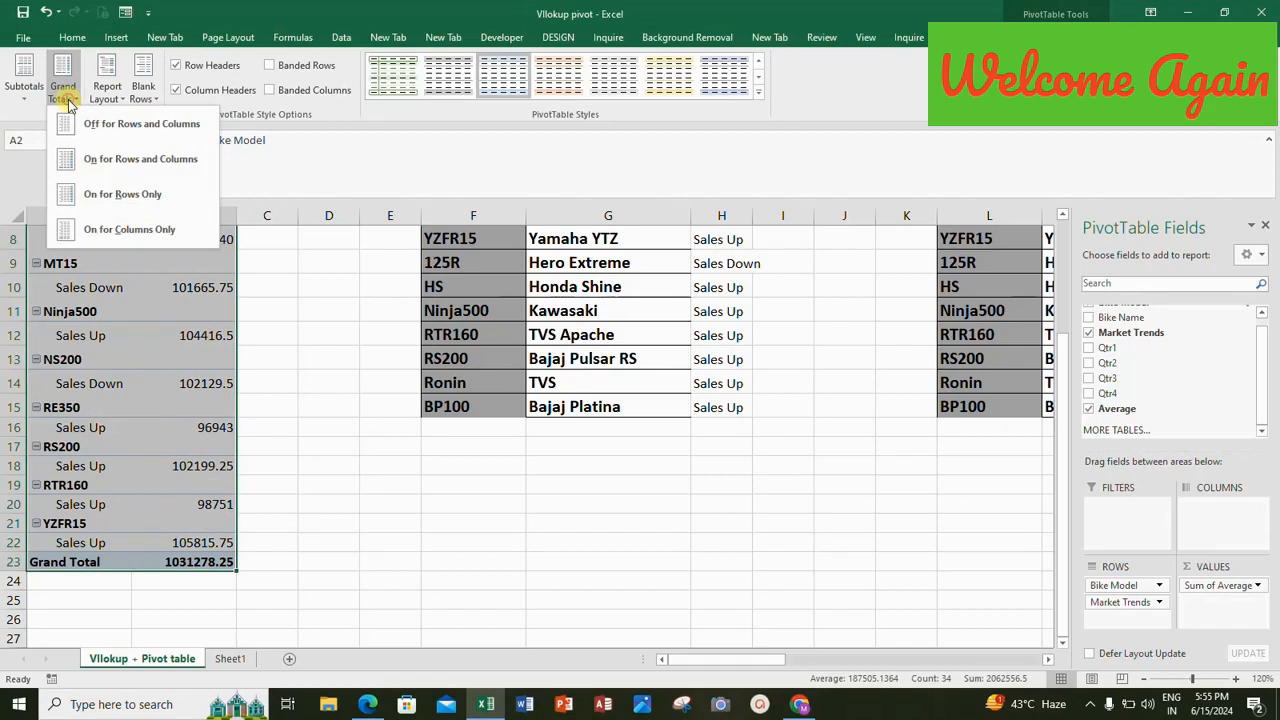
{"action": "left_click", "coordinate": [26, 95]}
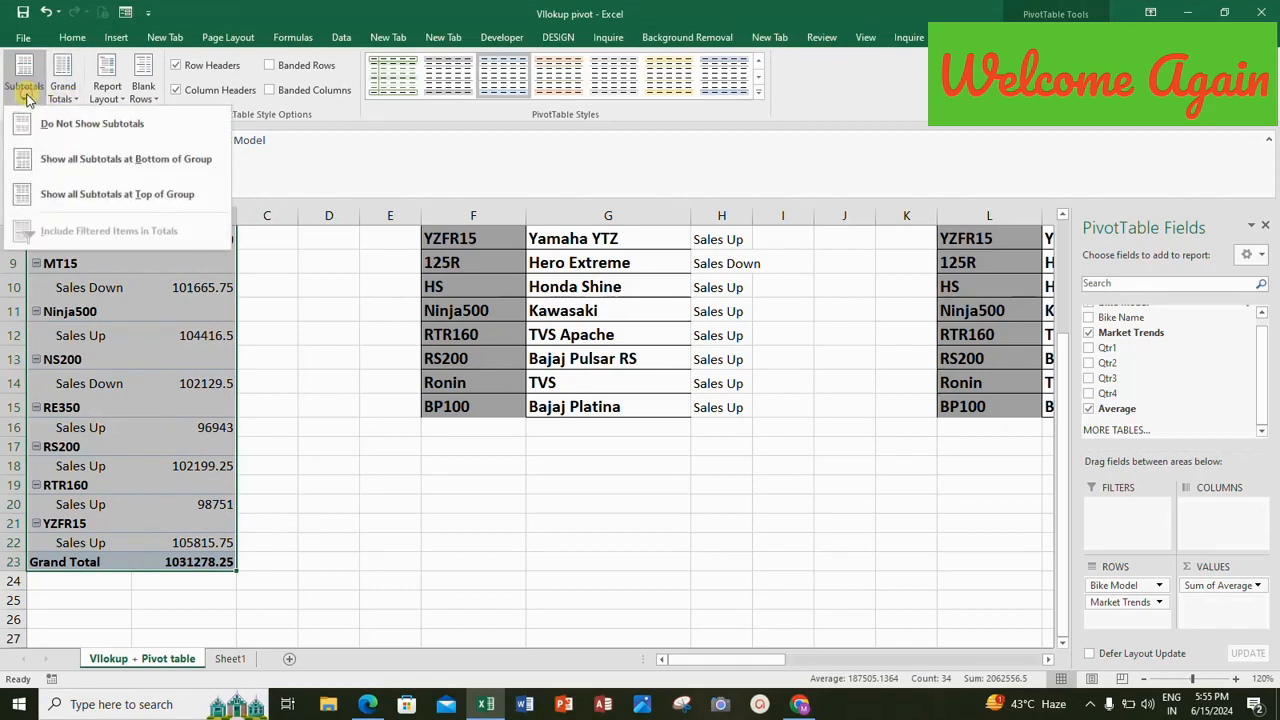
{"action": "left_click", "coordinate": [92, 126]}
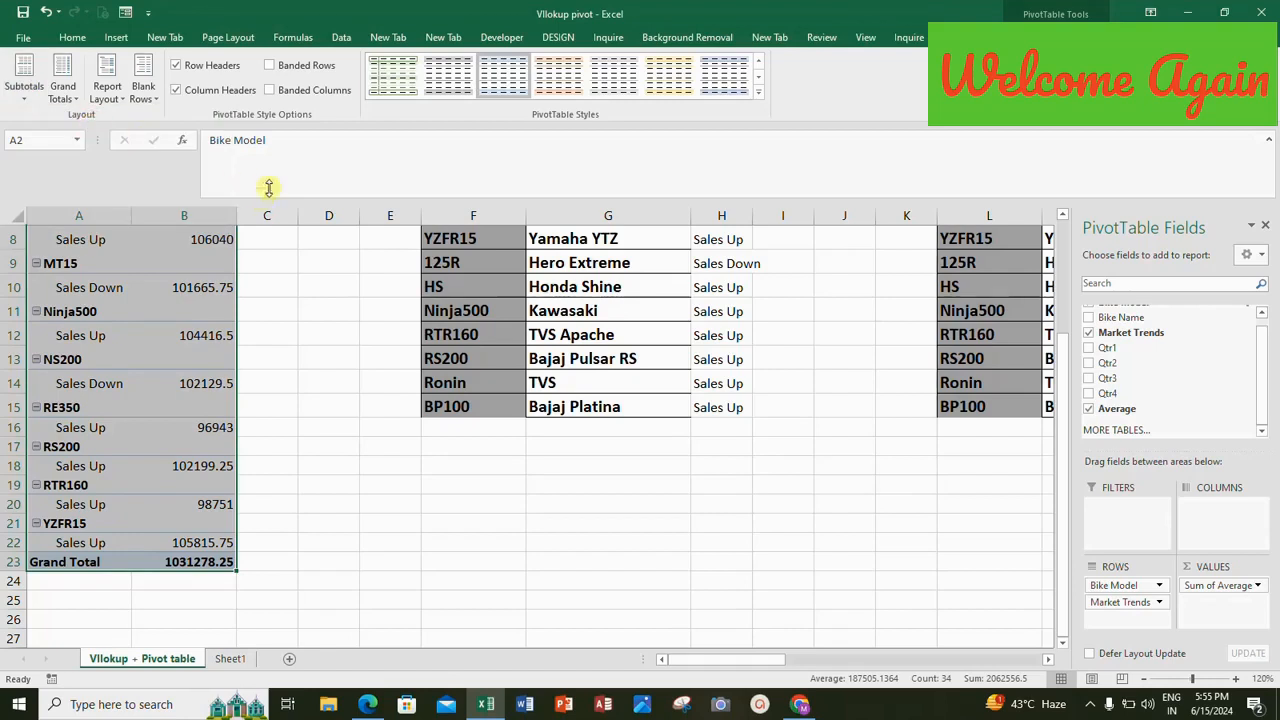
{"action": "left_click", "coordinate": [117, 99]}
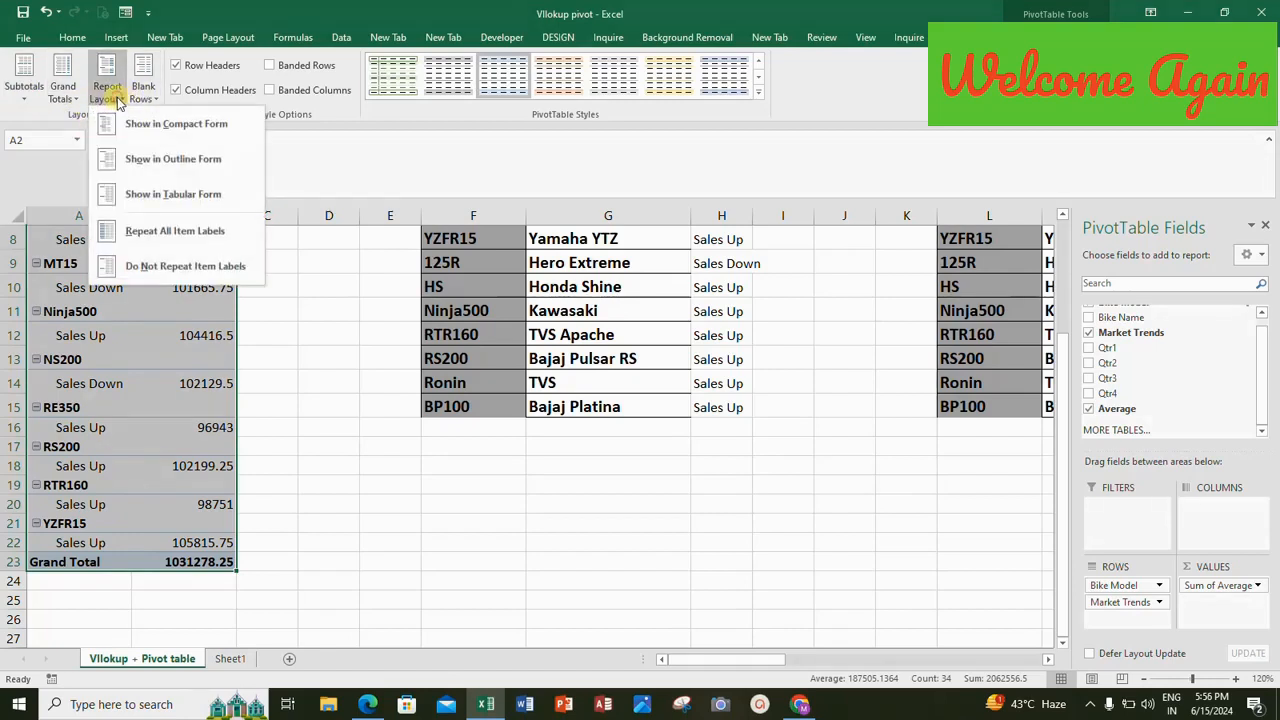
{"action": "left_click", "coordinate": [142, 197]}
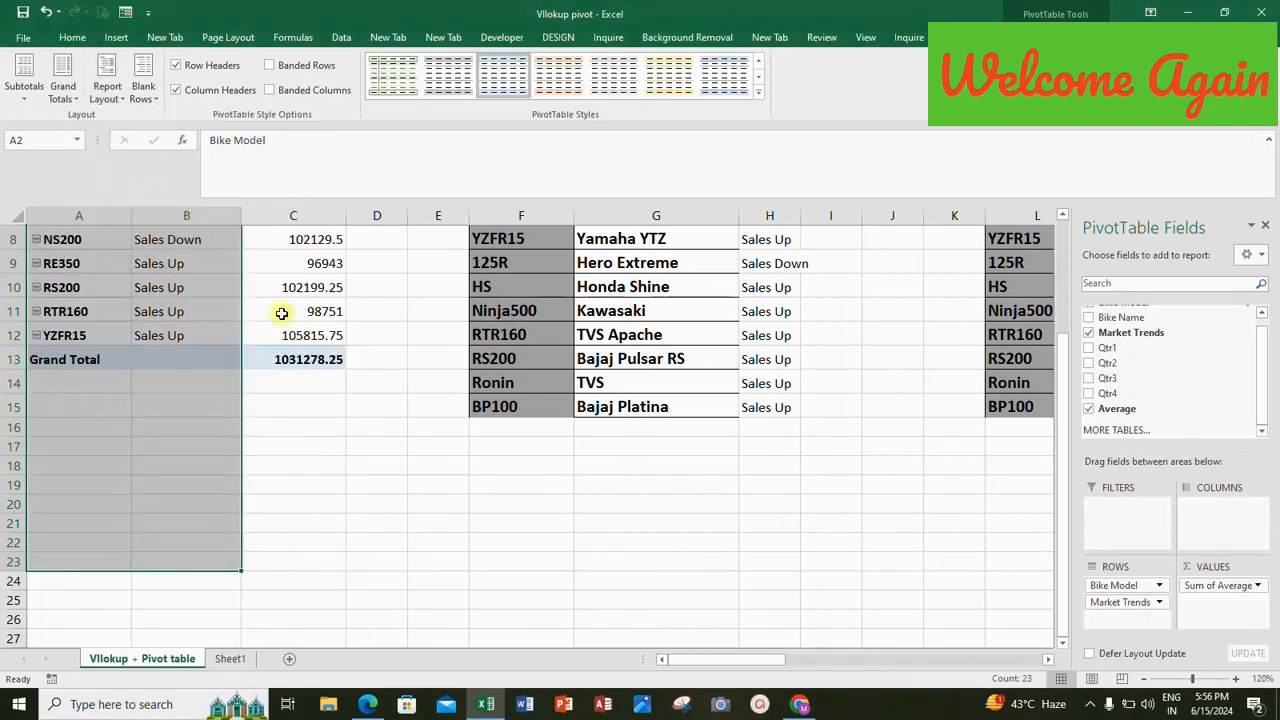
Examine the tabular PivotTable's Bike Model, Market Trends and Sum of Average columns, including the BP100 row.
{"action": "left_click", "coordinate": [175, 310]}
{"action": "key", "text": "Up"}
{"action": "key", "text": "Up"}
{"action": "key", "text": "Up"}
{"action": "key", "text": "Up"}
{"action": "key", "text": "Up"}
{"action": "key", "text": "Up"}
{"action": "key", "text": "Up"}
{"action": "key", "text": "Up"}
{"action": "key", "text": "Up"}
{"action": "key", "text": "Up"}
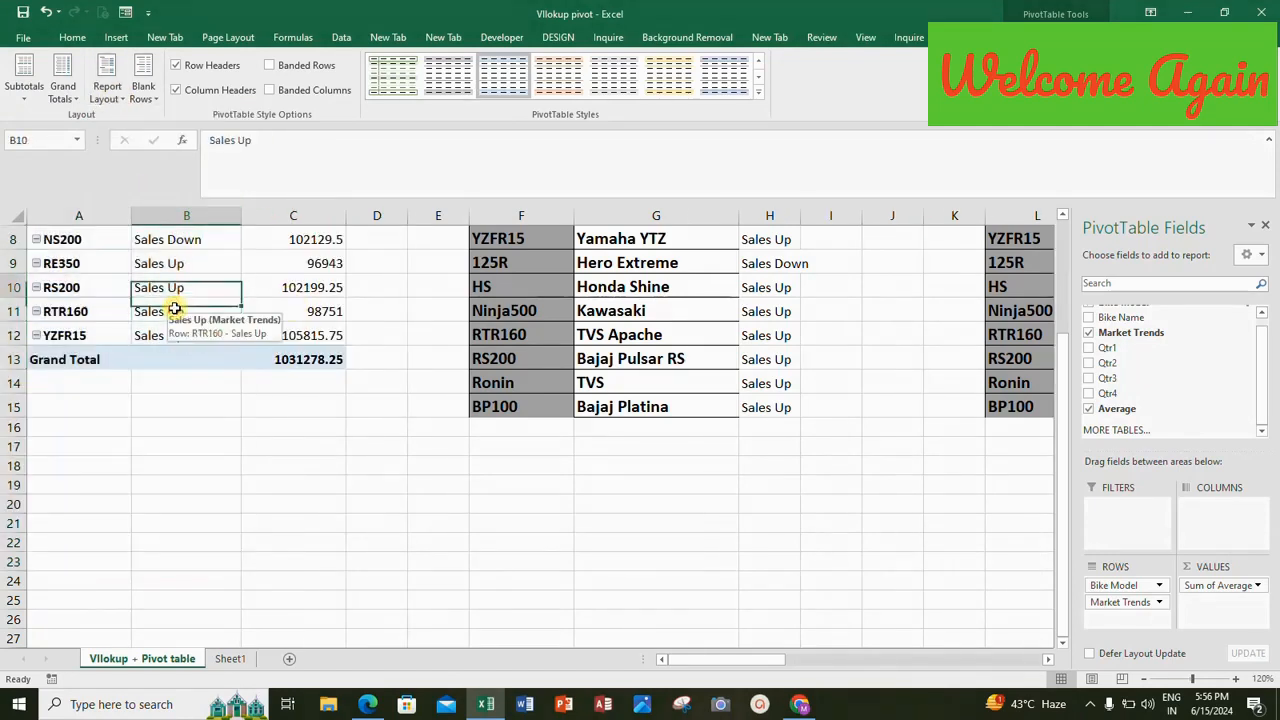
{"action": "key", "text": "Down"}
{"action": "key", "text": "Down"}
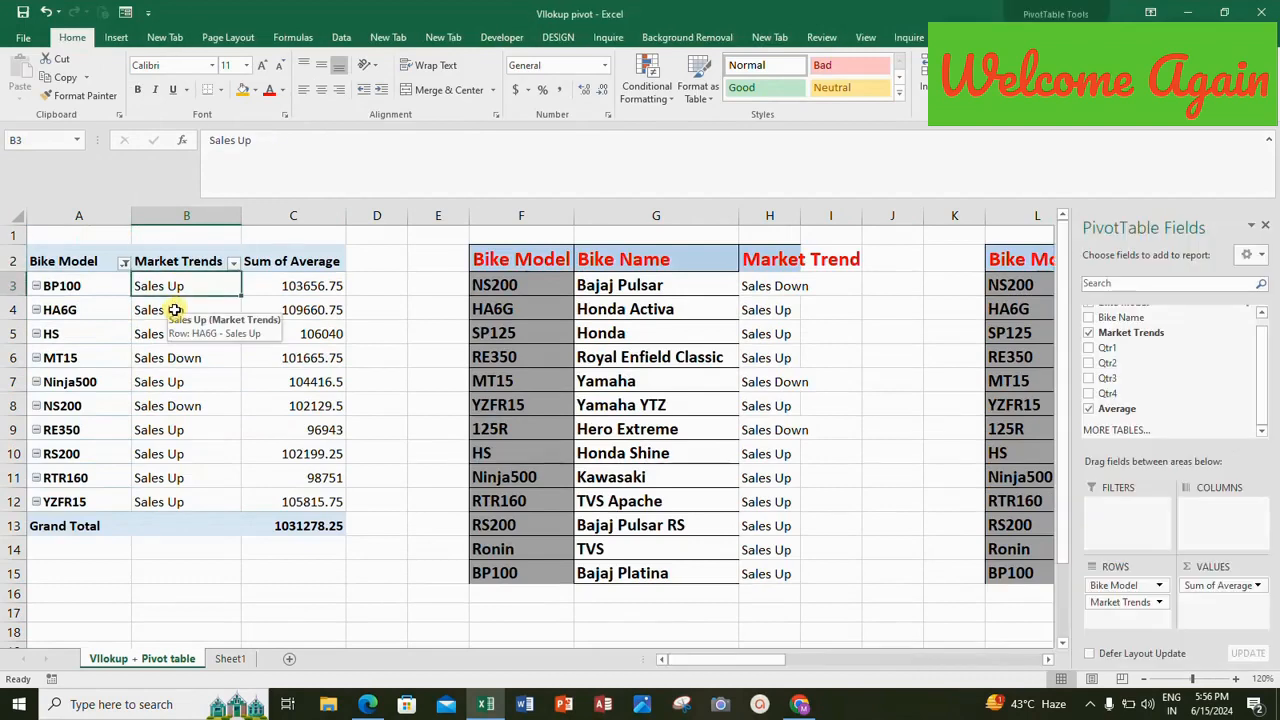
{"action": "left_click", "coordinate": [63, 286]}
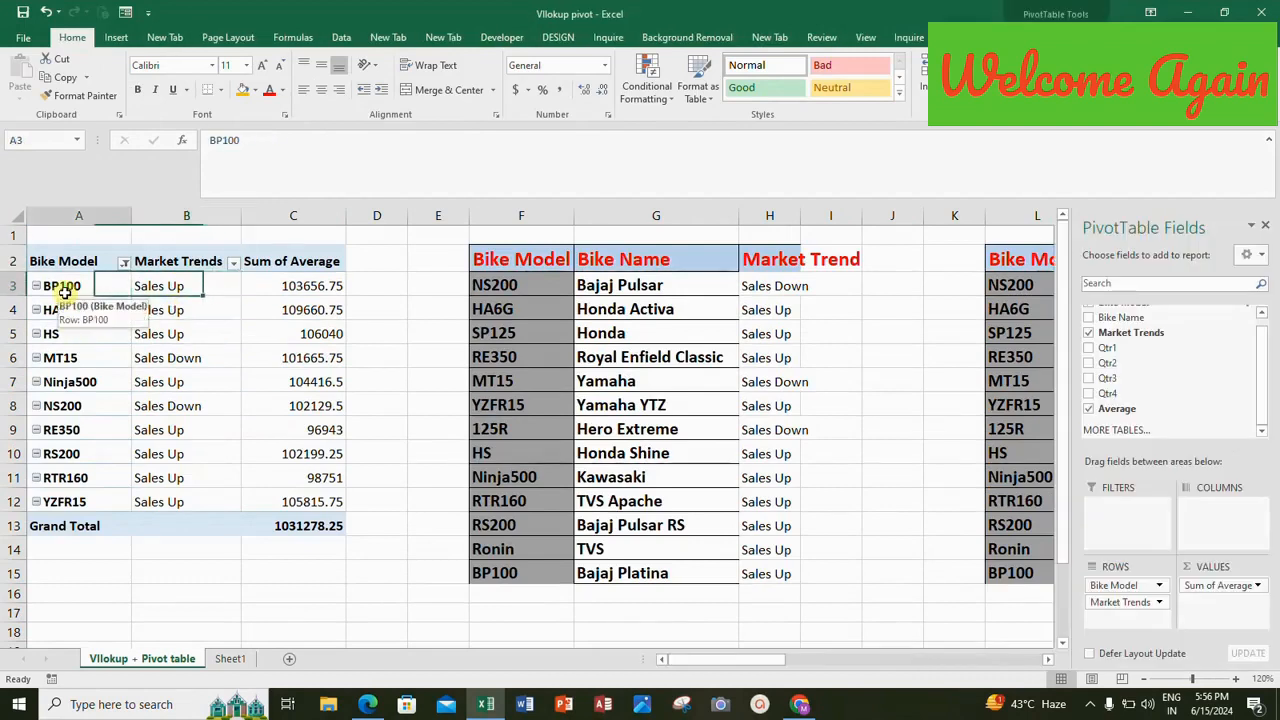
{"action": "left_click", "coordinate": [145, 284]}
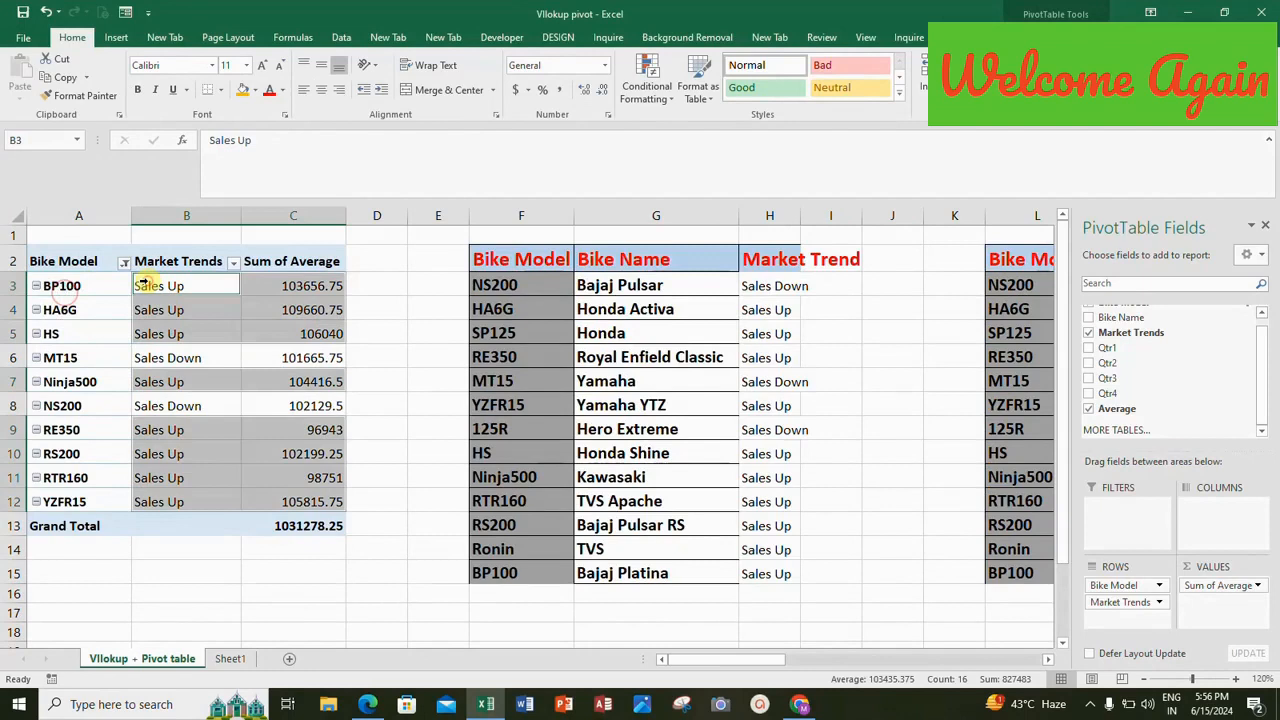
{"action": "left_click", "coordinate": [335, 286]}
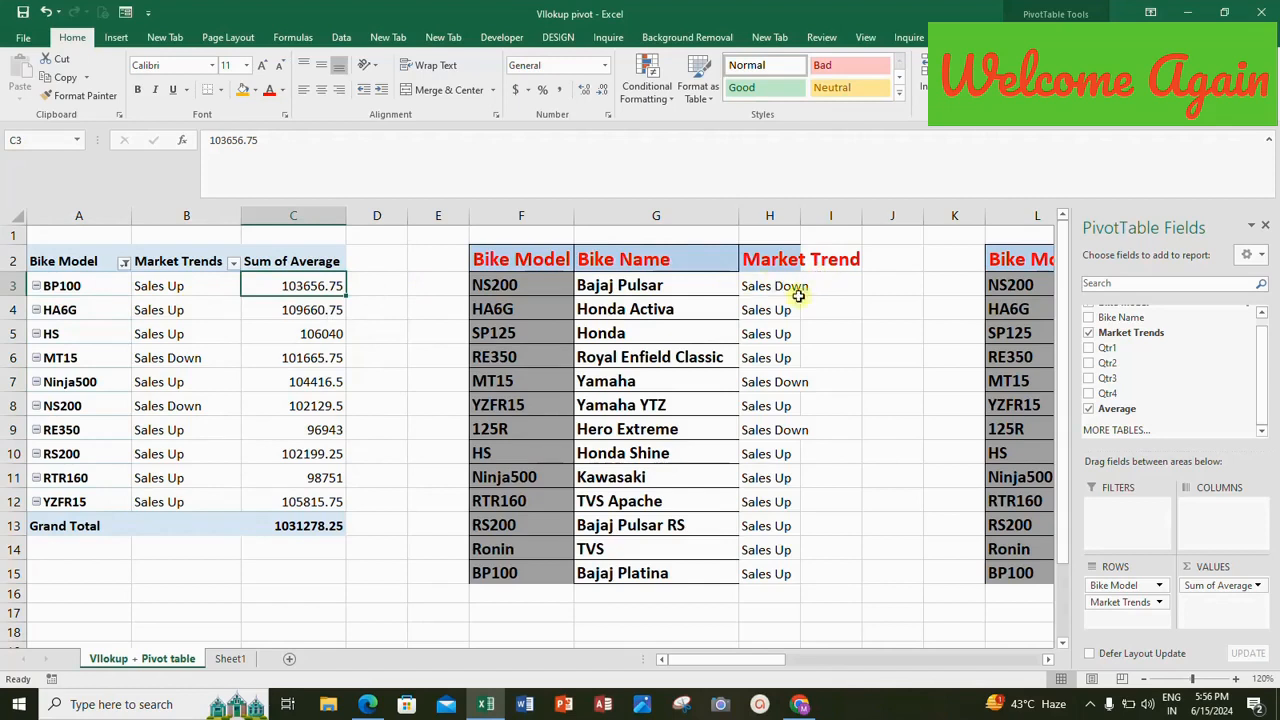
Close the PivotTable field list and check the source table's Market Trends and quarterly columns before returning to the PivotTable's BP100 cell.
{"action": "left_click", "coordinate": [1267, 225]}
{"action": "left_click", "coordinate": [1167, 287]}
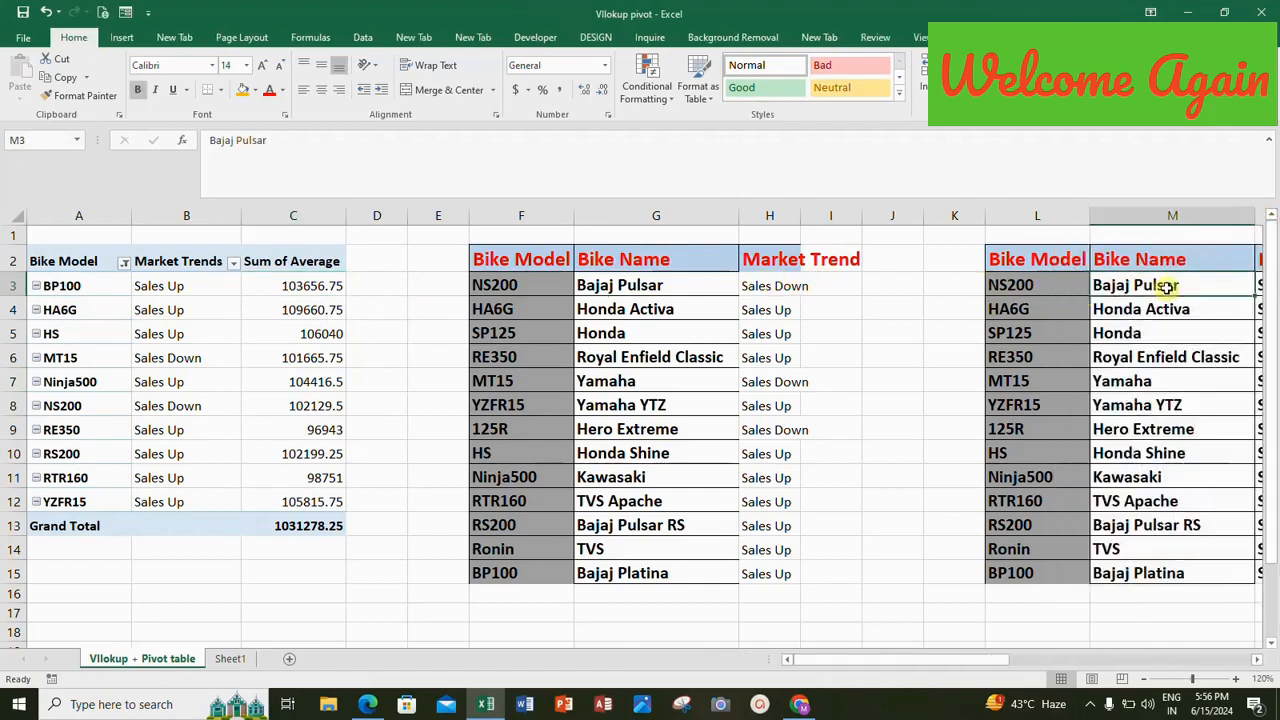
{"action": "key", "text": "Right"}
{"action": "key", "text": "Right"}
{"action": "key", "text": "Right"}
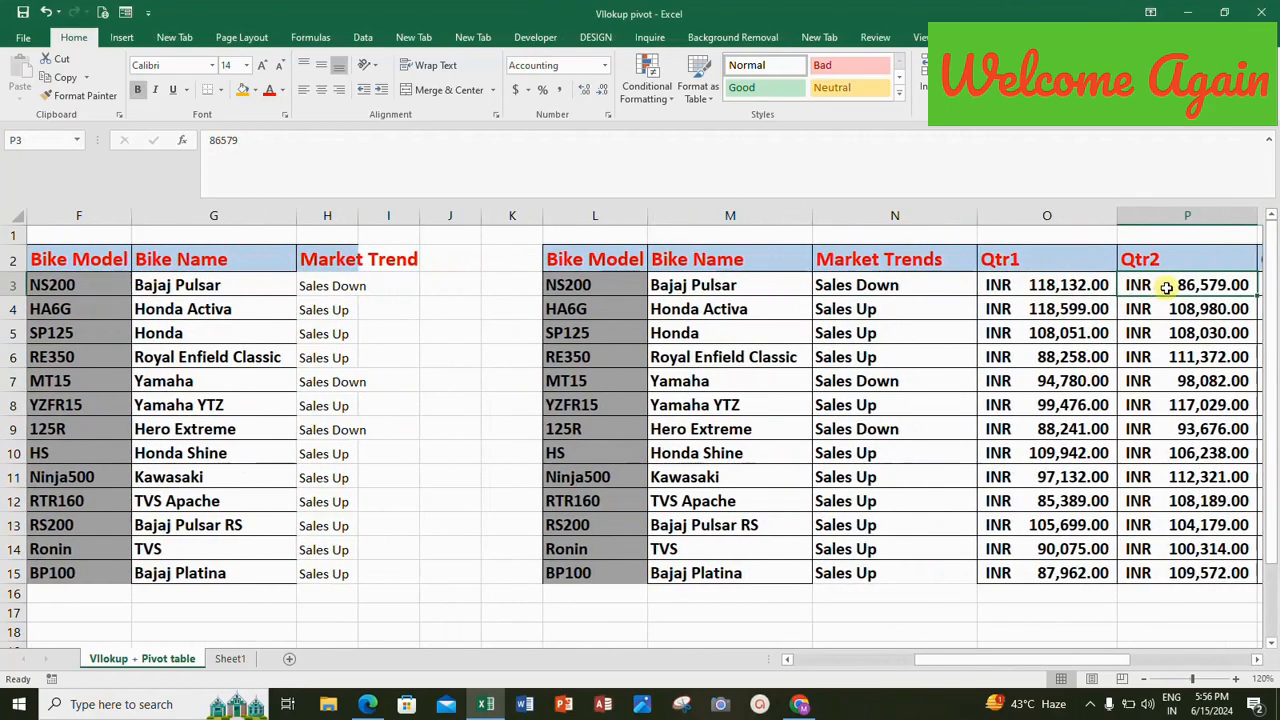
{"action": "key", "text": "Home"}
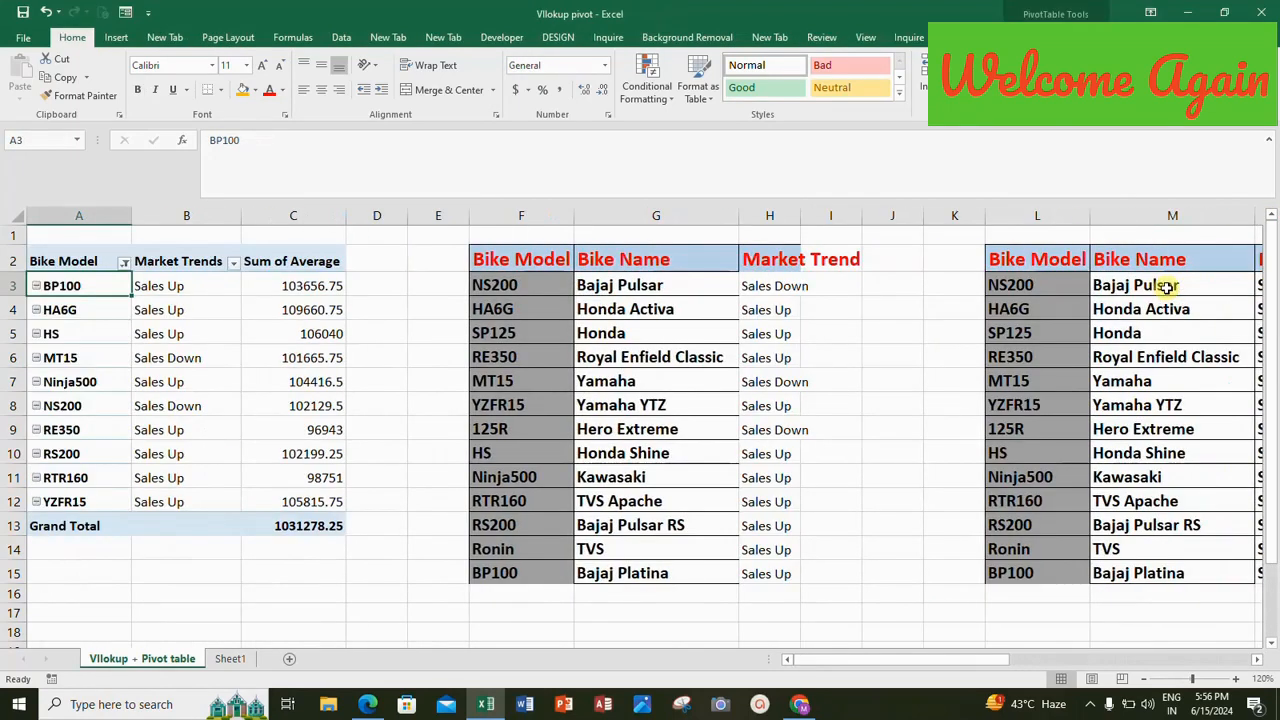